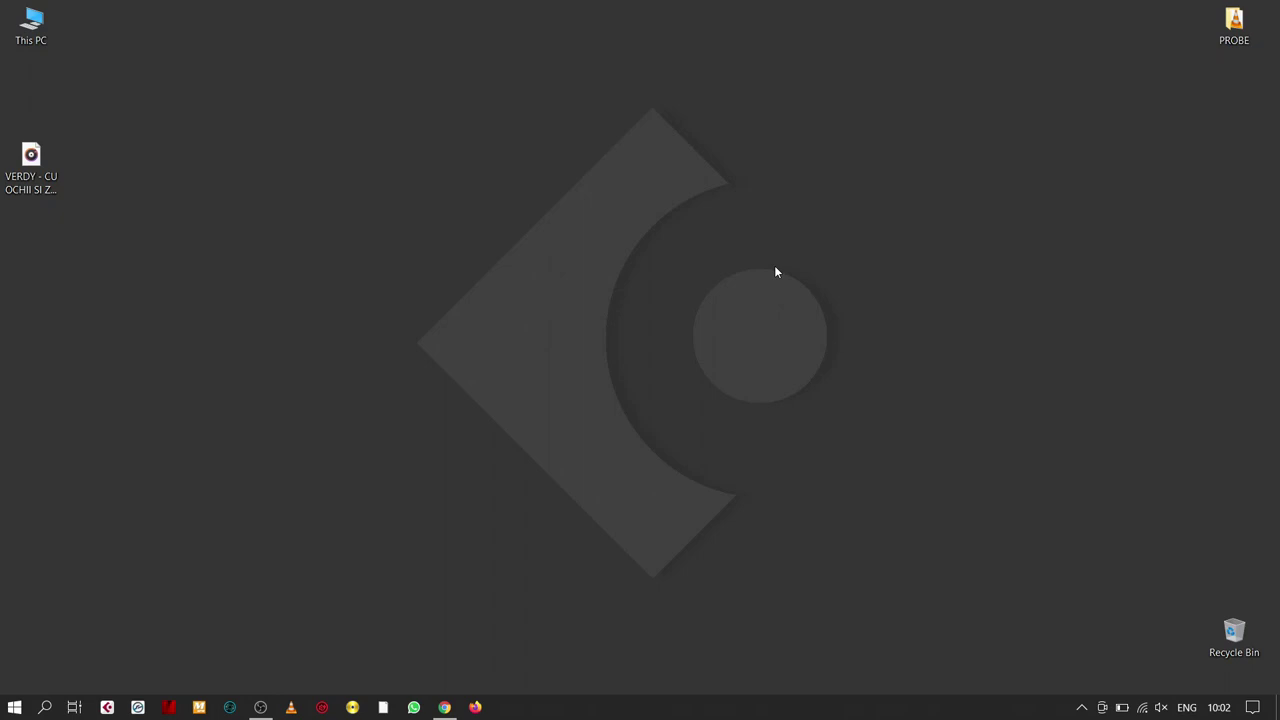
Move the song file to the middle of the desktop and start an Empty Cubase Pro project in the PROBE folder.
drag(34, 82, 160, 196)
drag(20, 182, 511, 328)
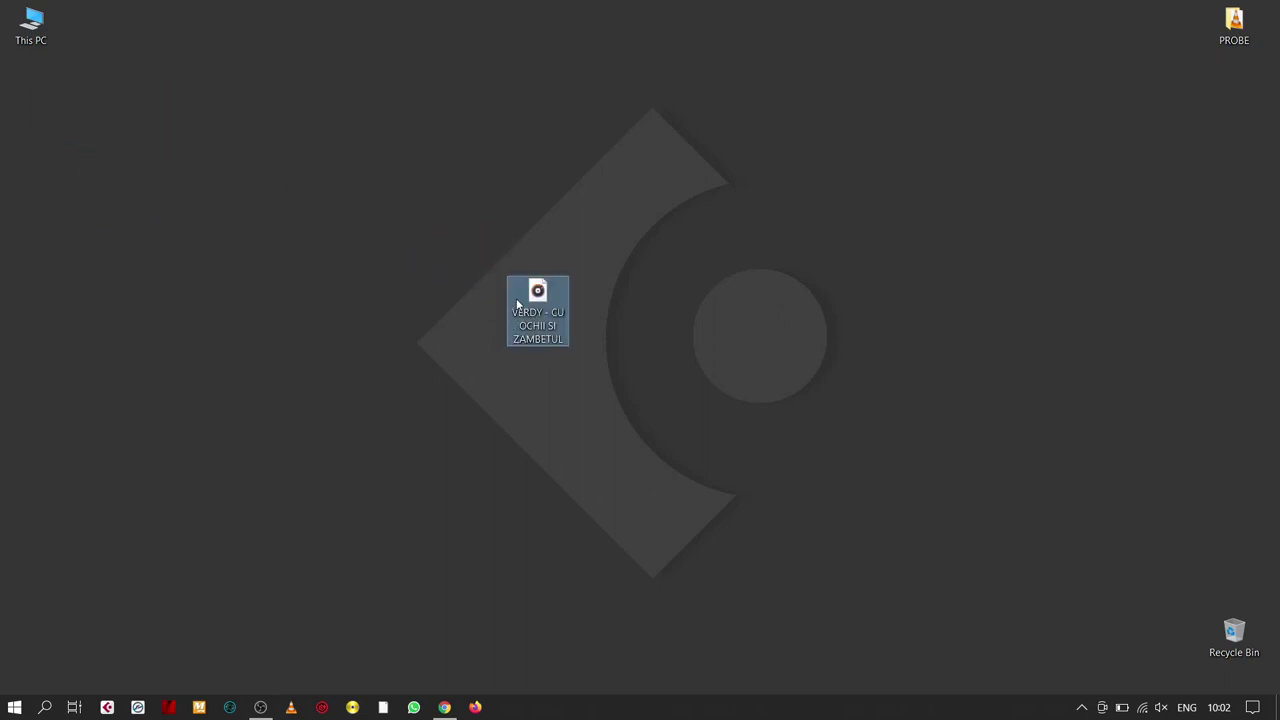
click(107, 707)
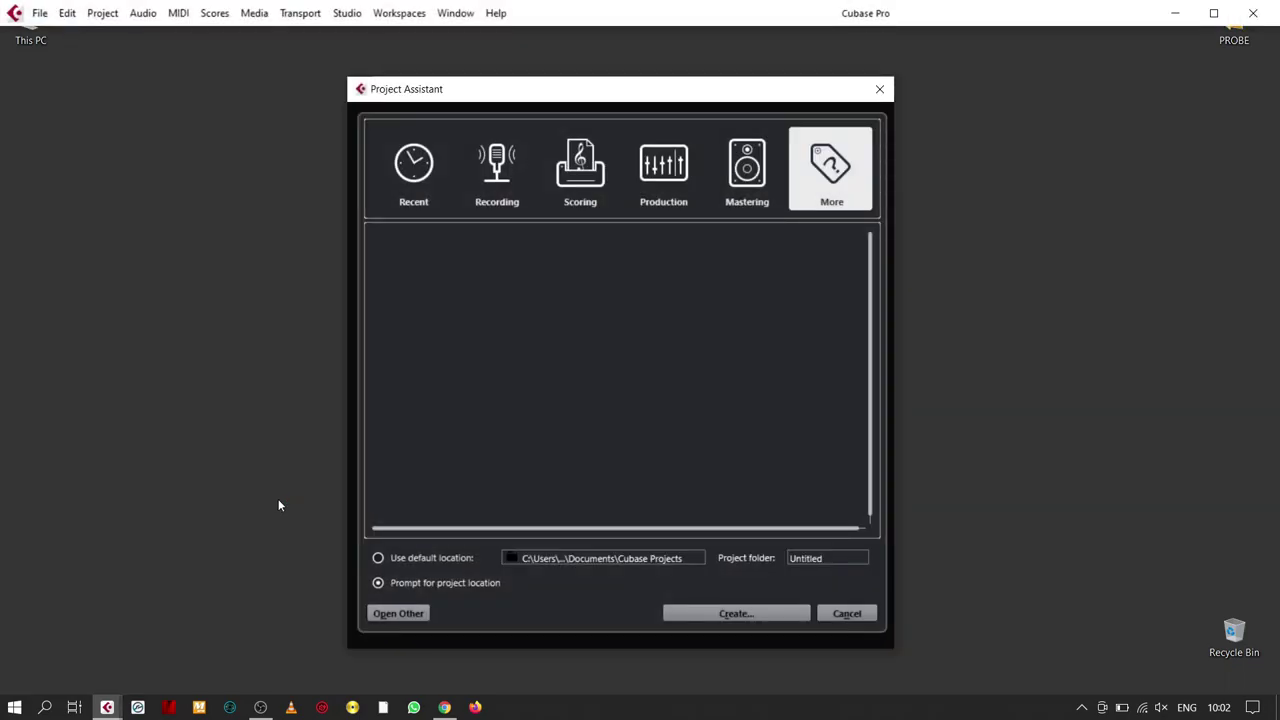
click(418, 243)
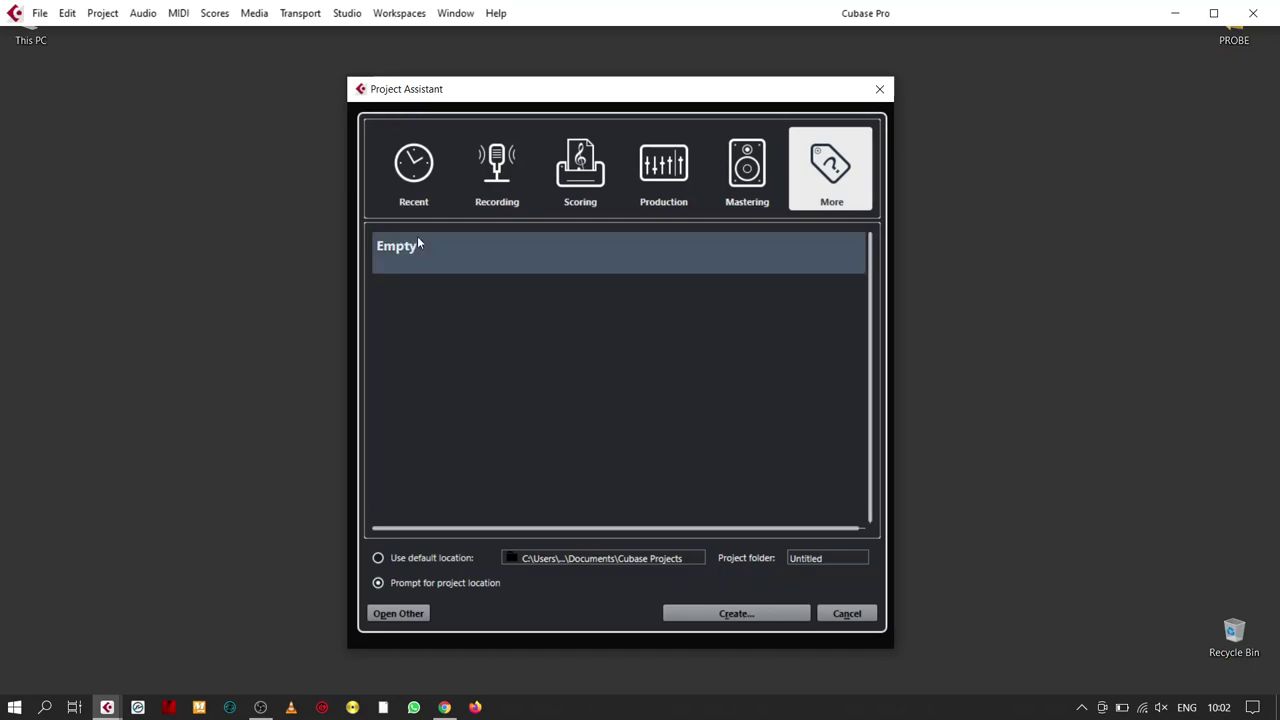
double_click(417, 243)
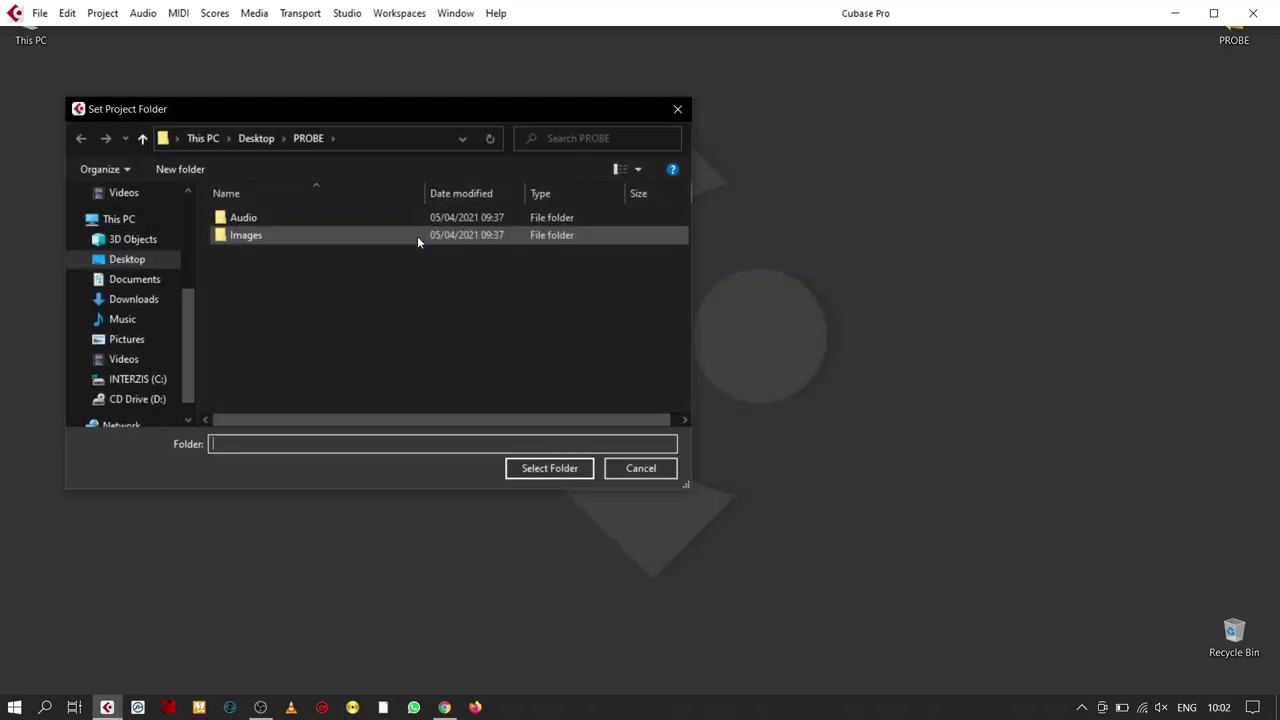
key(Return)
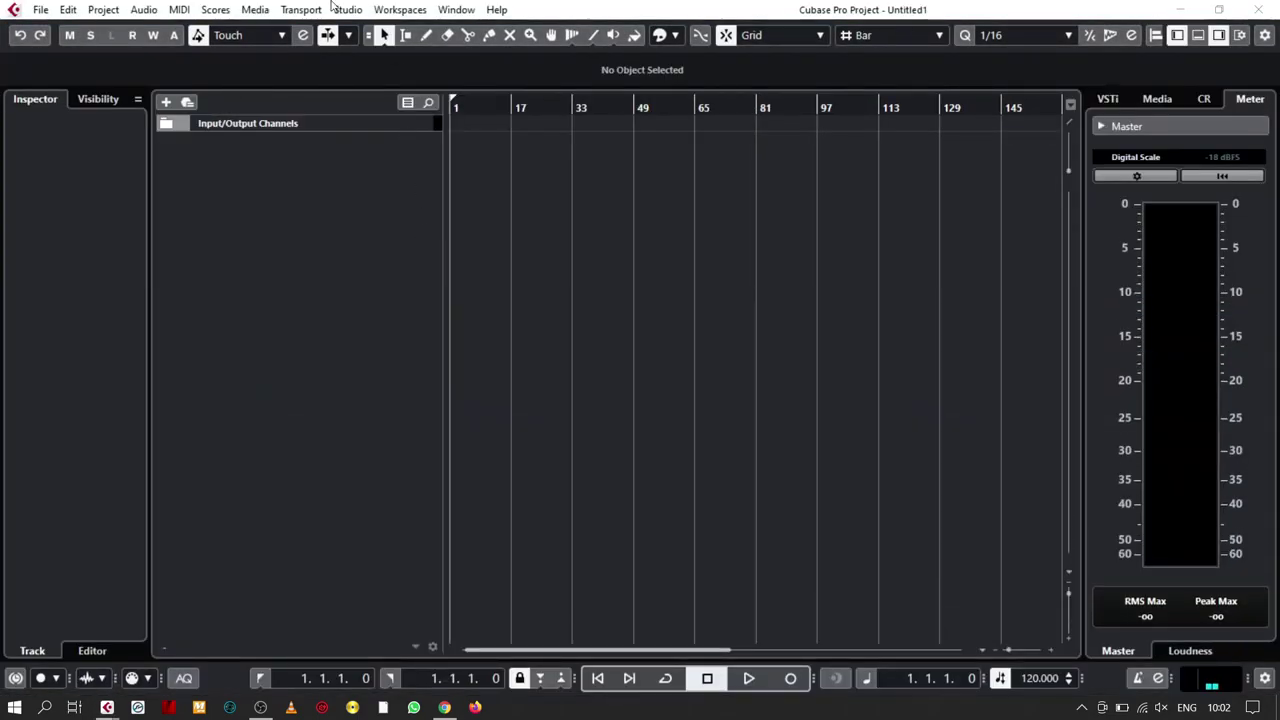
Review the available ASIO drivers for the VST Audio System in Studio Setup, keeping the current driver, and close the dialog.
click(345, 10)
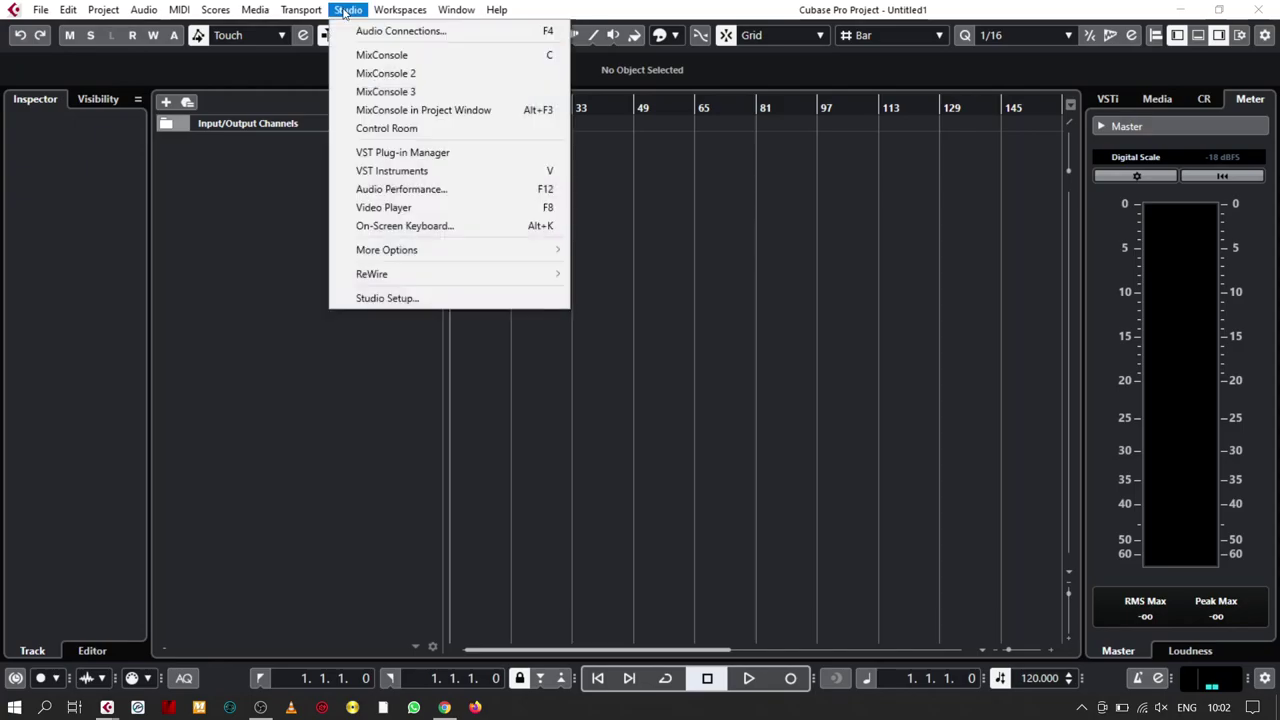
click(448, 300)
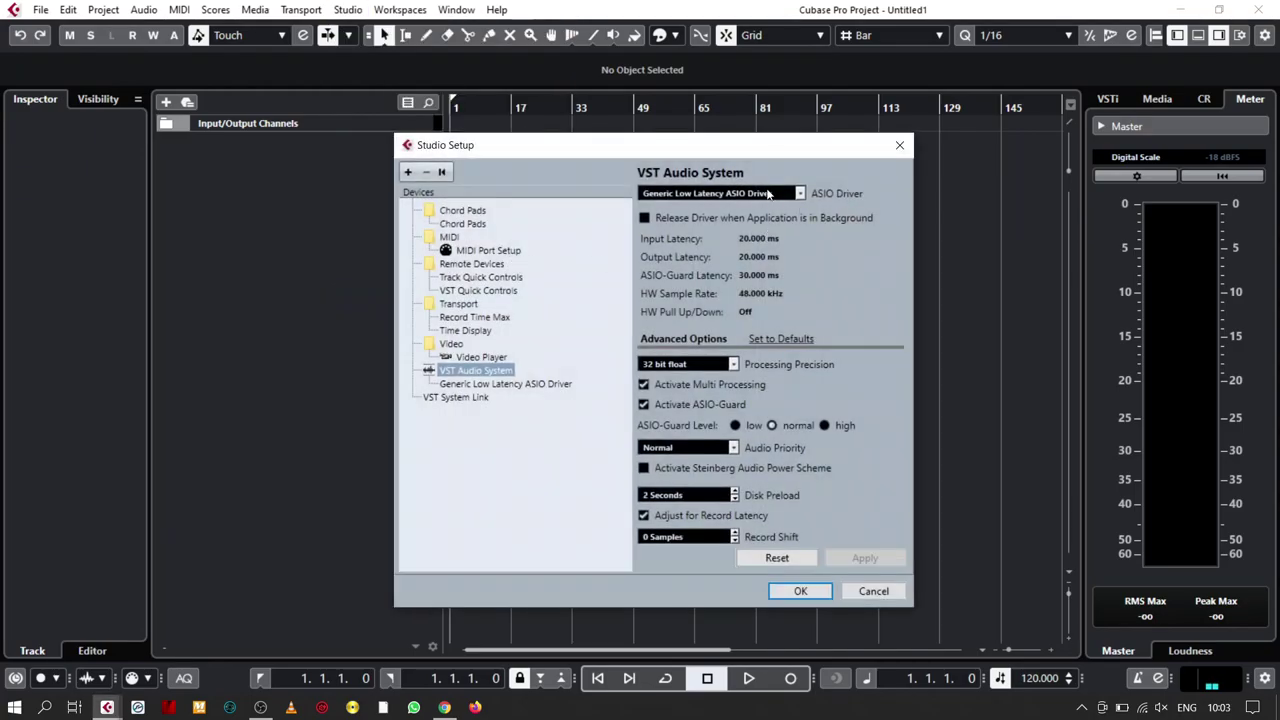
click(765, 193)
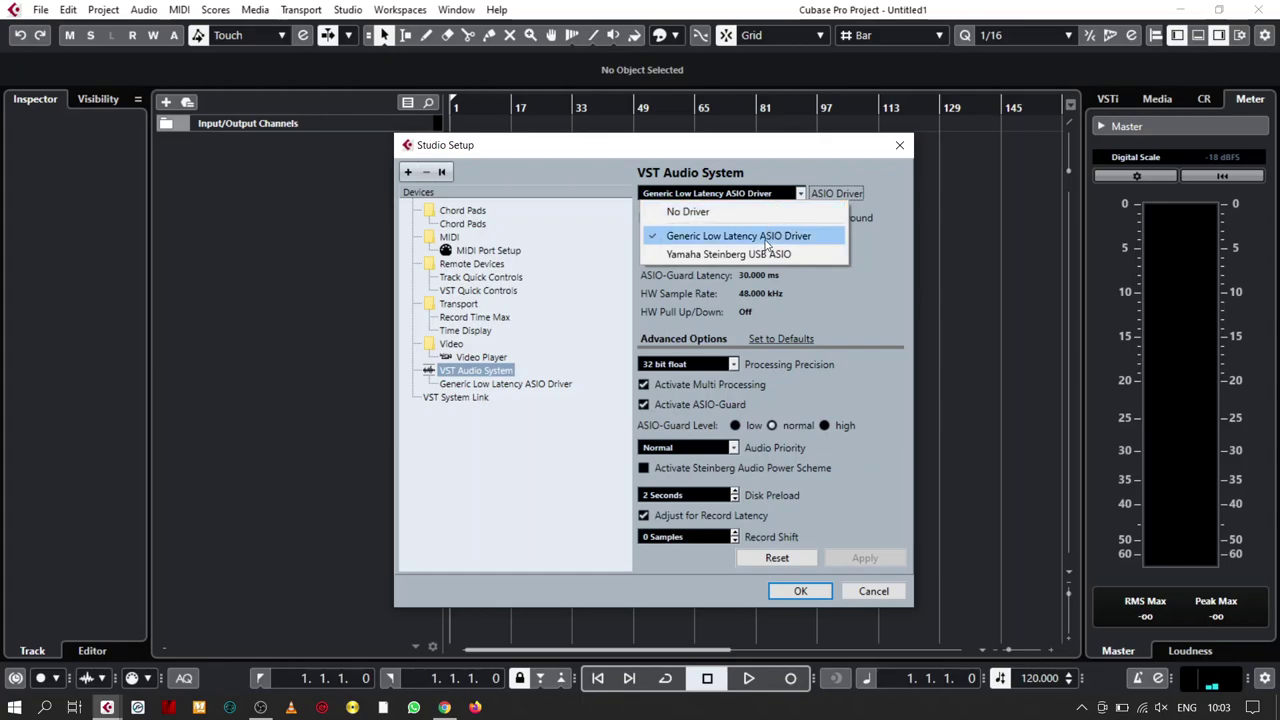
click(835, 156)
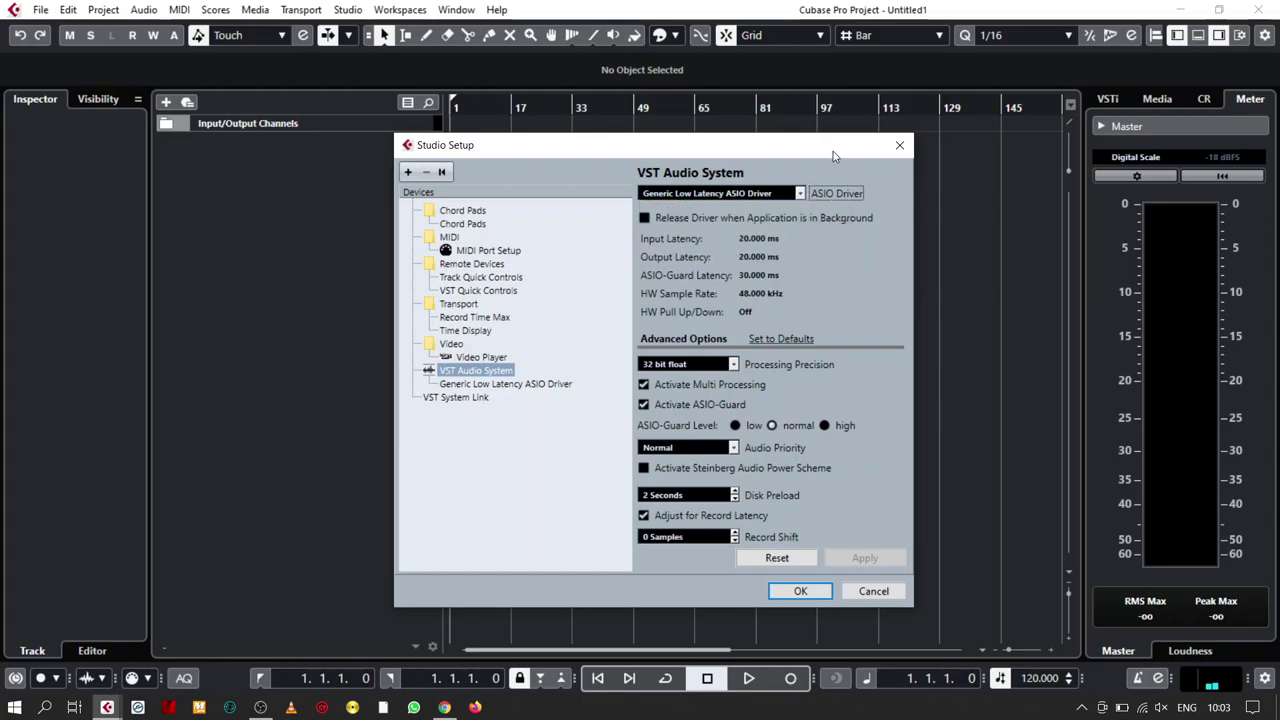
click(899, 145)
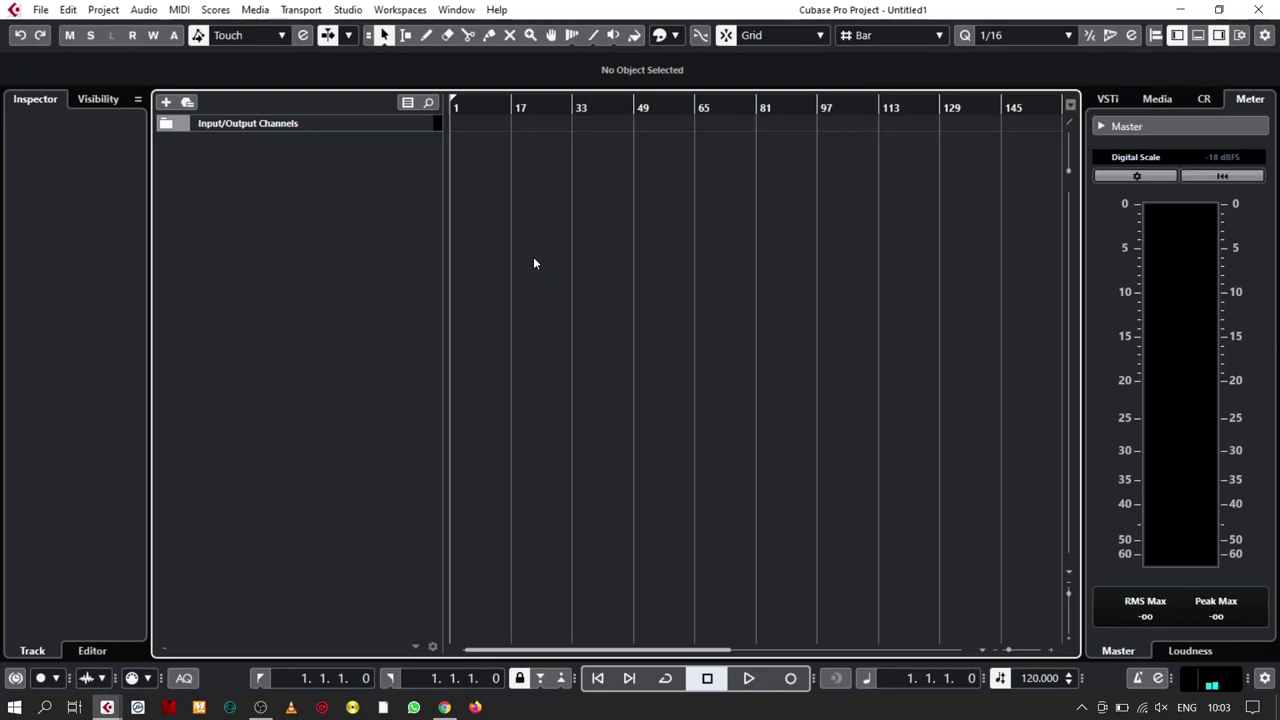
Import "VERDY - CU OCHII SI ZAMBETUL" as an audio track at bar 1, copying the file to the project folder.
click(372, 240)
double_click(372, 242)
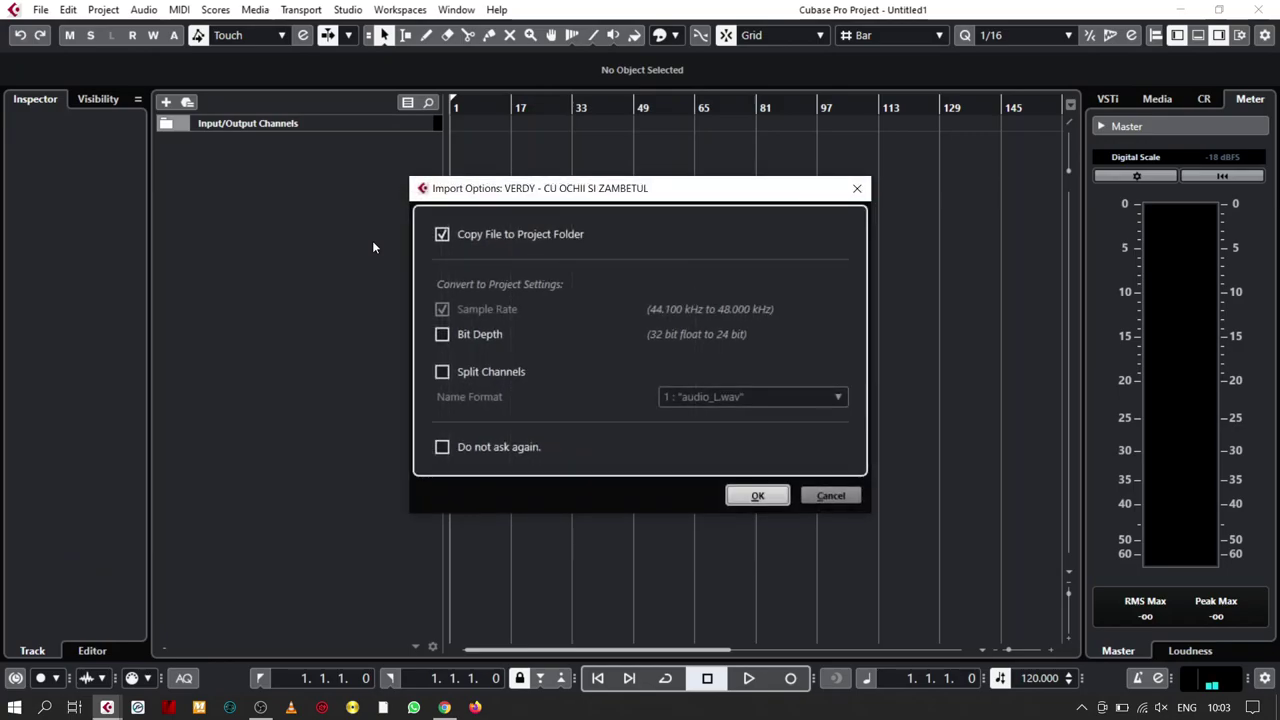
key(Return)
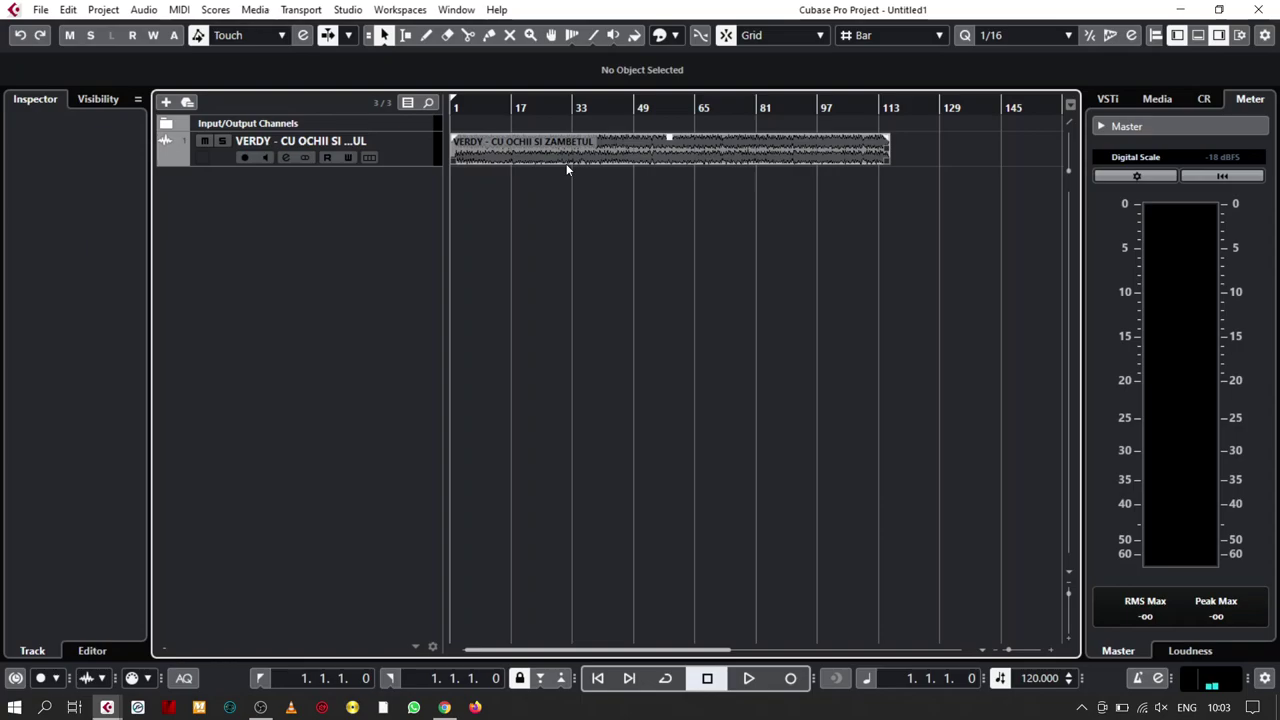
Minimize the Cubase windows and analyze the song file's tempo in MixMeister BPM Analyzer.
click(1180, 10)
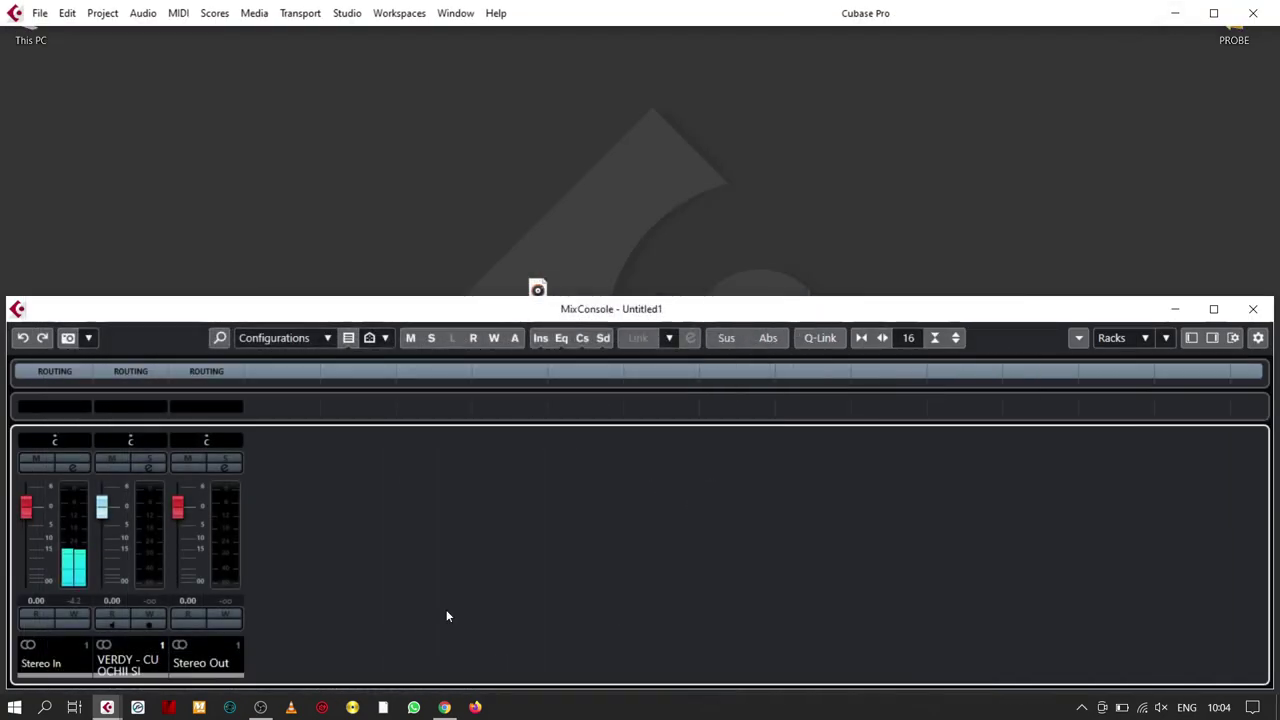
click(1172, 310)
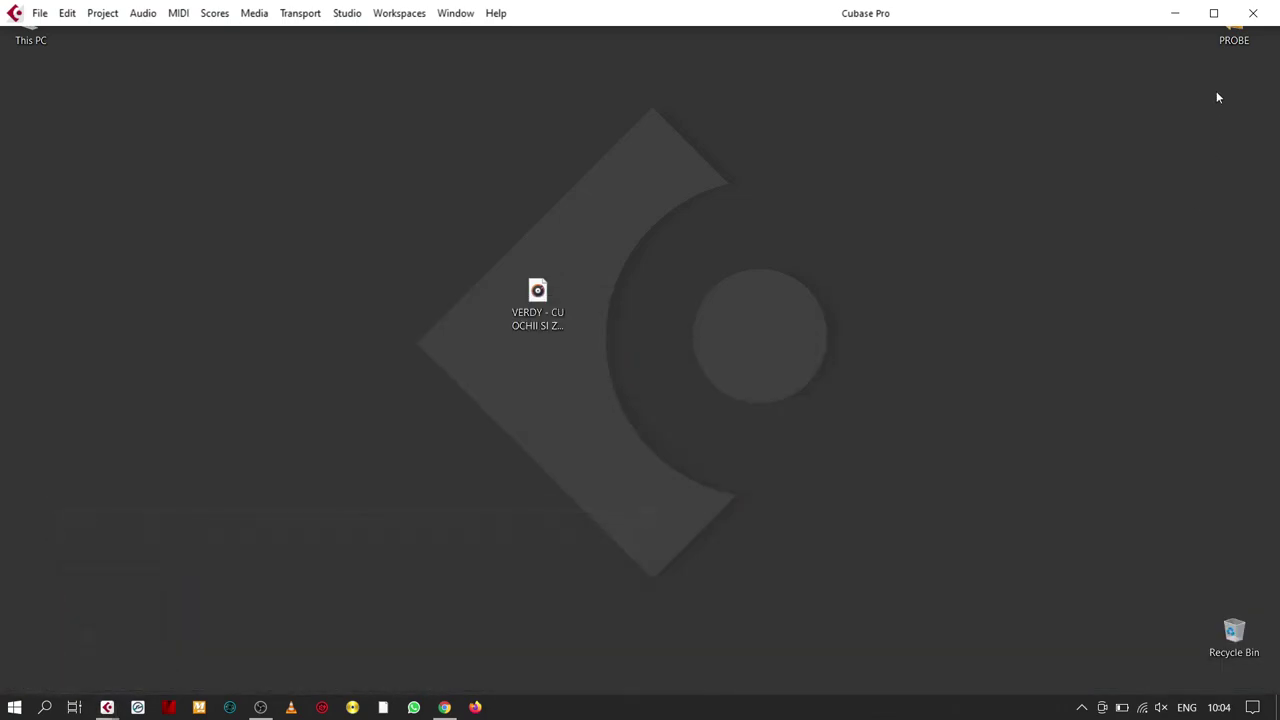
click(1176, 13)
click(199, 707)
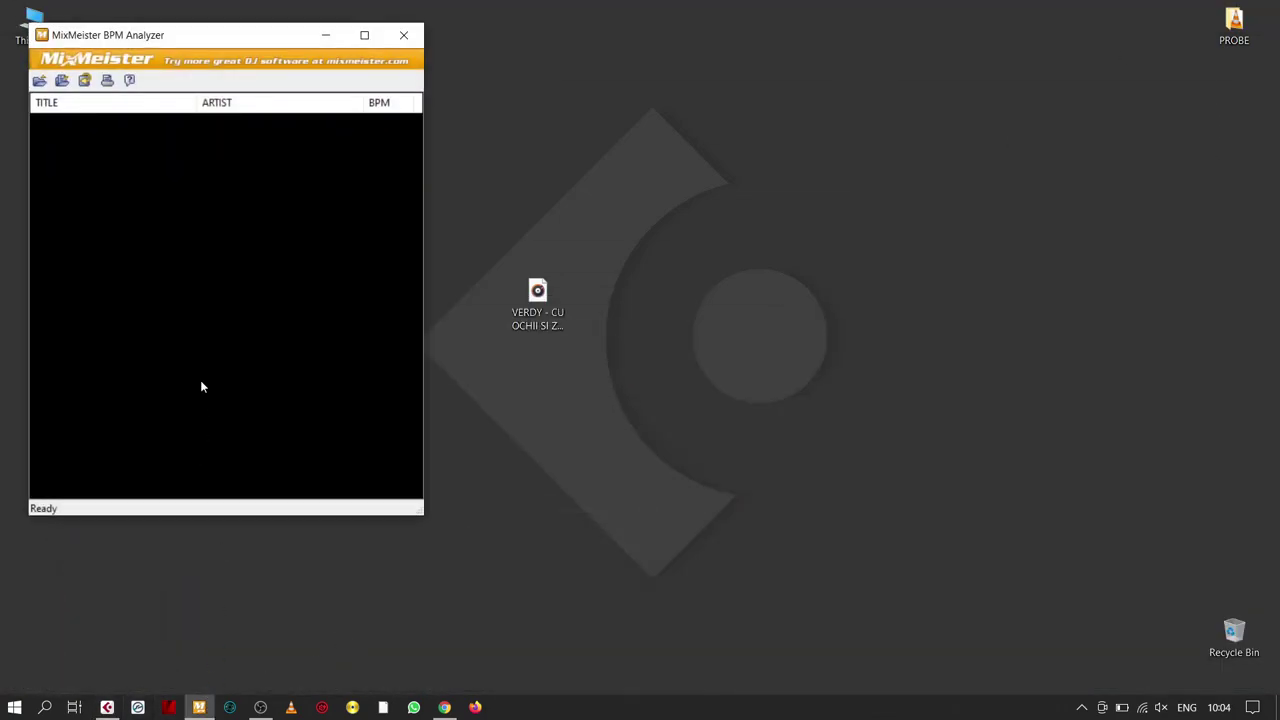
drag(172, 42, 274, 57)
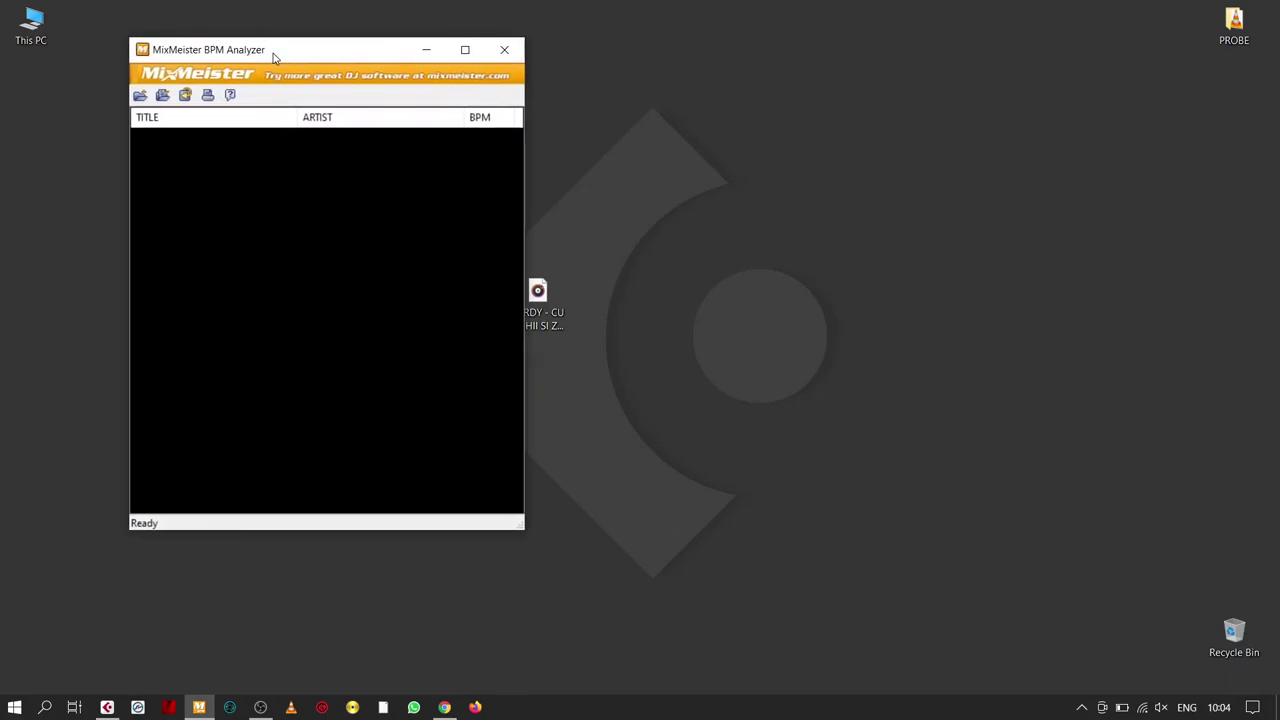
drag(540, 300, 417, 255)
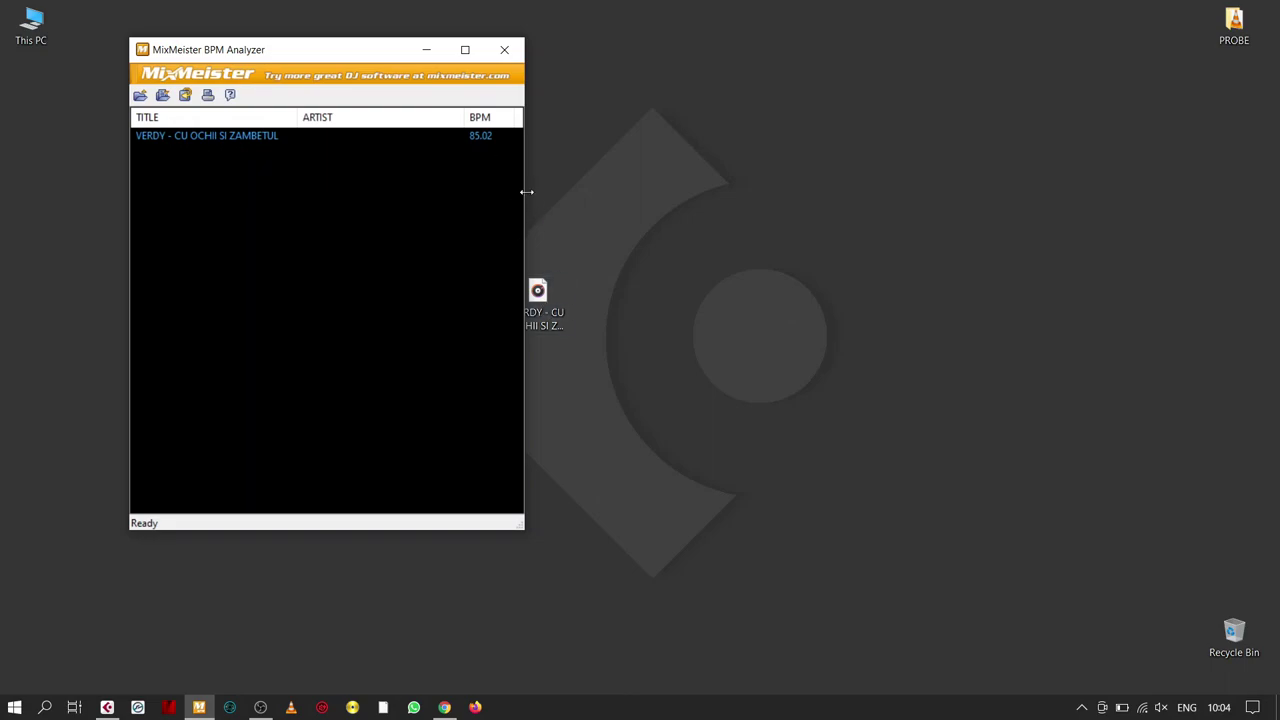
Remove the song from the BPM Analyzer list, exit the program, and return to the Cubase project window.
click(259, 140)
key(Delete)
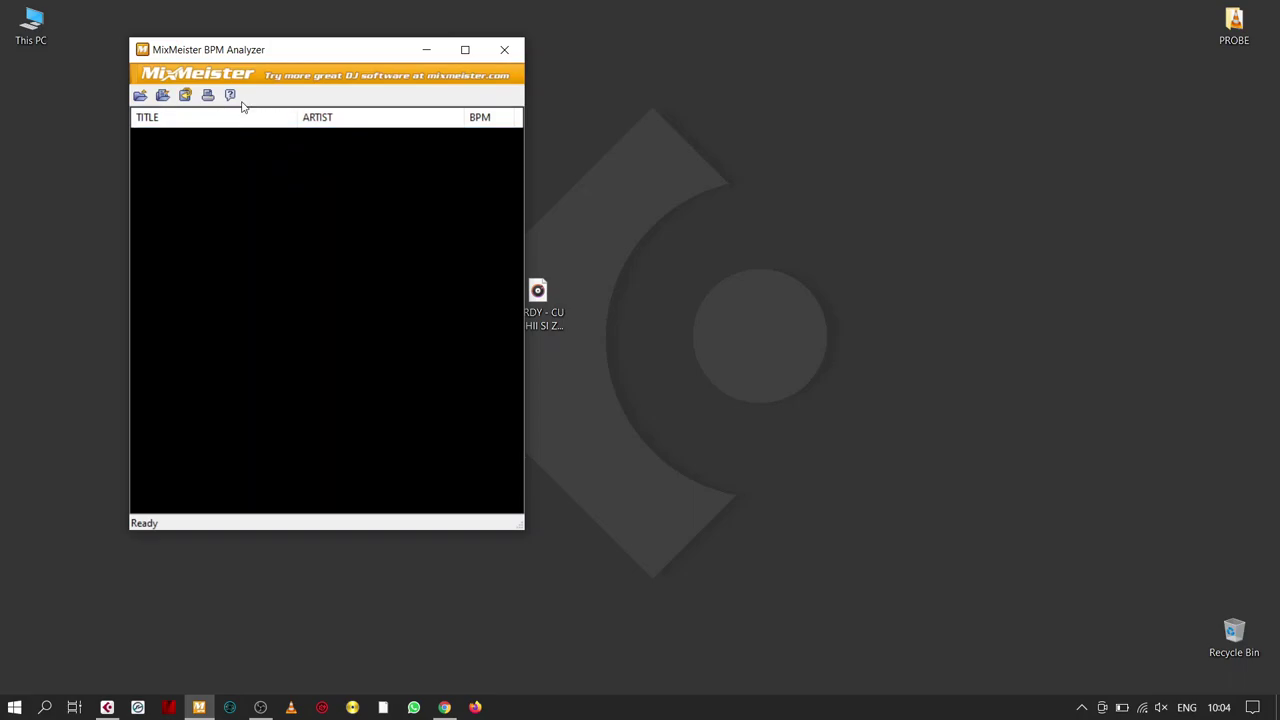
click(513, 50)
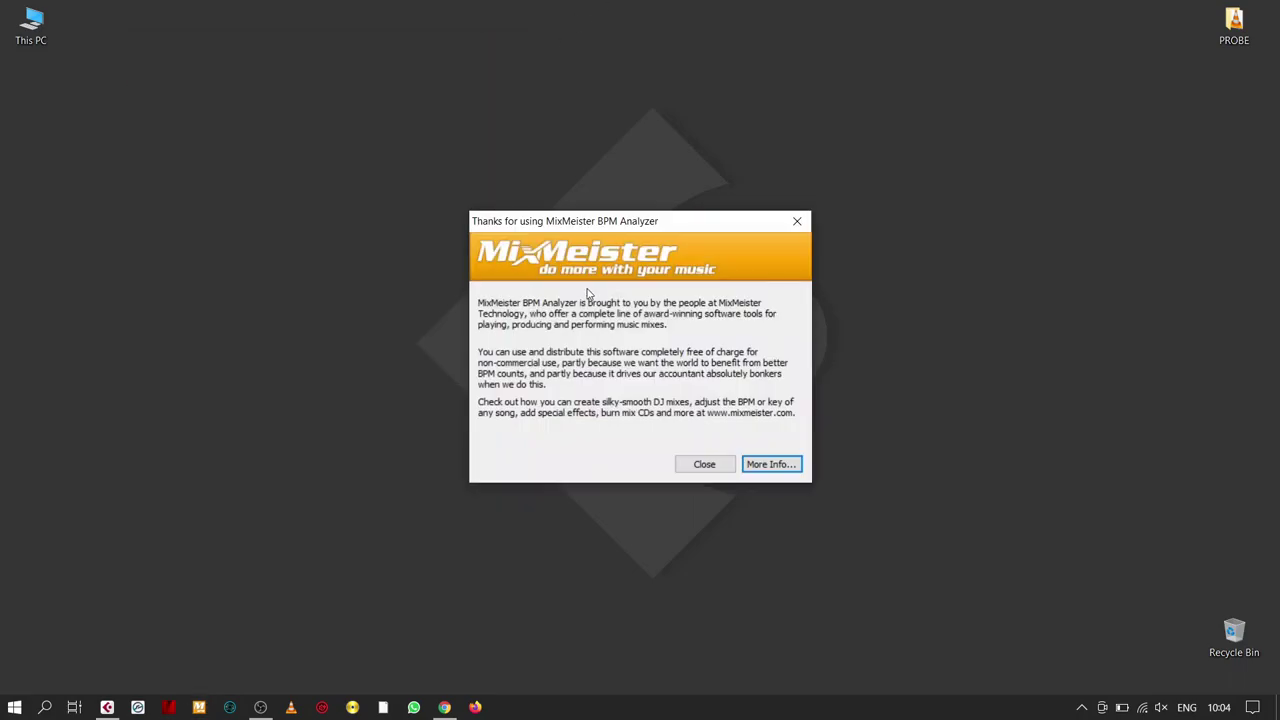
click(708, 469)
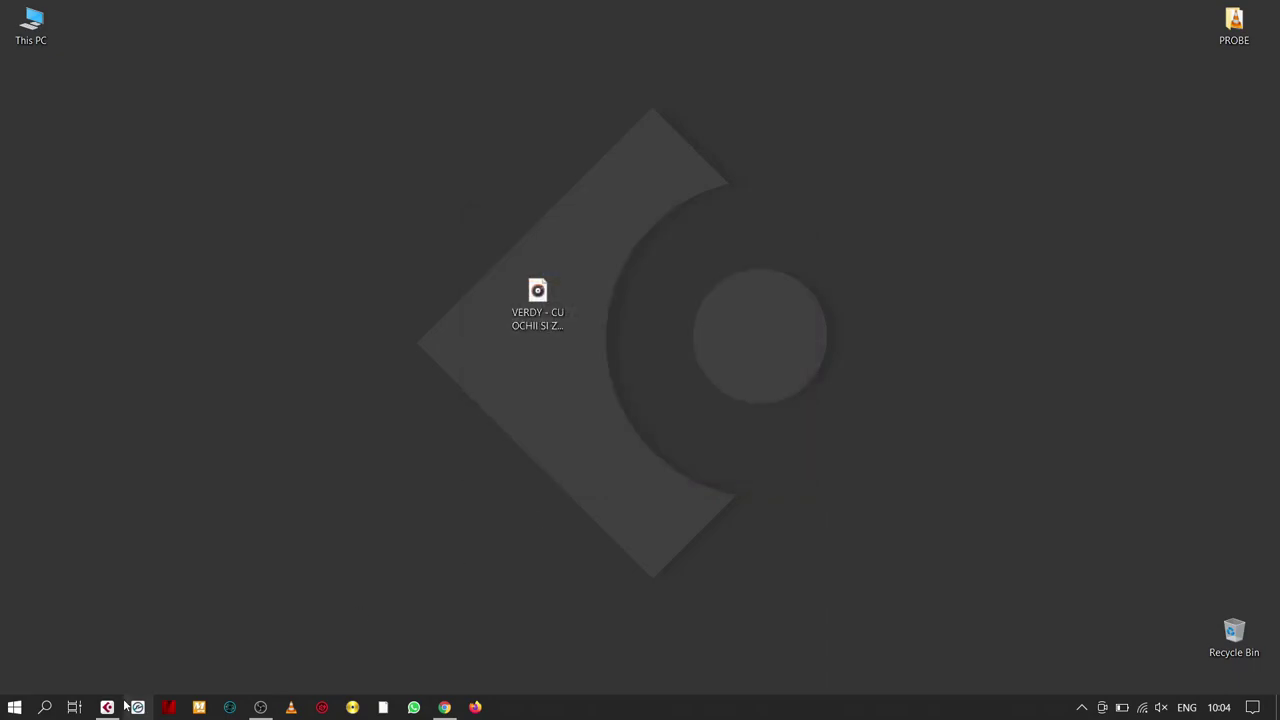
click(107, 708)
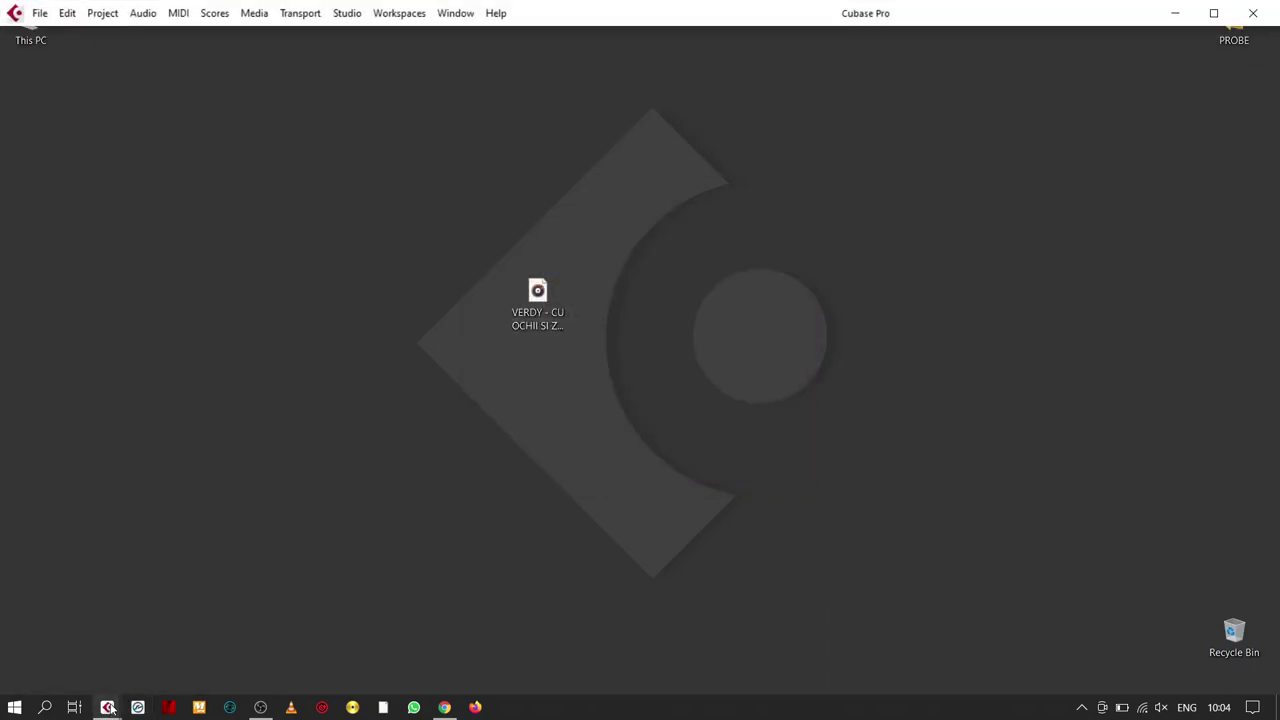
click(227, 651)
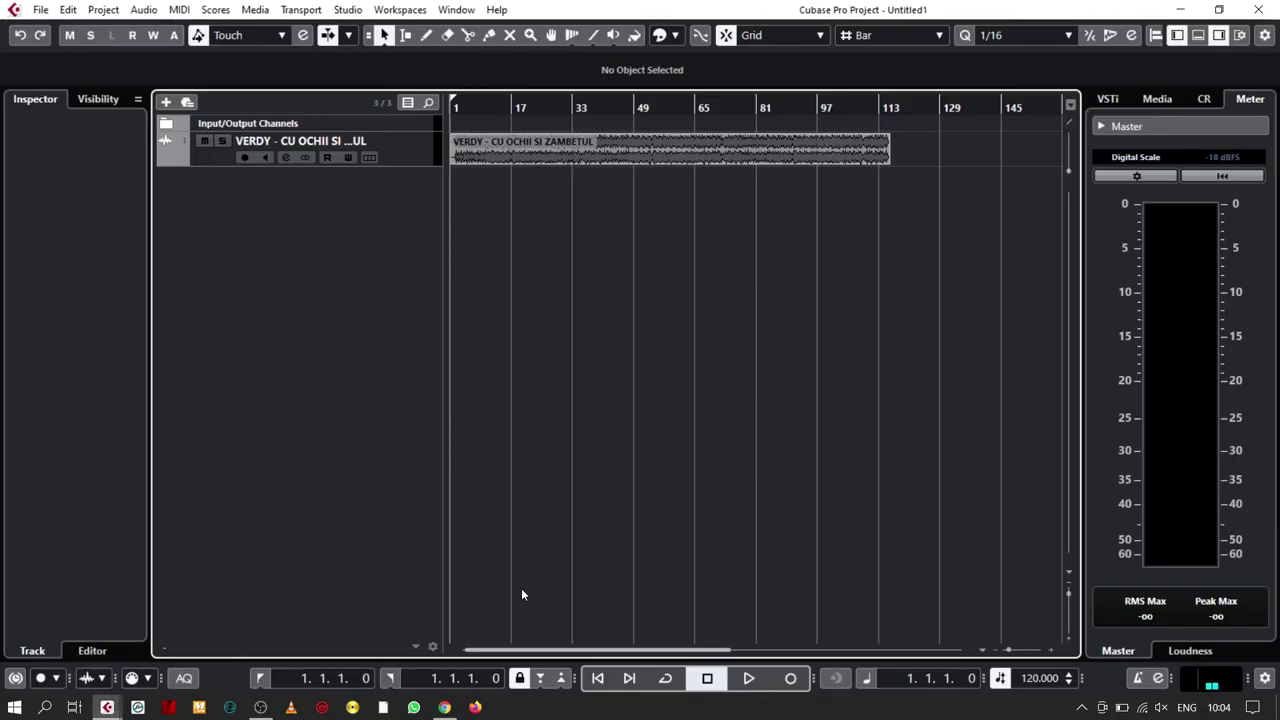
Activate the metronome click, switch the project to fixed tempo, and set it to 170 BPM.
click(1137, 680)
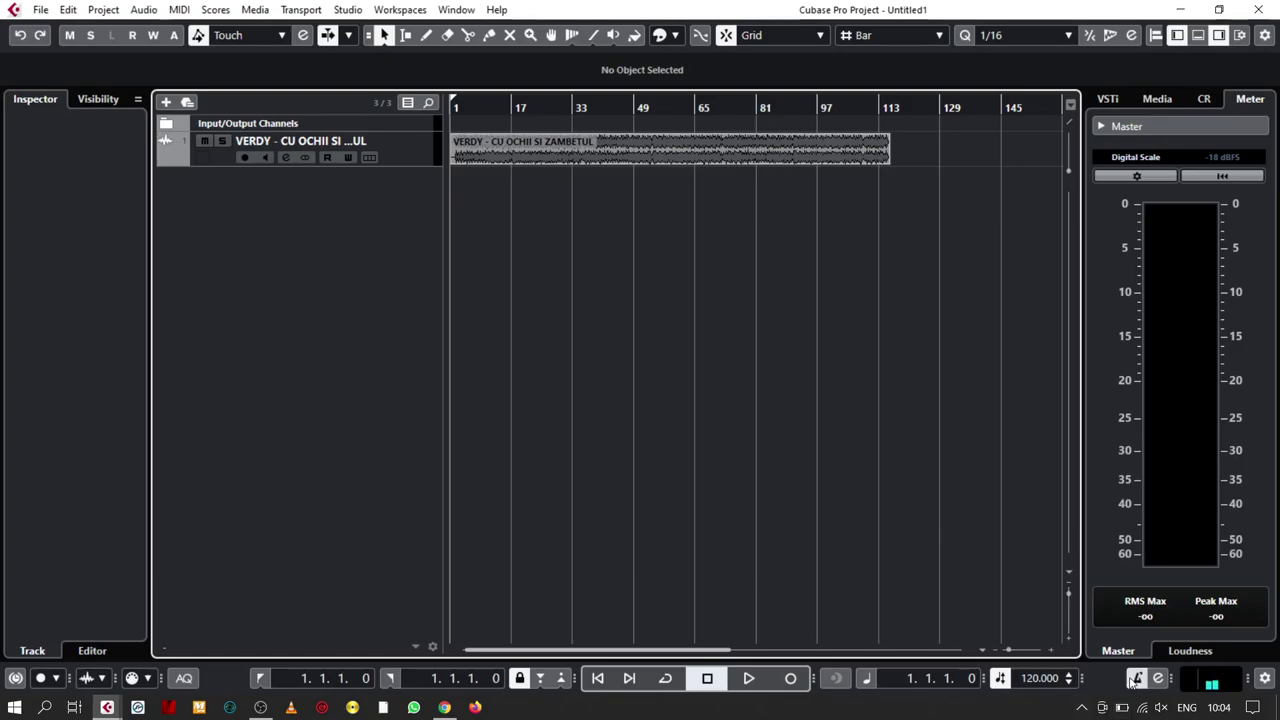
click(1001, 680)
double_click(1036, 678)
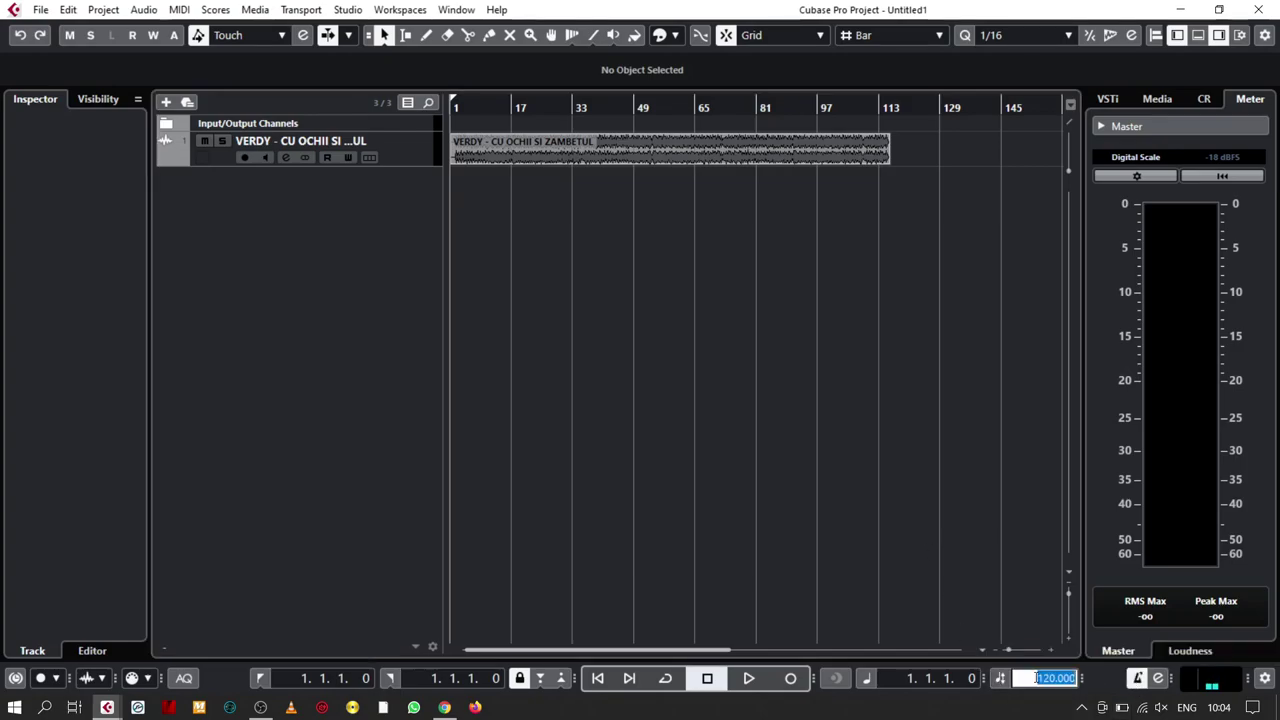
text(170)
key(Return)
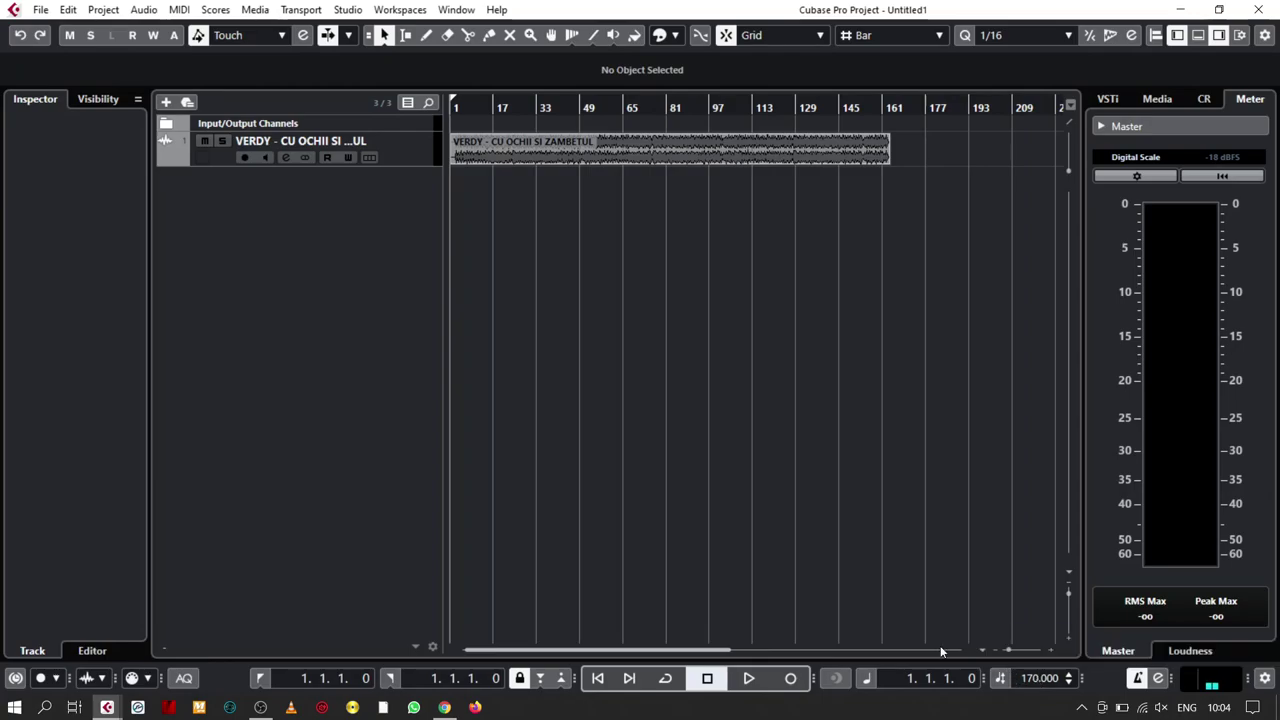
Turn snap off and shift the song event to start at 1.1.2.56, lining up its beats with the bar lines at 3 and 4.
key(shift+h)
key(shift+h)
key(shift+h)
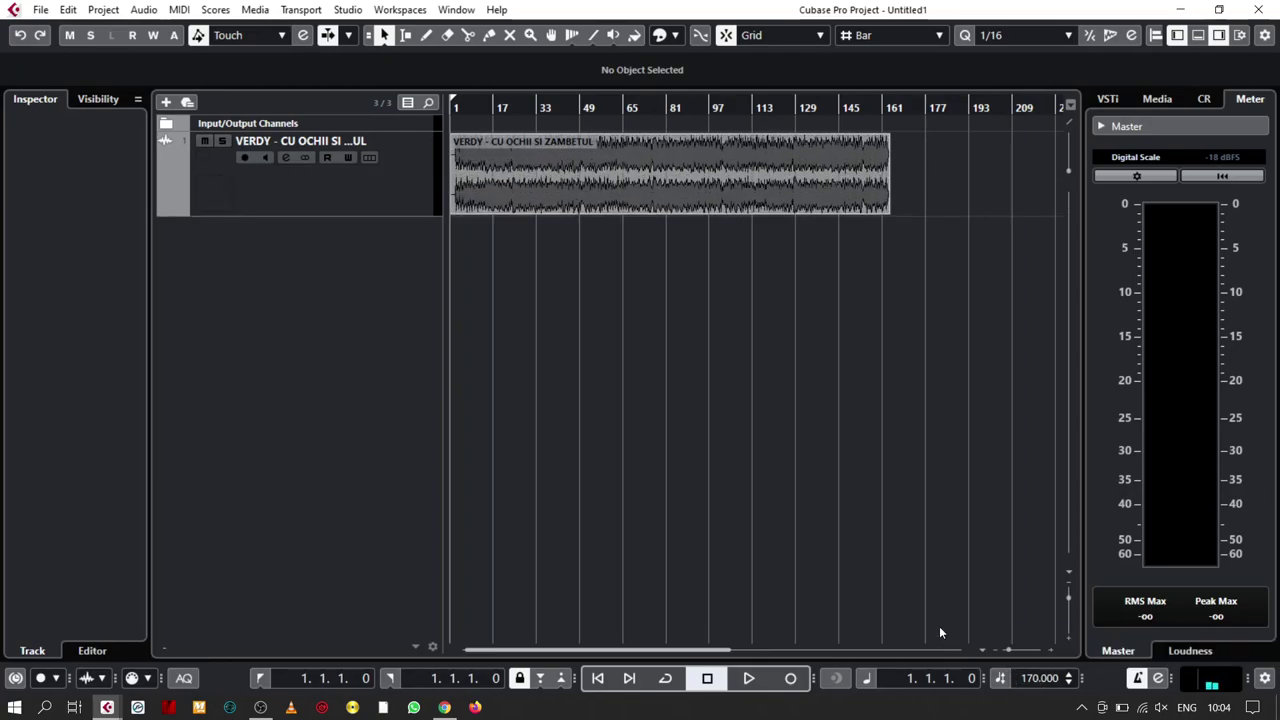
key(h)
key(h)
key(h)
key(h)
key(h)
key(h)
key(h)
key(h)
key(h)
key(h)
key(h)
key(h)
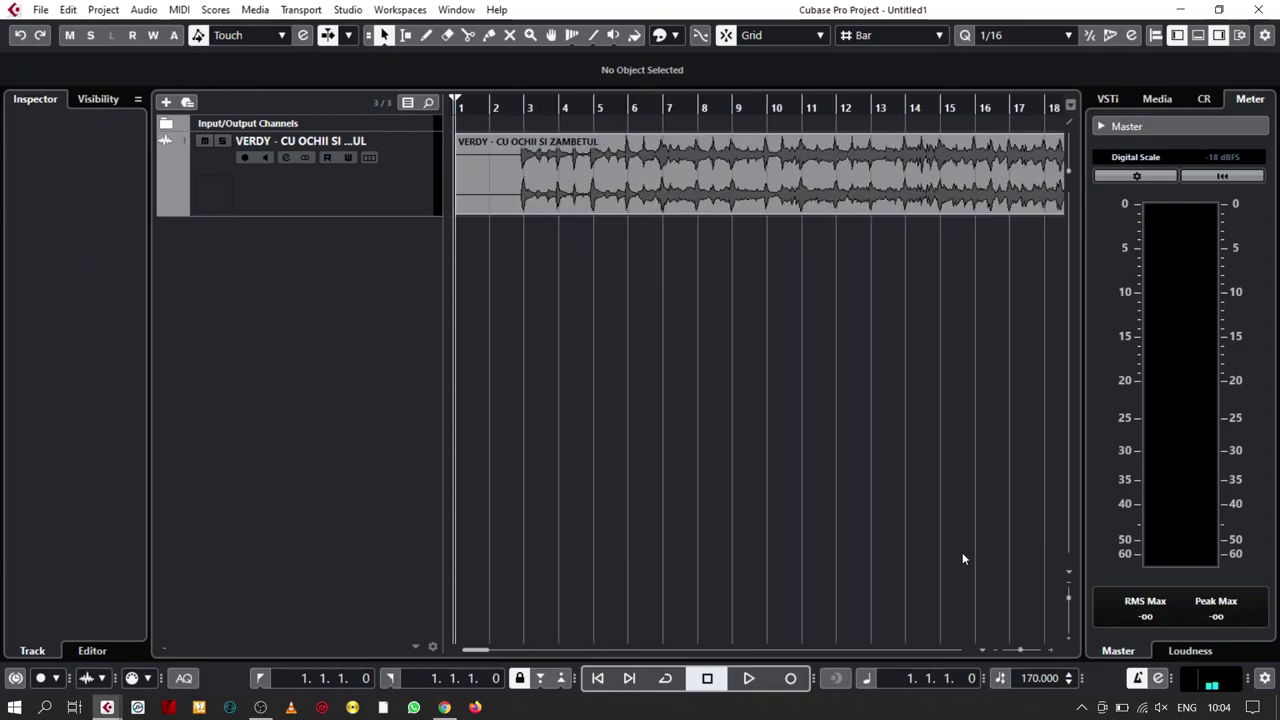
key(h)
key(h)
key(h)
key(h)
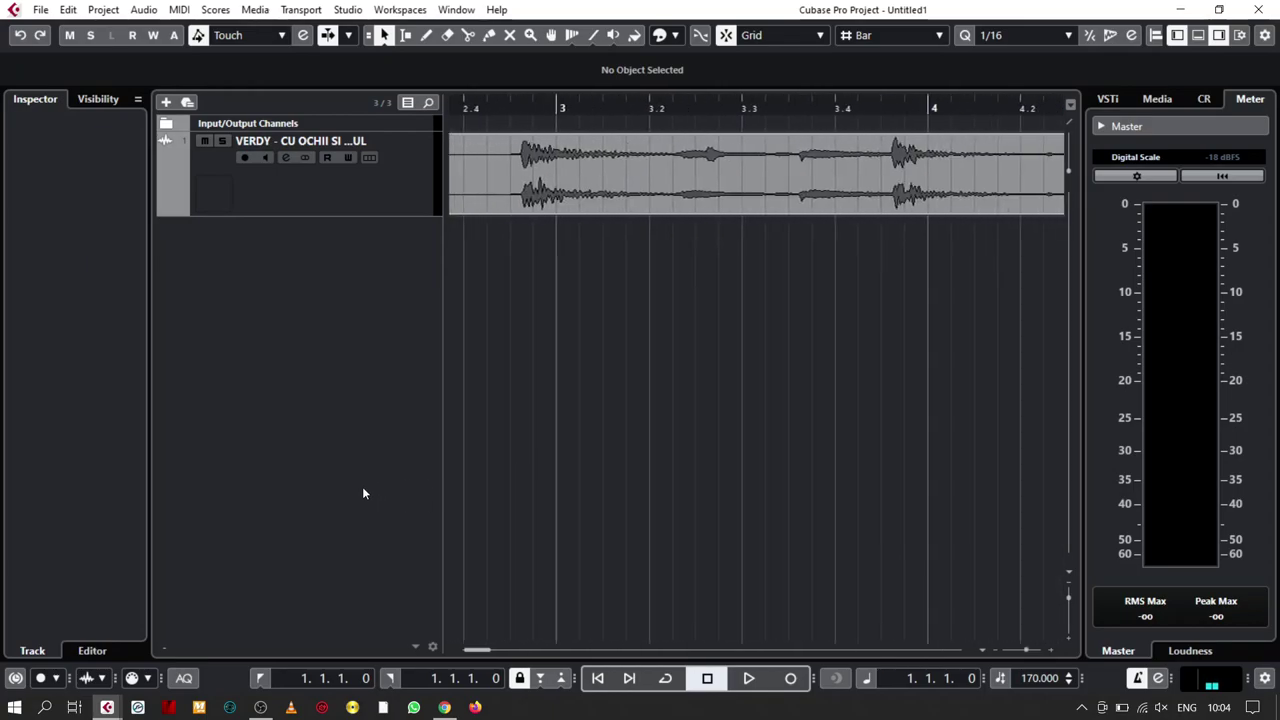
click(726, 37)
drag(683, 171, 714, 176)
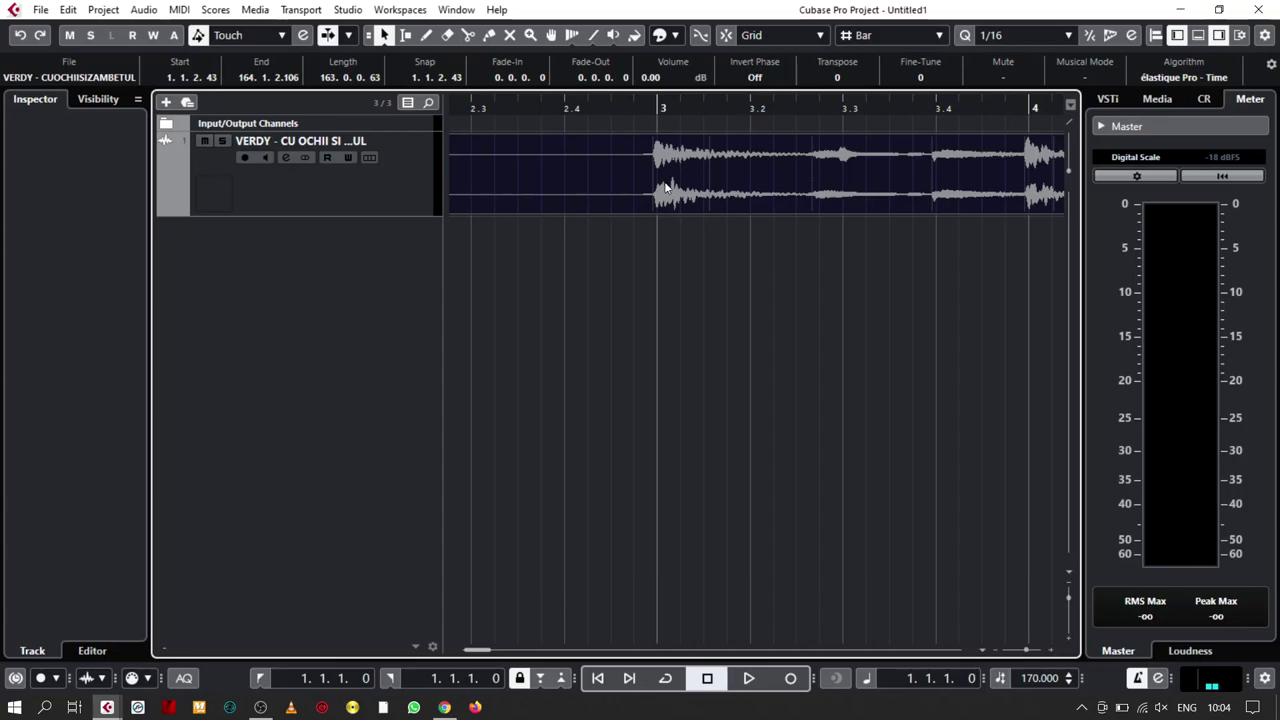
scroll(865, 334, right, 3)
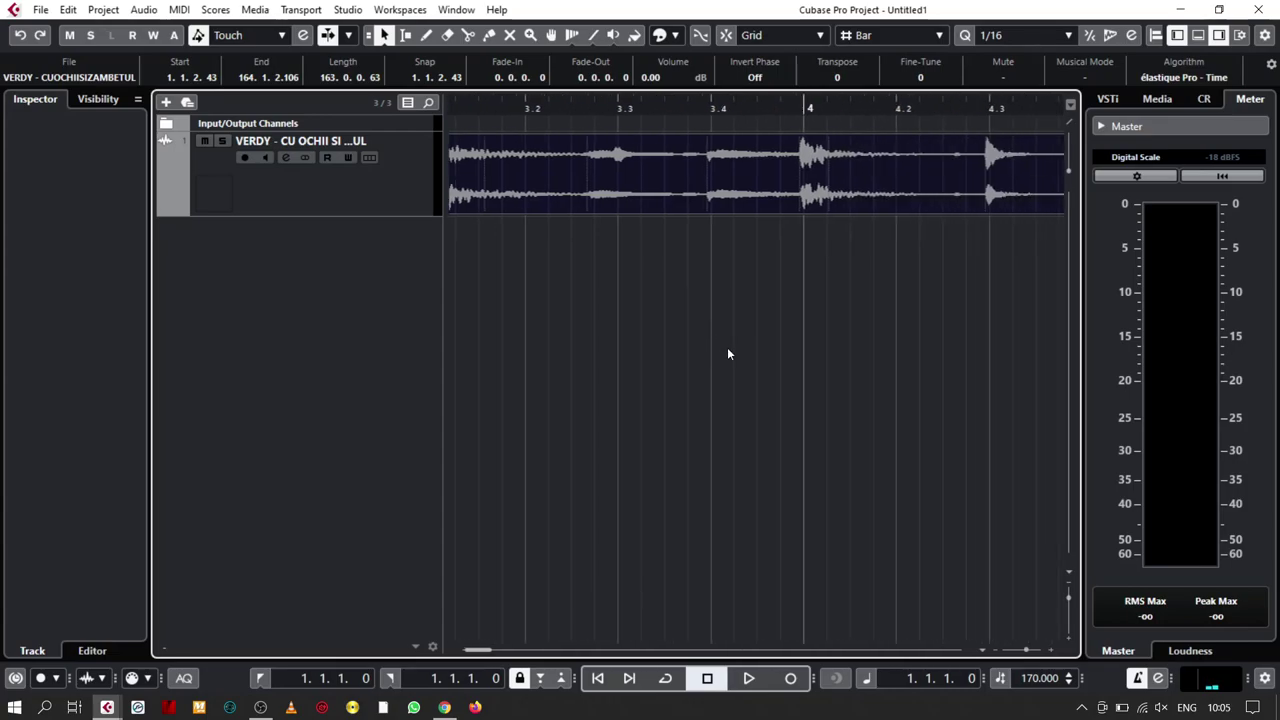
drag(894, 204, 894, 204)
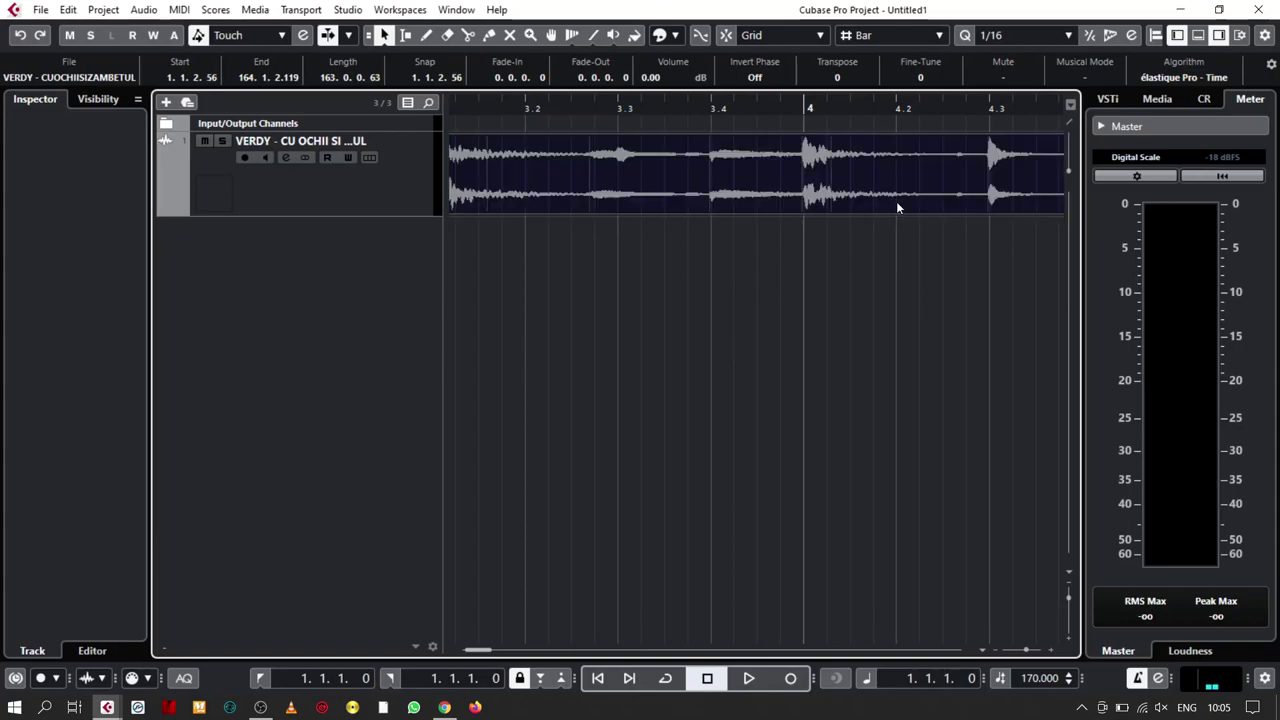
Play the project from the beginning to check the aligned song against the metronome.
key(g)
key(g)
key(g)
key(g)
key(g)
key(g)
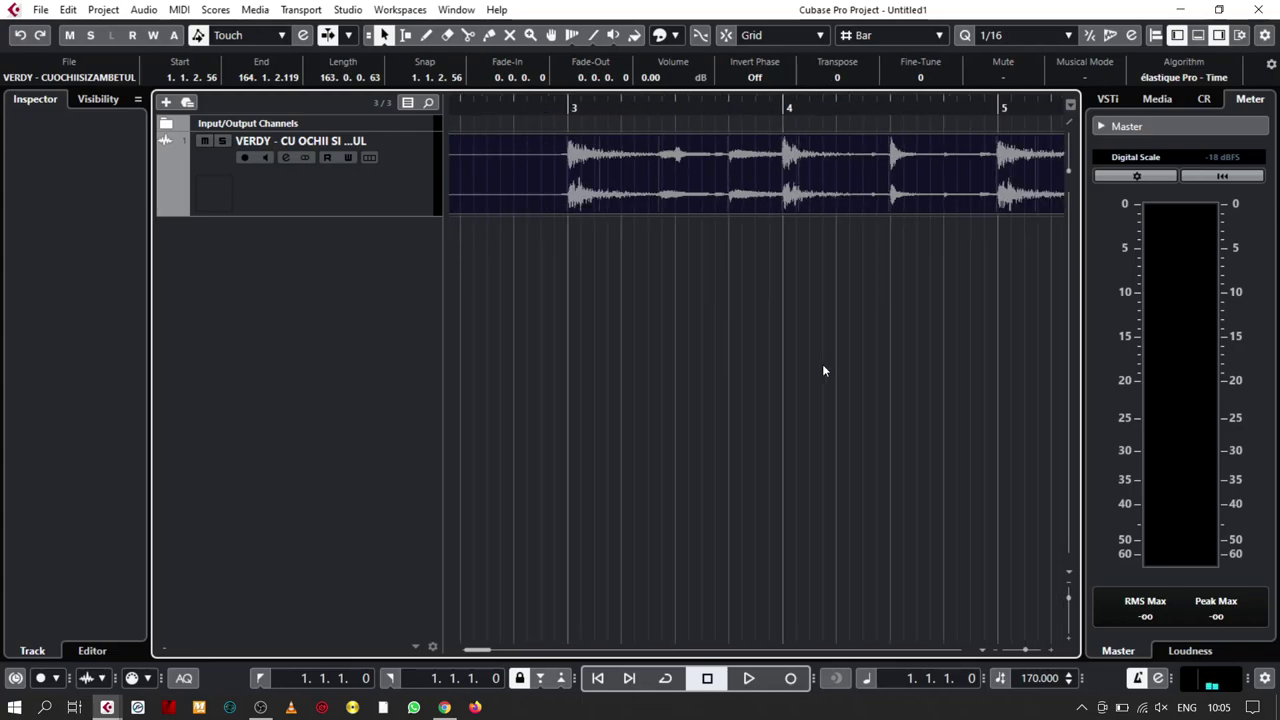
key(g)
key(g)
key(g)
key(g)
key(g)
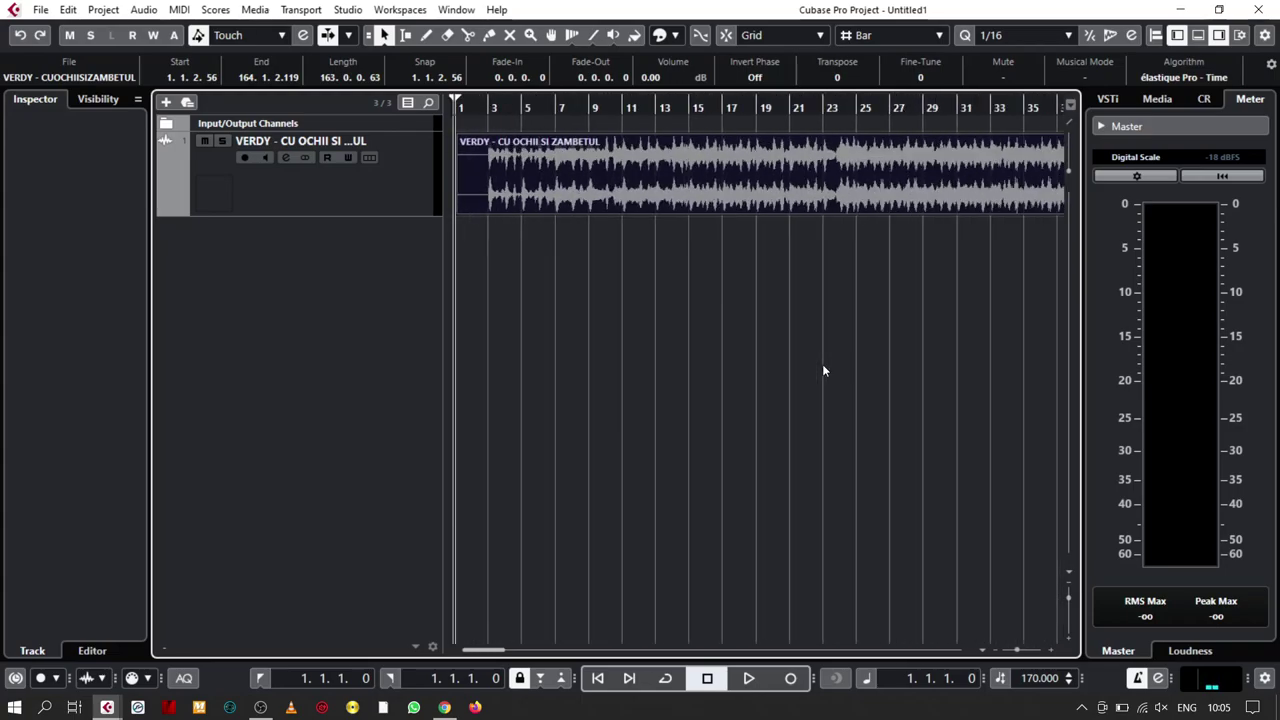
key(g)
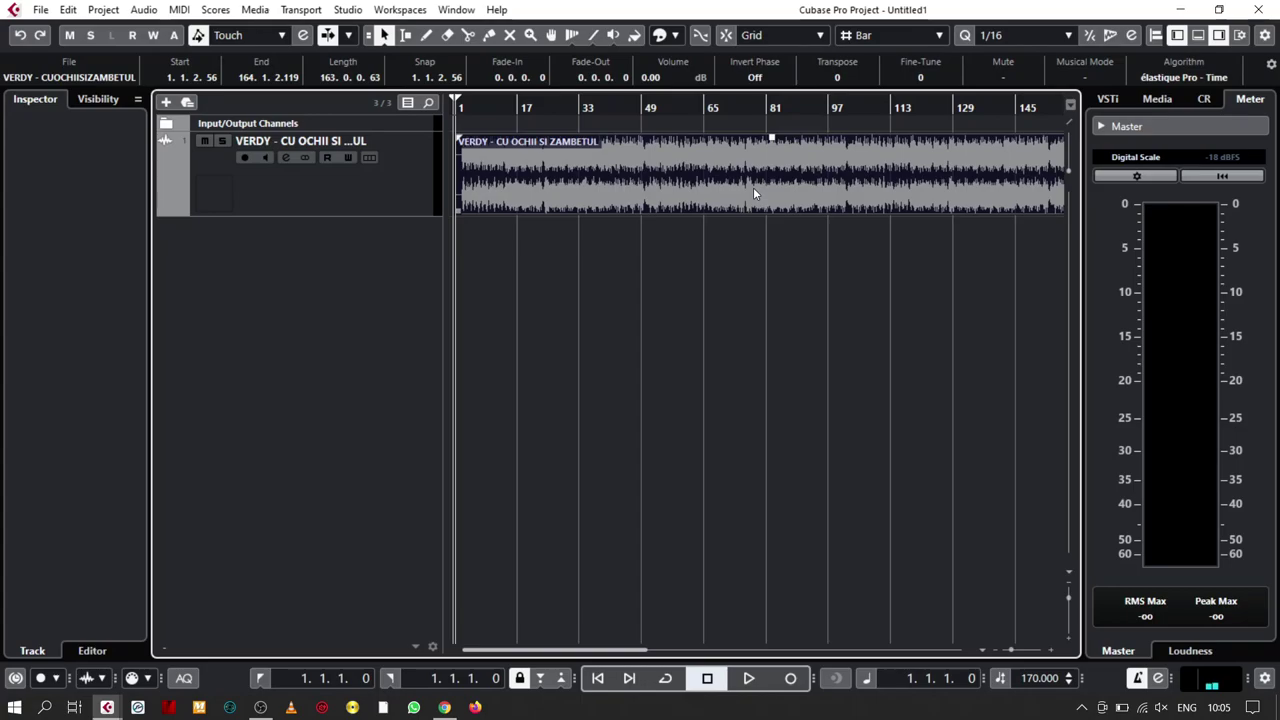
key(space)
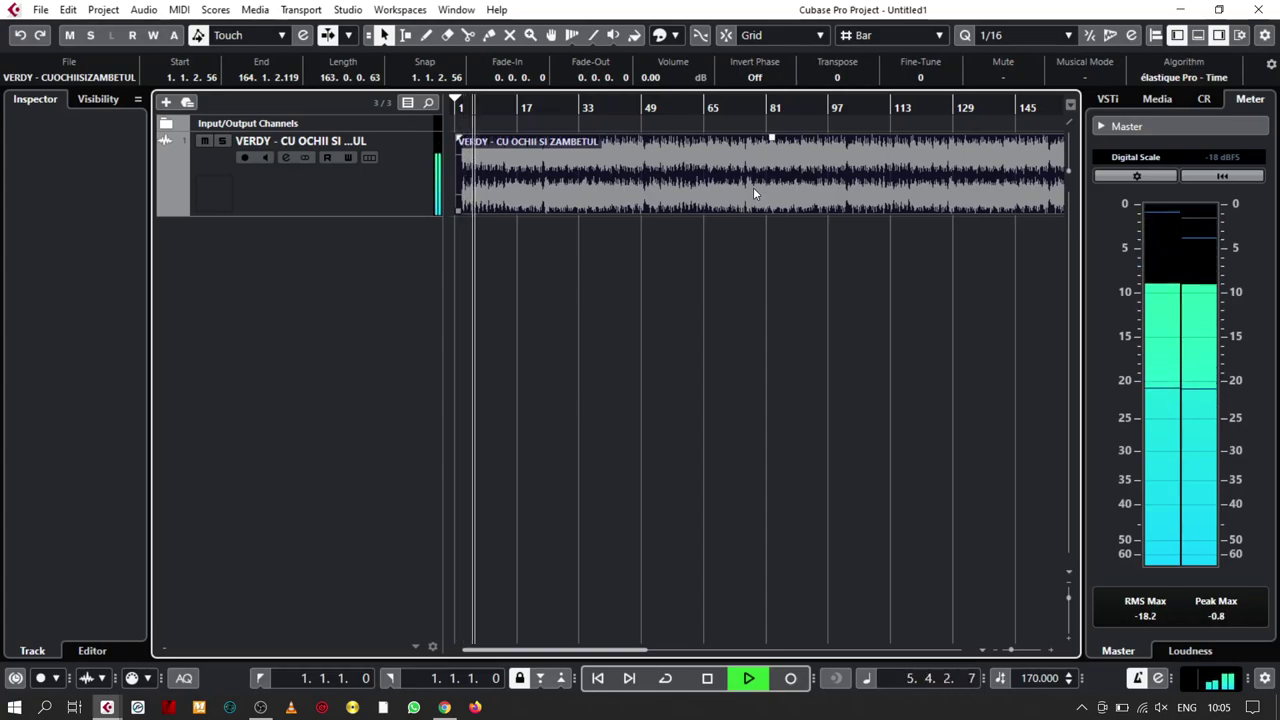
Play the song onward to about bar 9 to check its beats against the metronome click.
key(space)
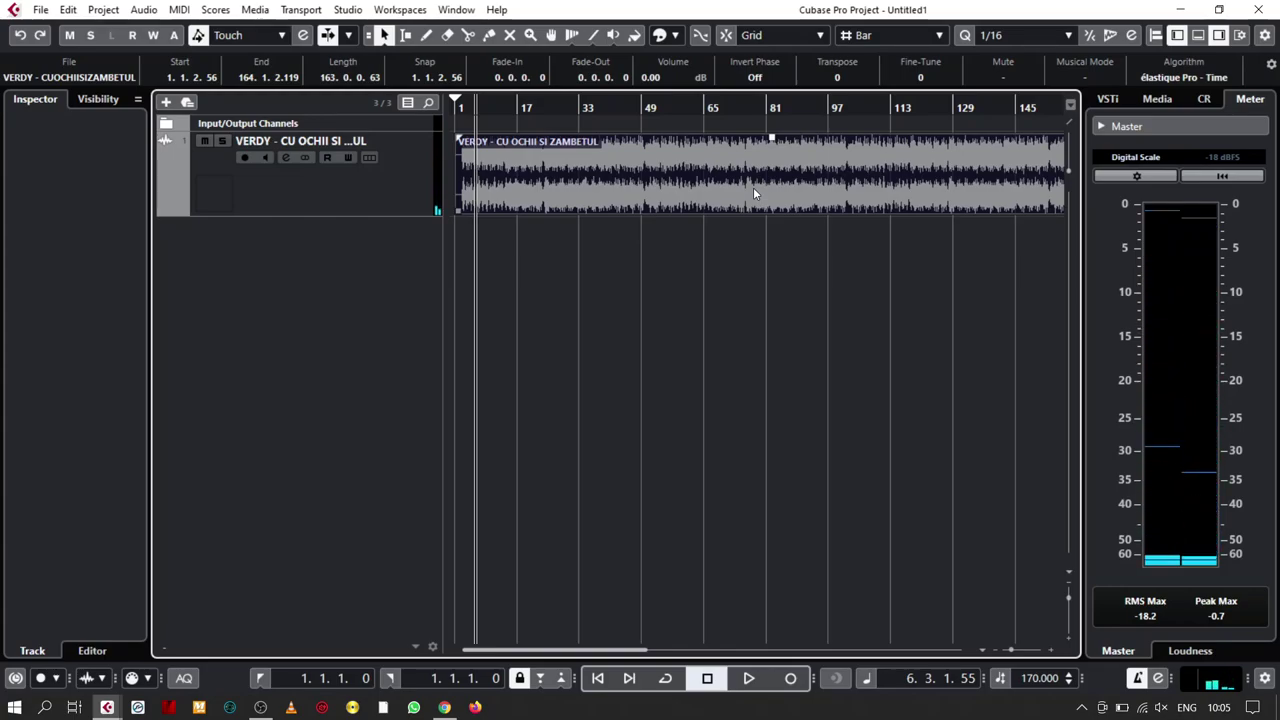
key(space)
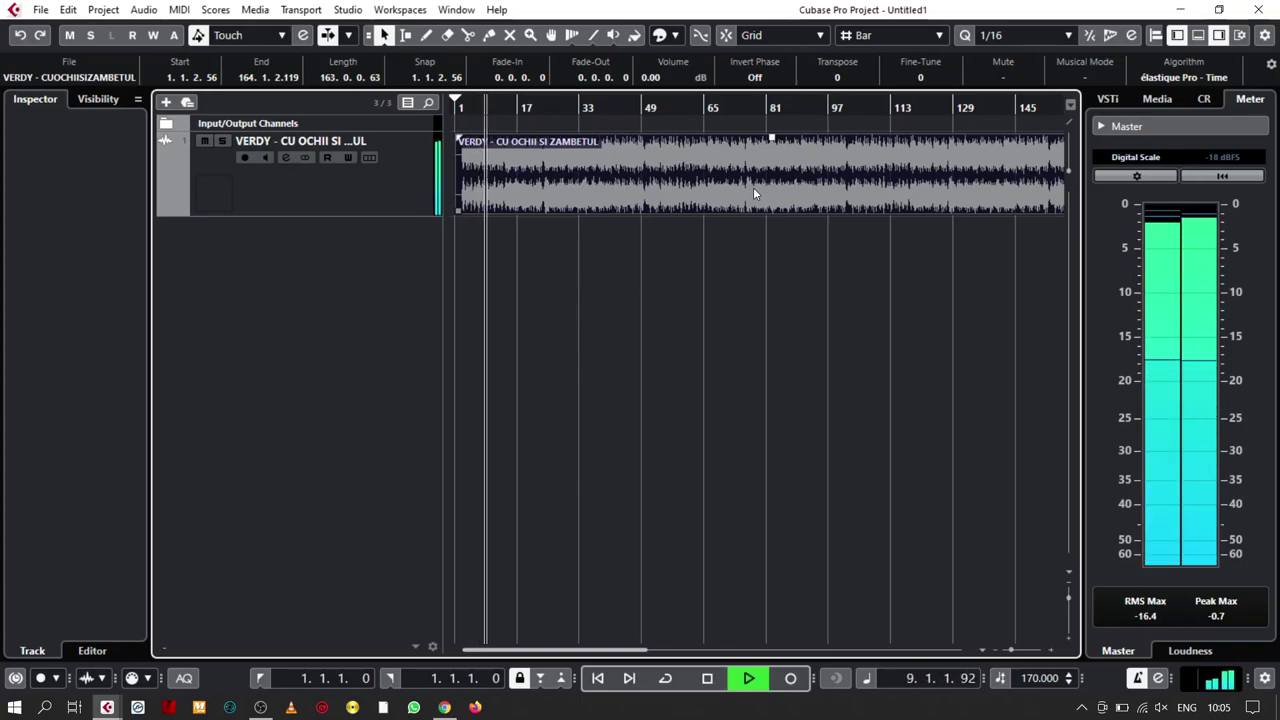
key(space)
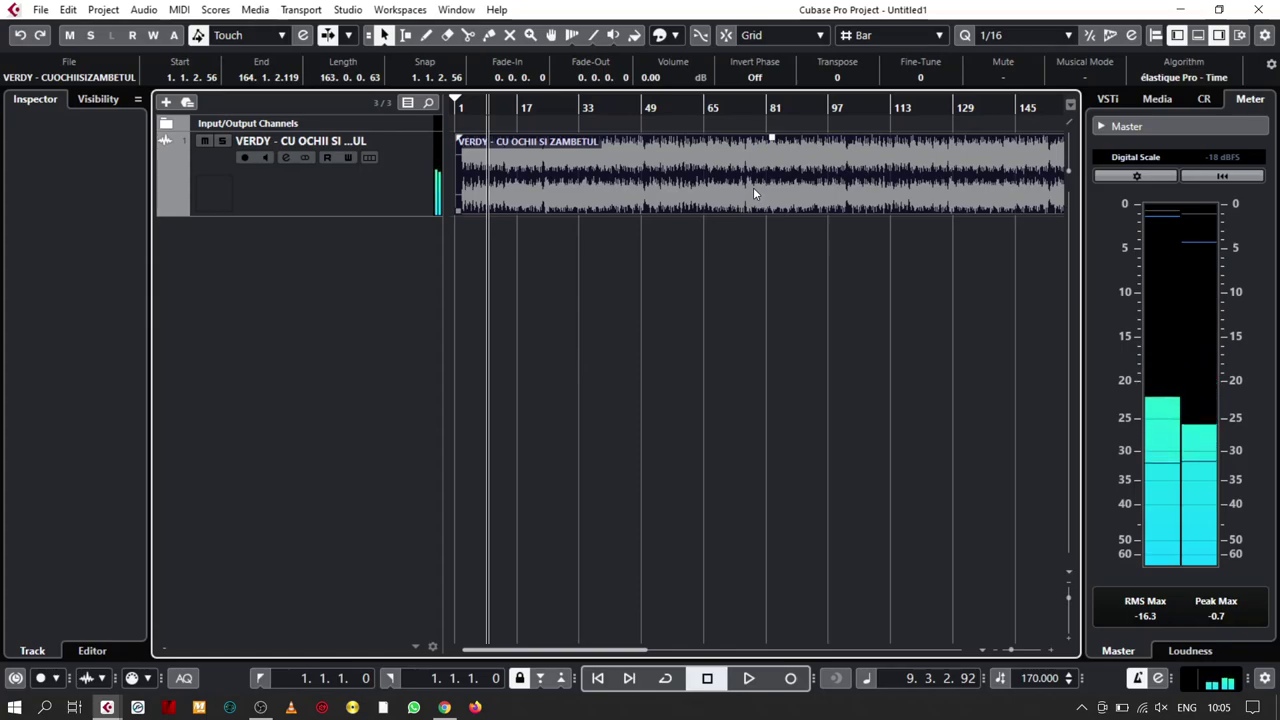
Select the song event on its track and apply the SpectraLayers extension to it.
click(381, 187)
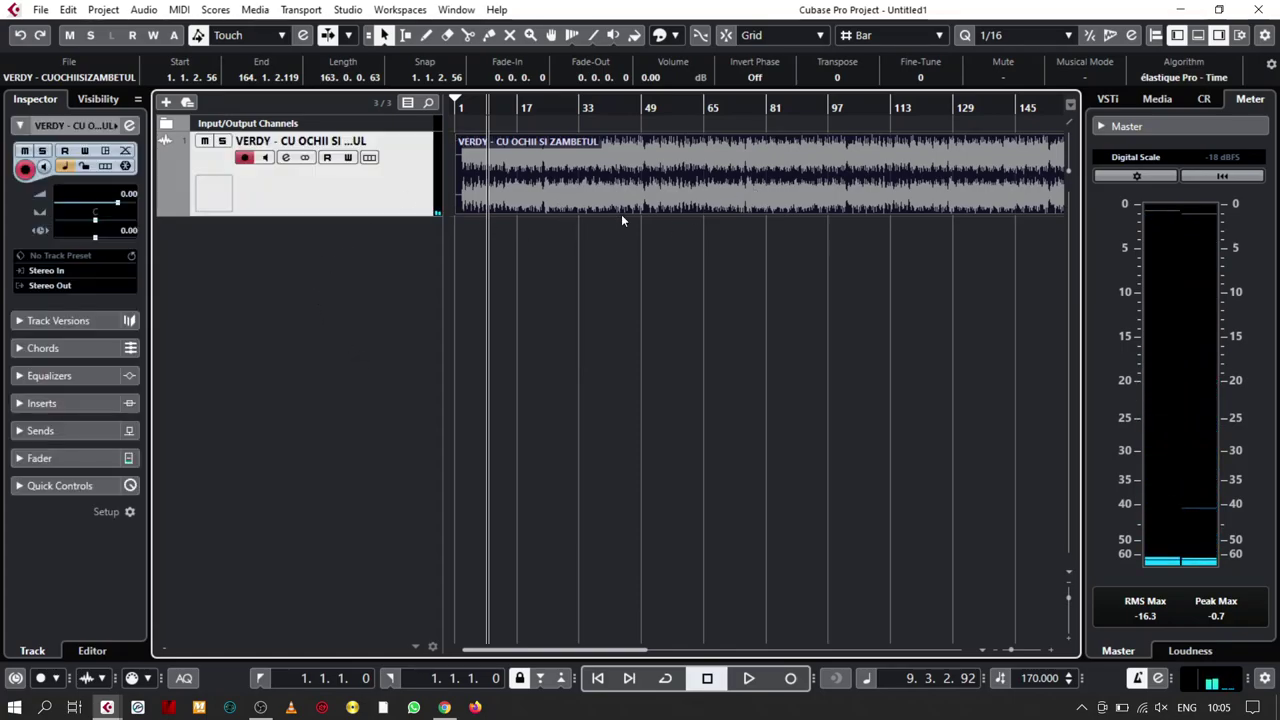
drag(578, 327, 754, 187)
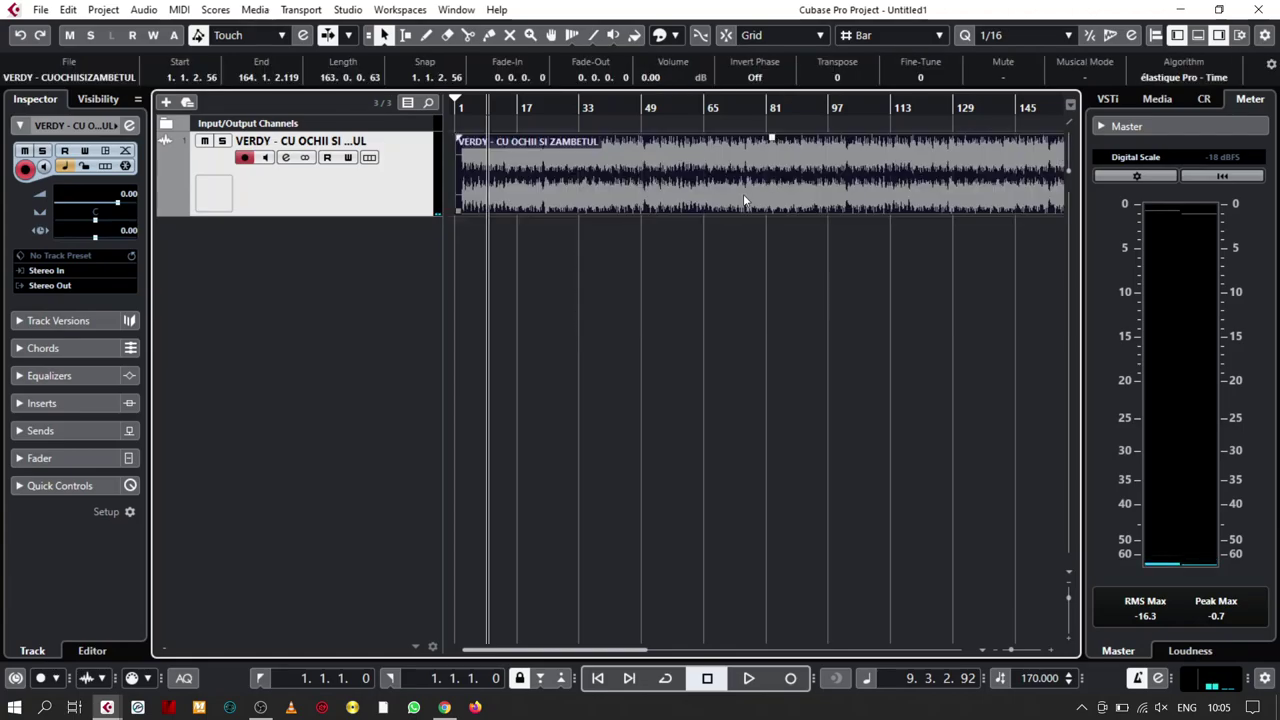
click(149, 12)
mouse_move(215, 164)
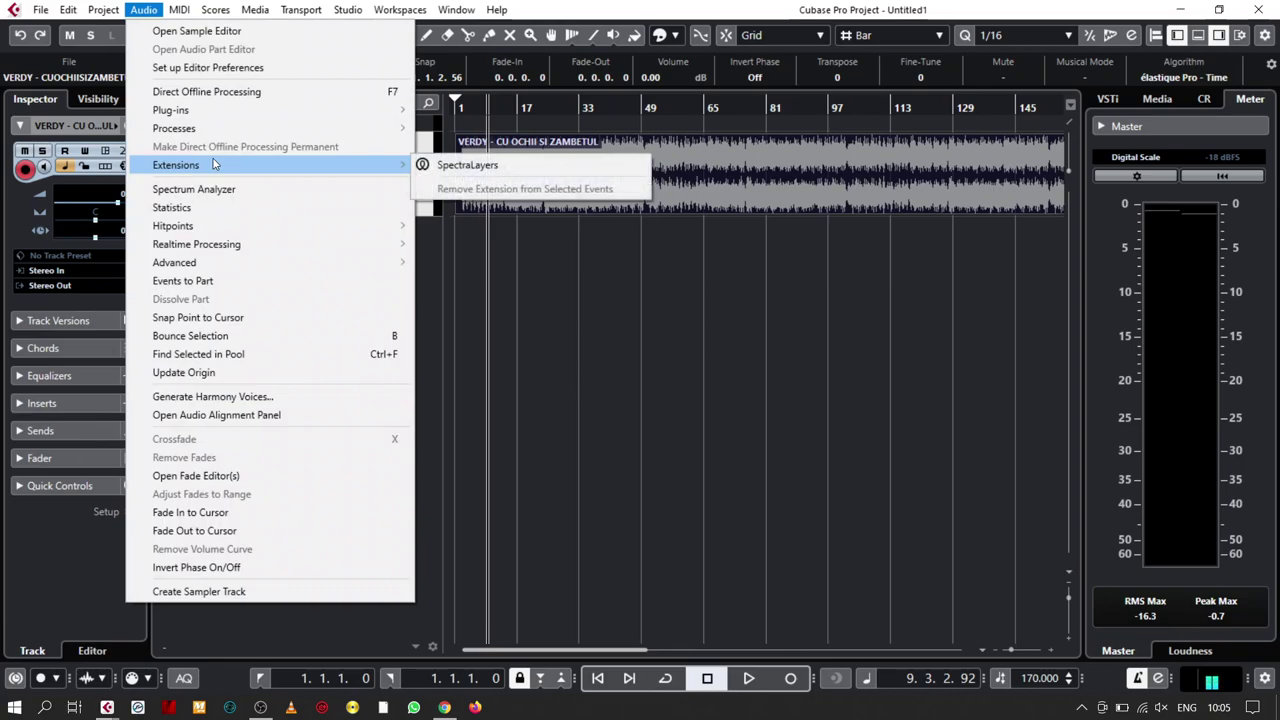
click(442, 167)
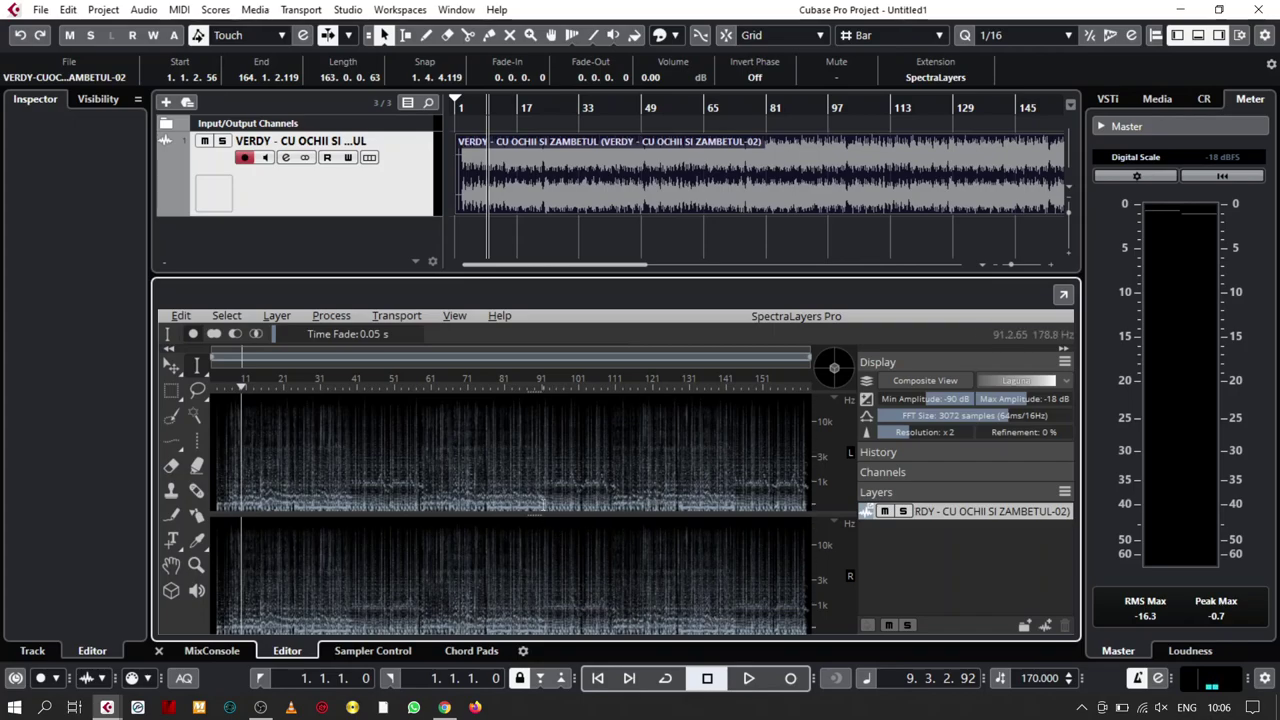
Unmix the song into stems non-destructively, with Piano, Drums and Bass sensitivity at -0.10 and Vocals at 0.00.
click(277, 316)
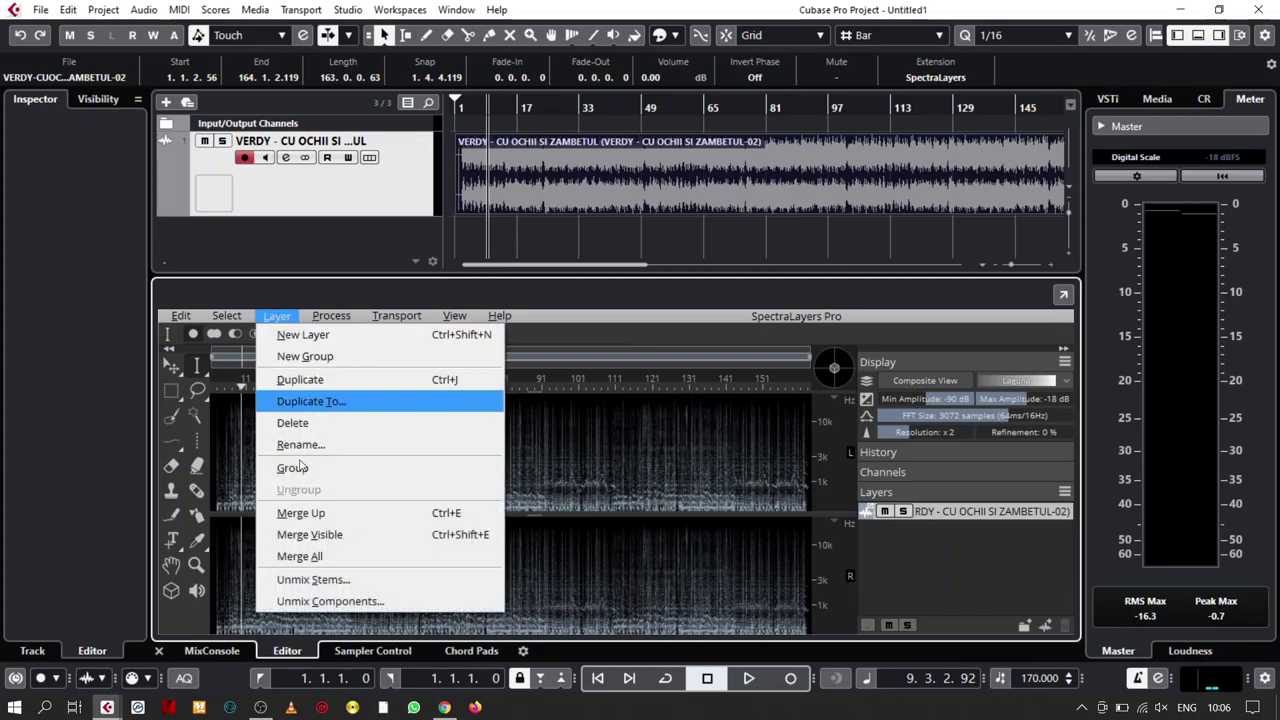
click(330, 582)
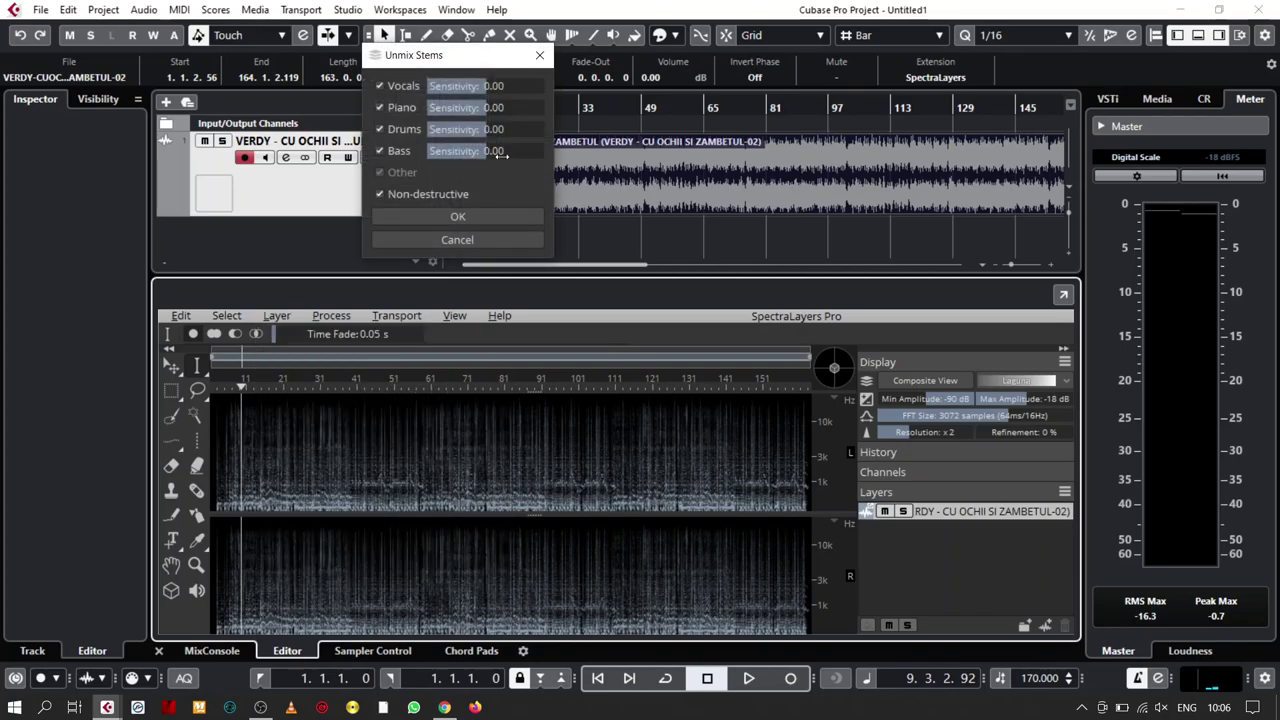
drag(484, 108, 468, 151)
click(478, 150)
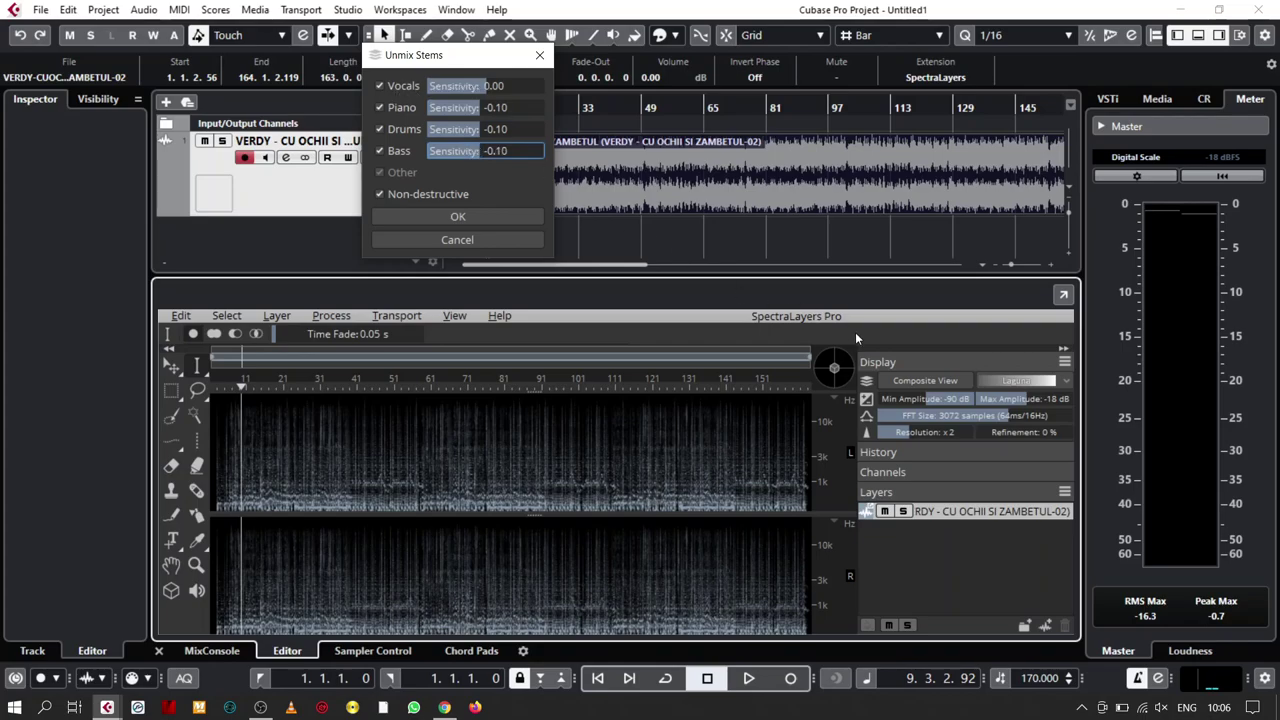
click(413, 218)
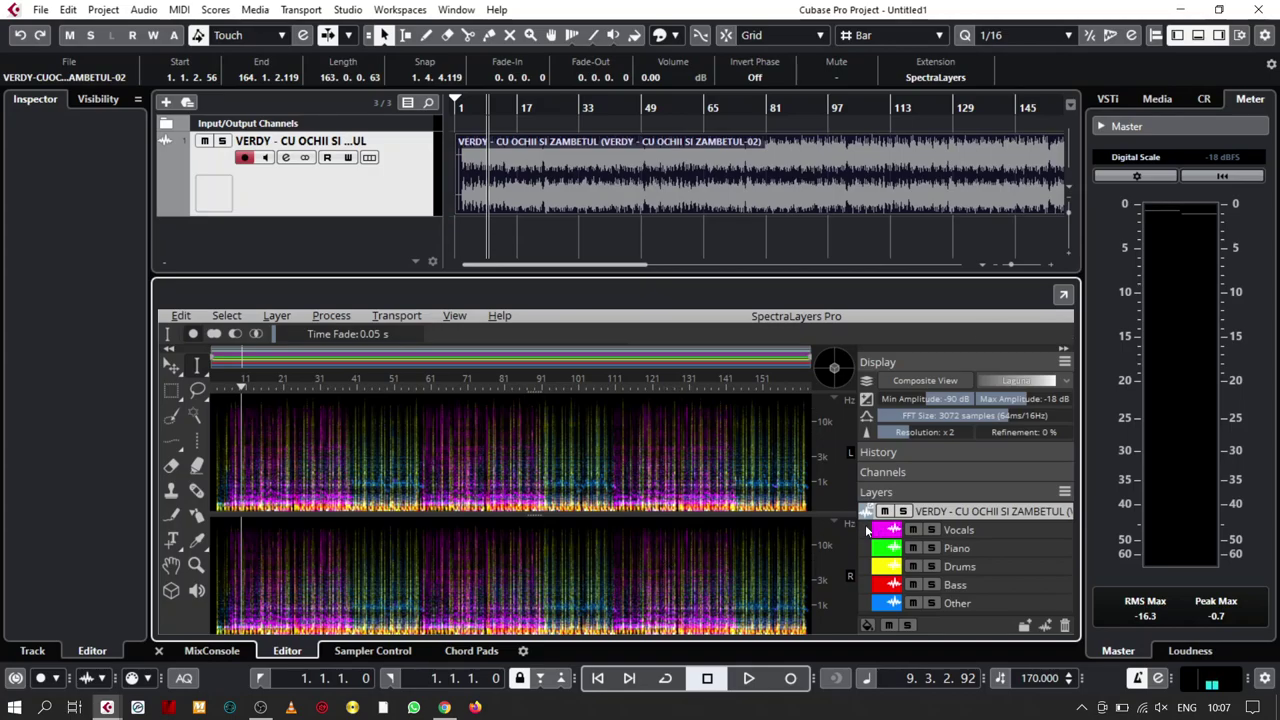
Delete the Vocals layer from the unmixed stems, and play the project with the editor closed to check the instrumental.
click(986, 537)
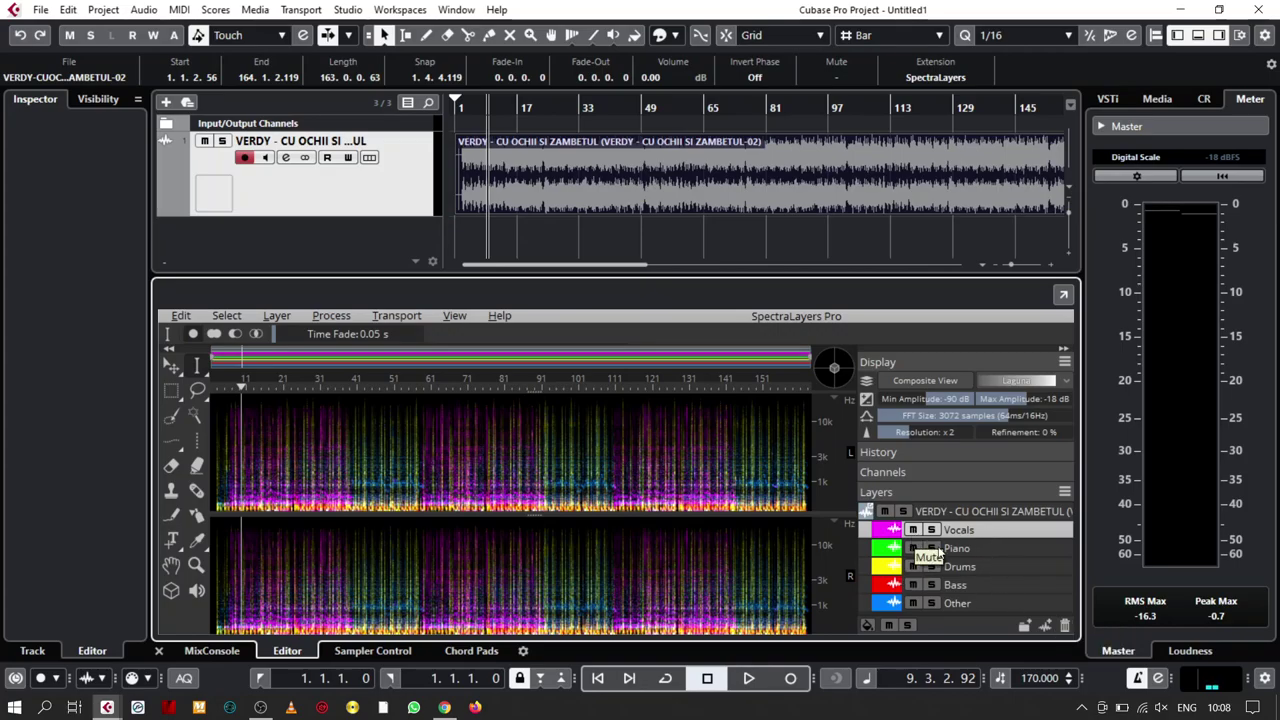
click(1065, 626)
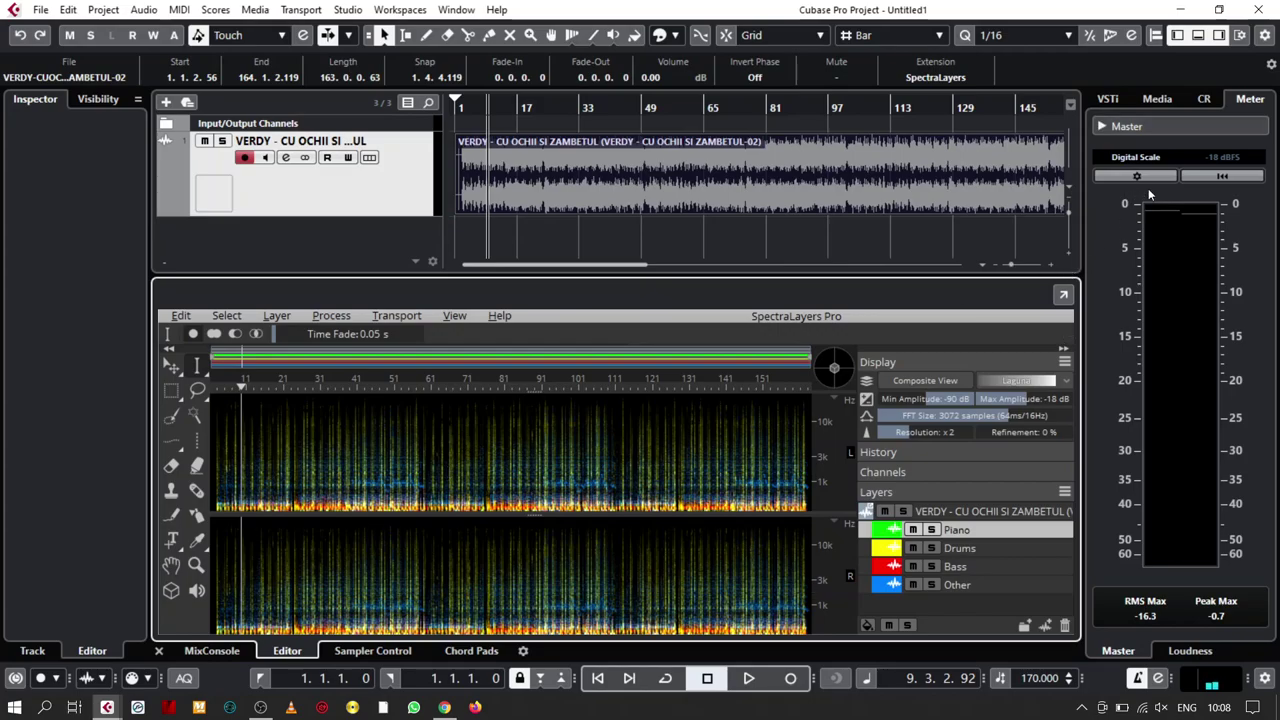
click(1217, 35)
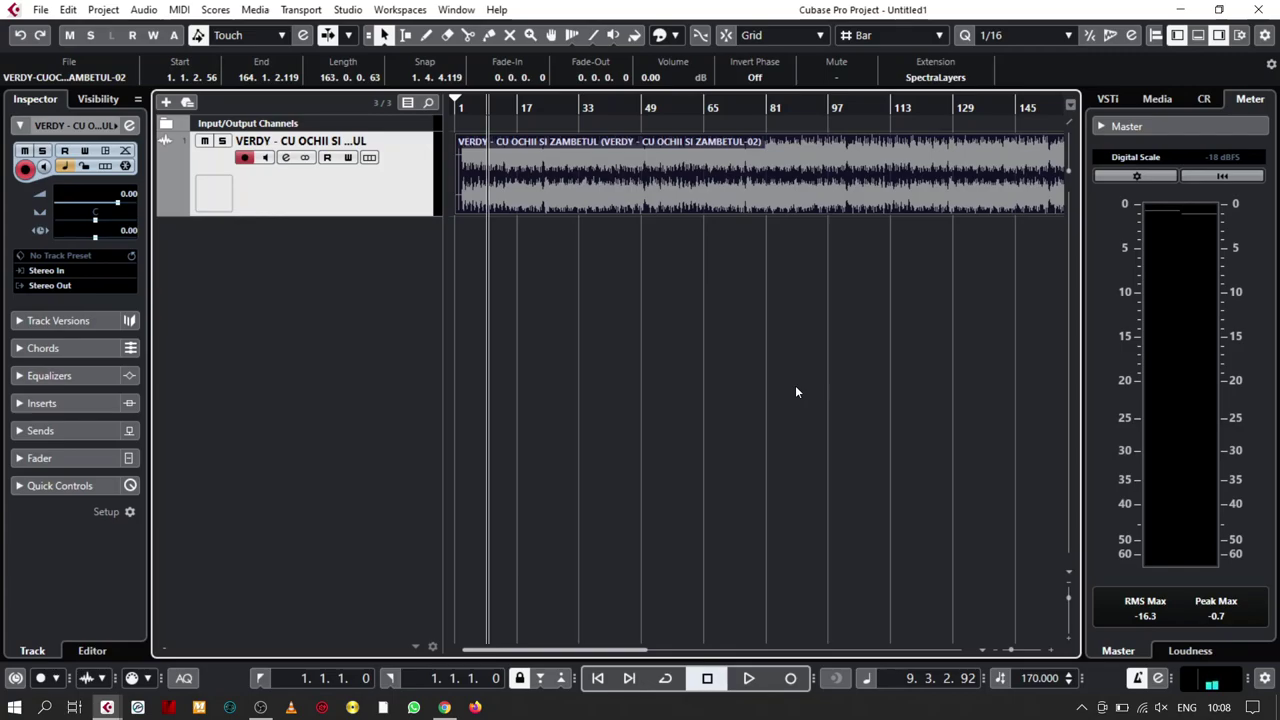
key(space)
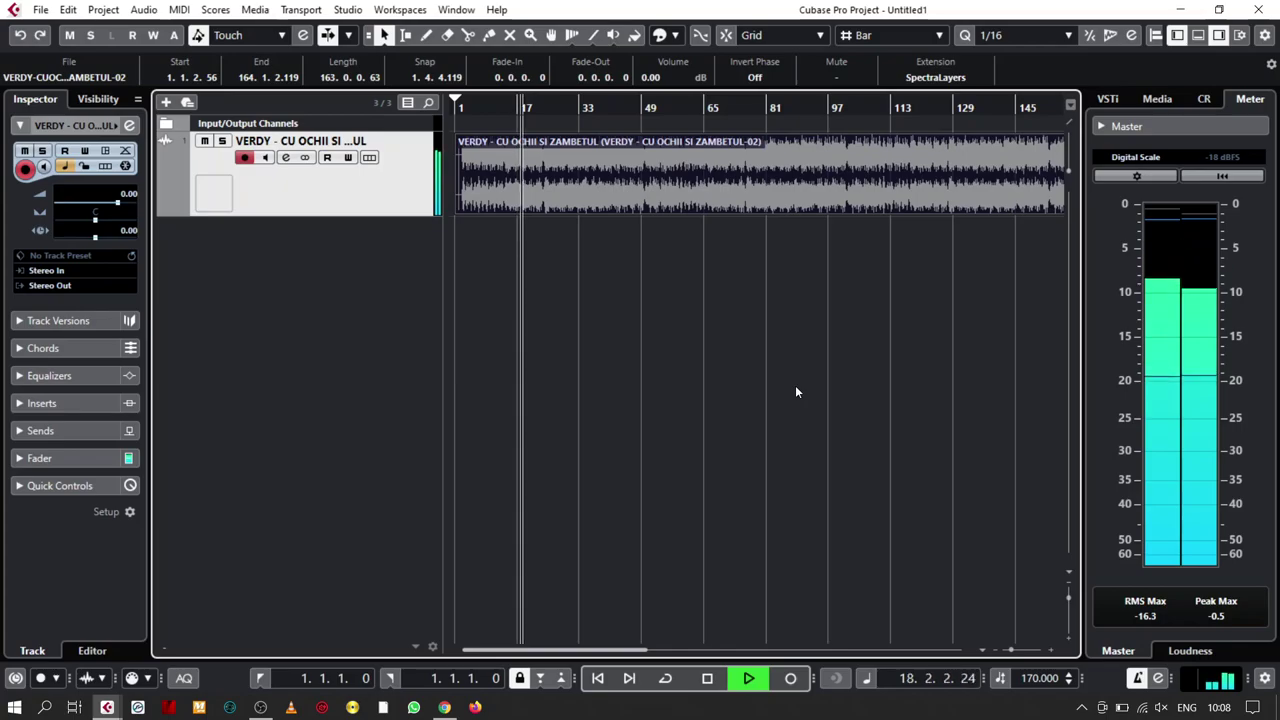
key(space)
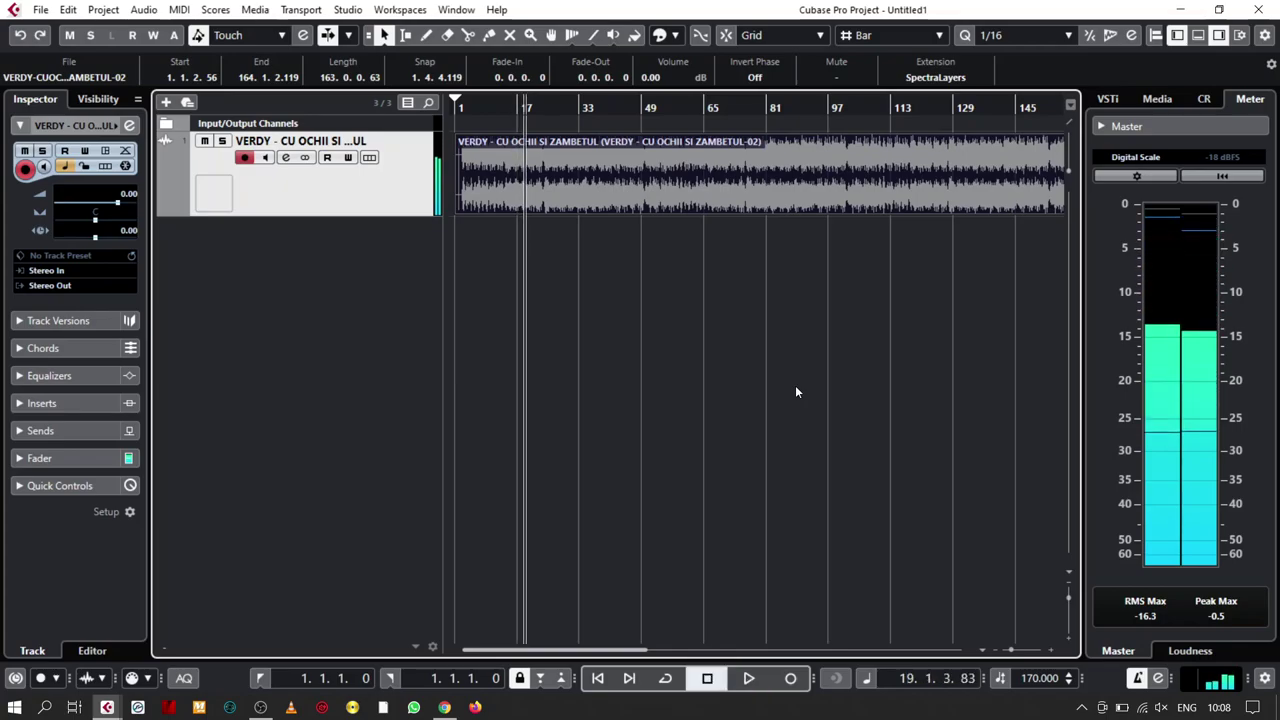
Set the locator range over the whole song, from 1.1.1.0 to 164.2.4.100.
key(g)
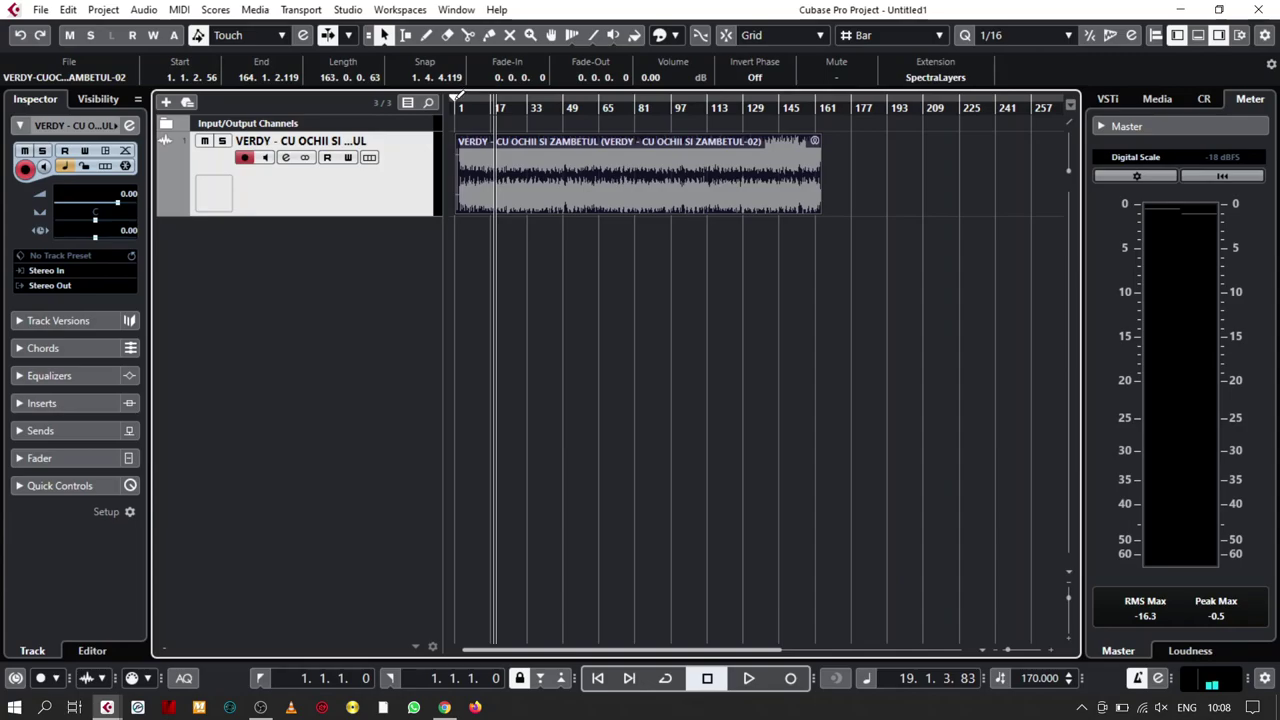
drag(455, 97, 822, 126)
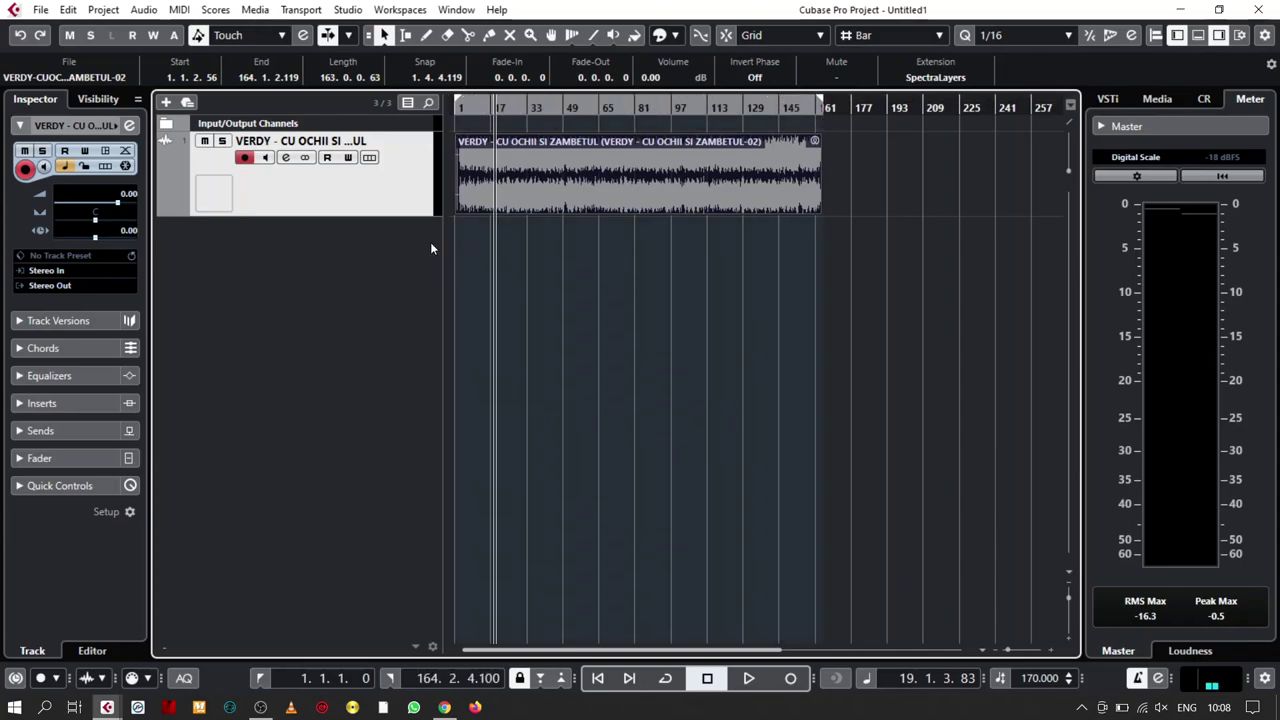
Add three mono audio tracks named VOCE, with Mono In 1 from the microphone array as input and Stereo Out as output.
right_click(241, 292)
click(303, 264)
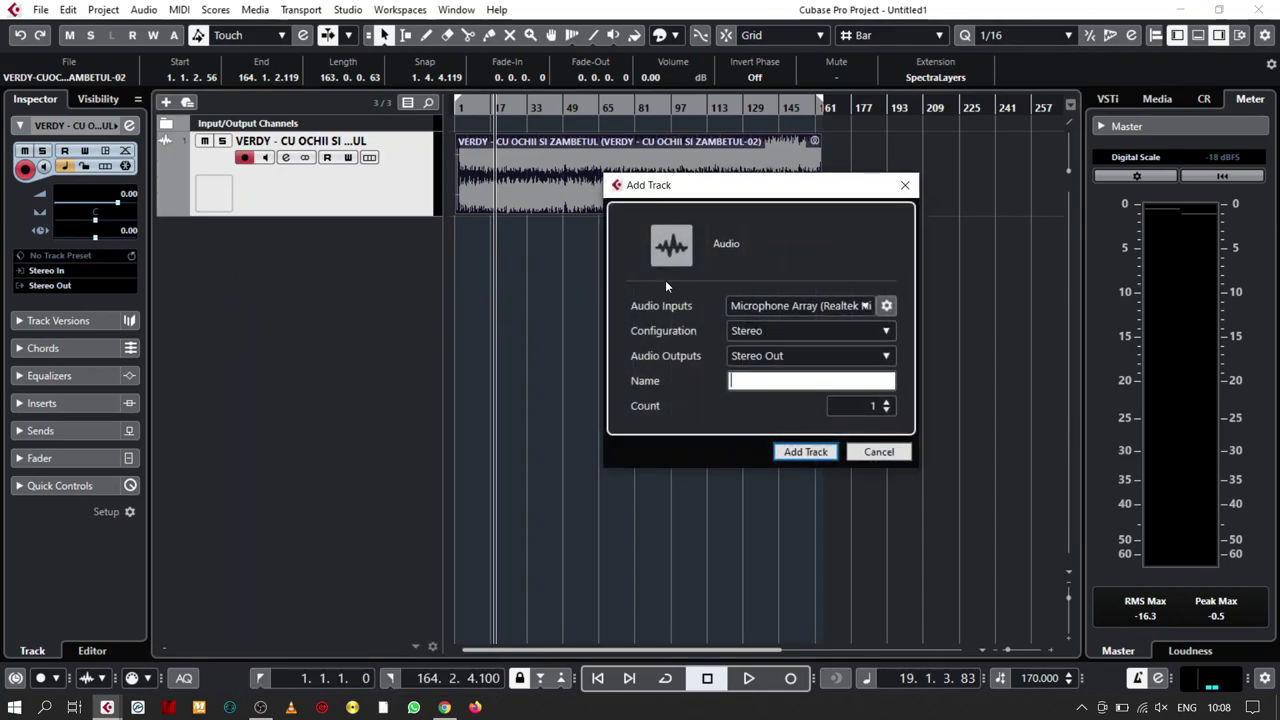
click(775, 310)
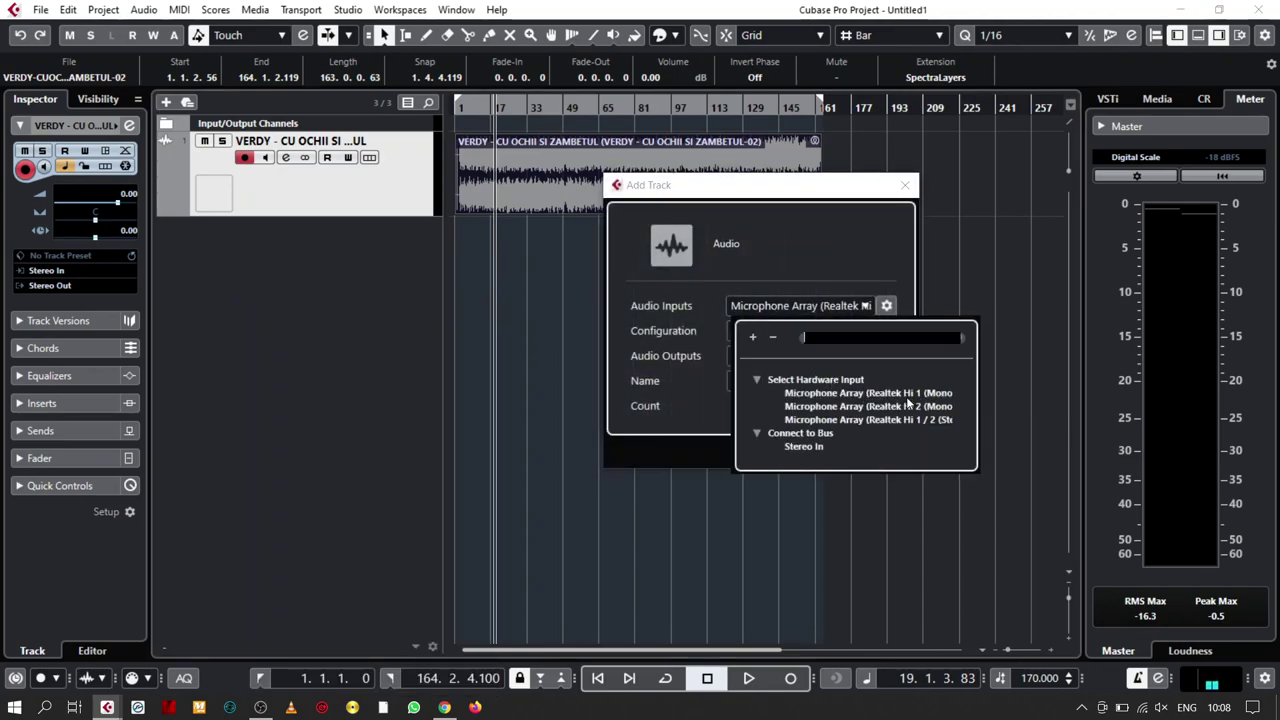
click(906, 399)
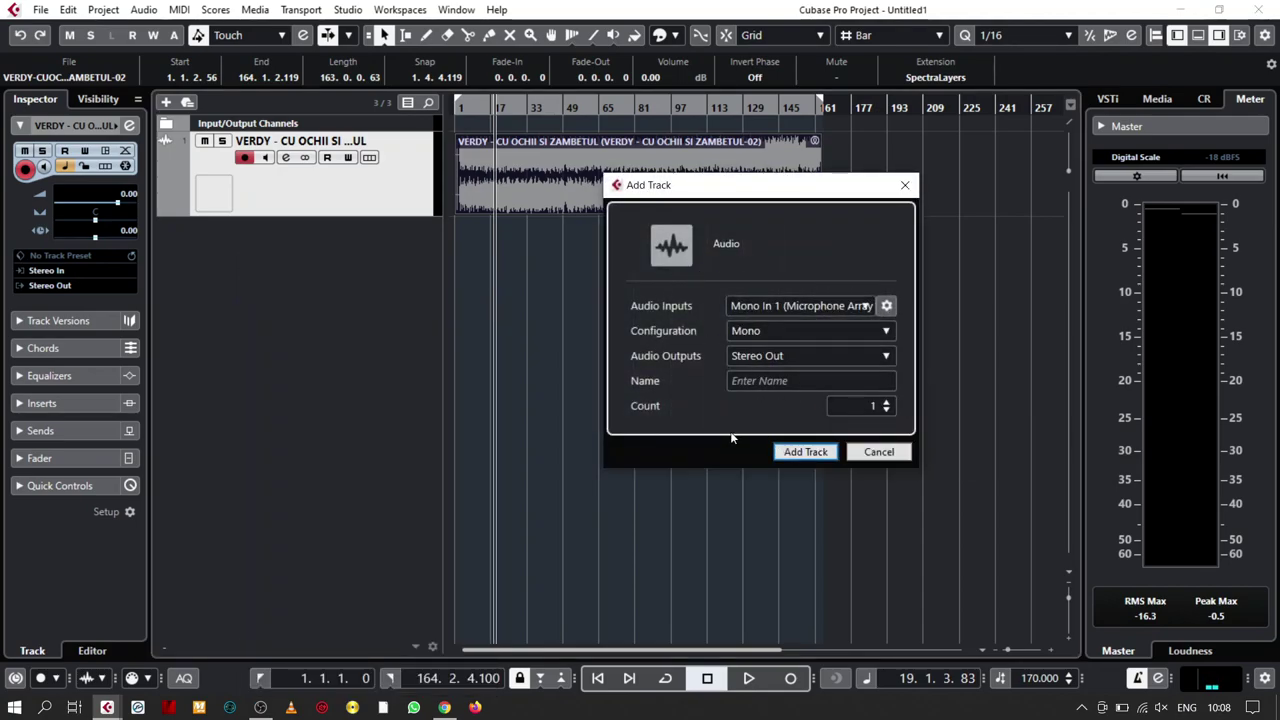
click(765, 380)
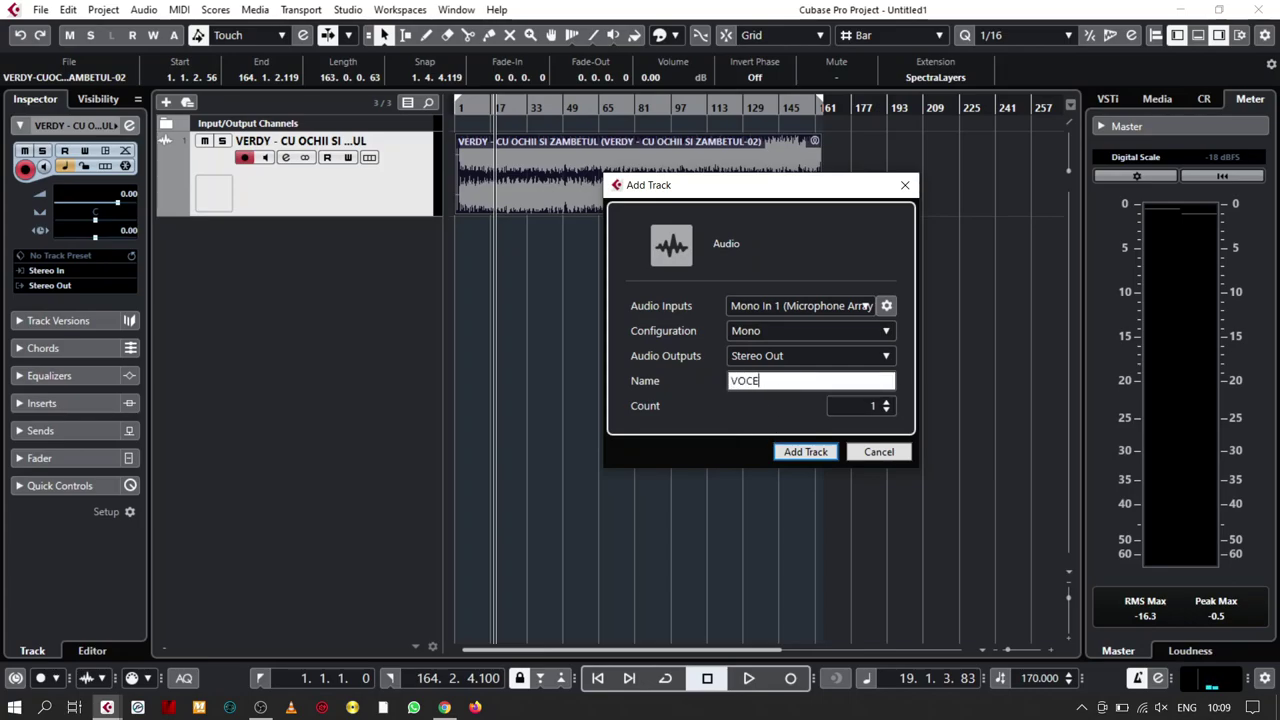
click(874, 408)
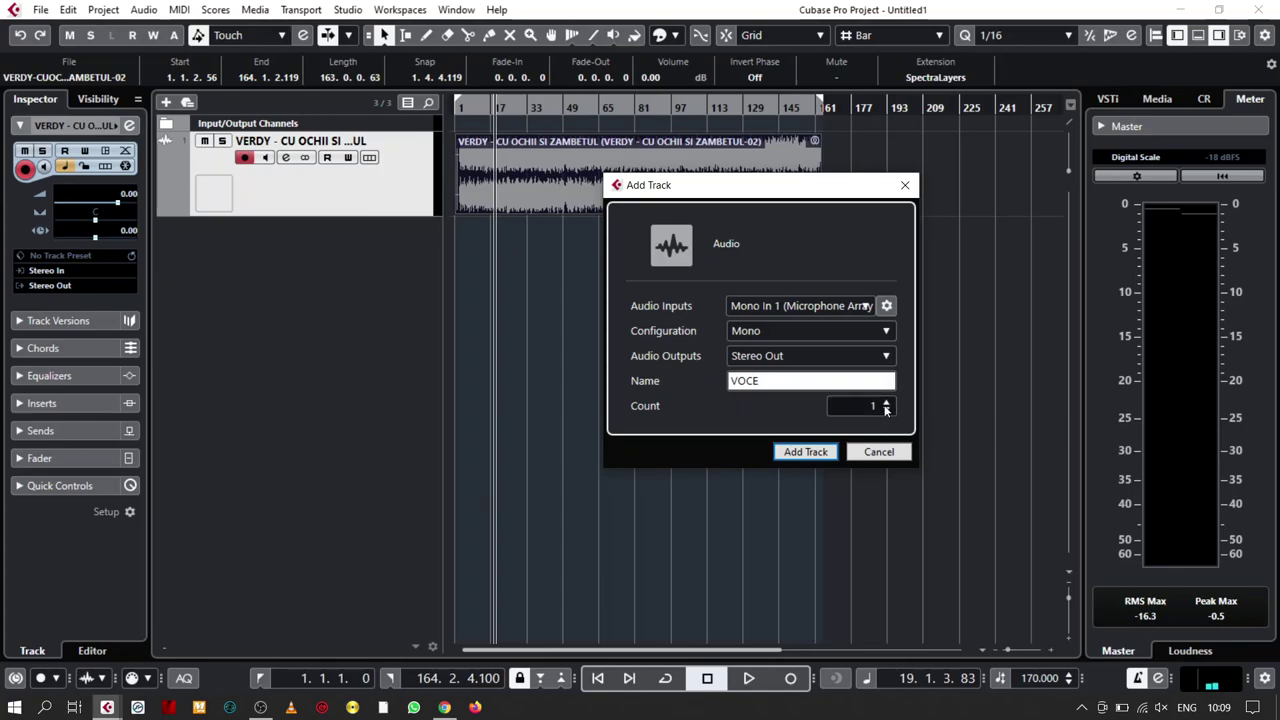
click(885, 408)
click(885, 408)
click(805, 451)
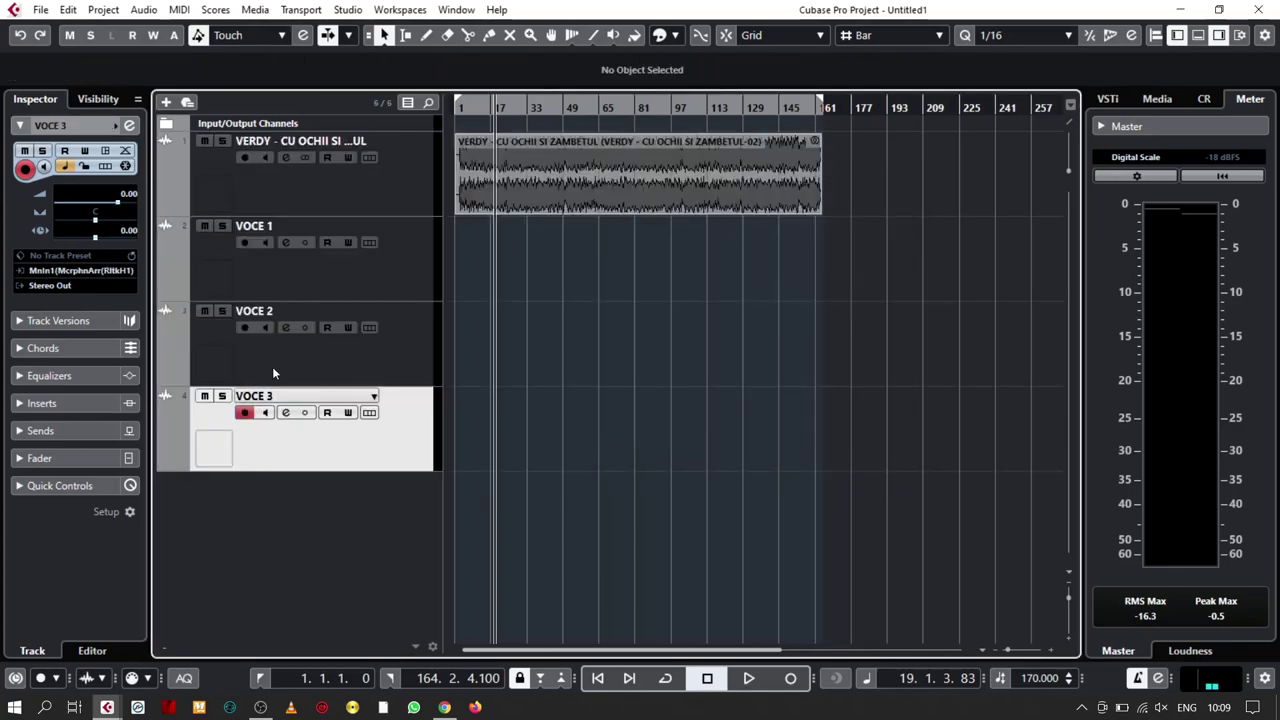
Rename the VOCE 3 track as MONITOR and test its input monitoring by switching it on and off.
double_click(254, 397)
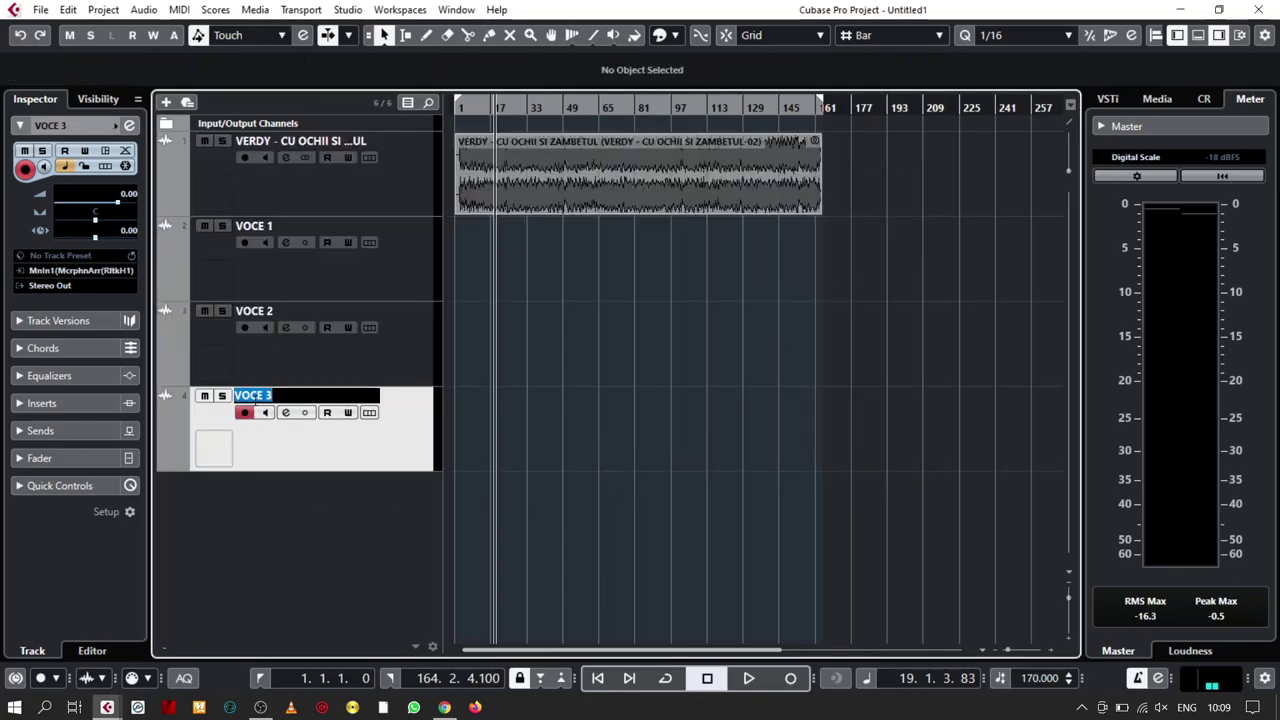
text(MONITOR)
key(Return)
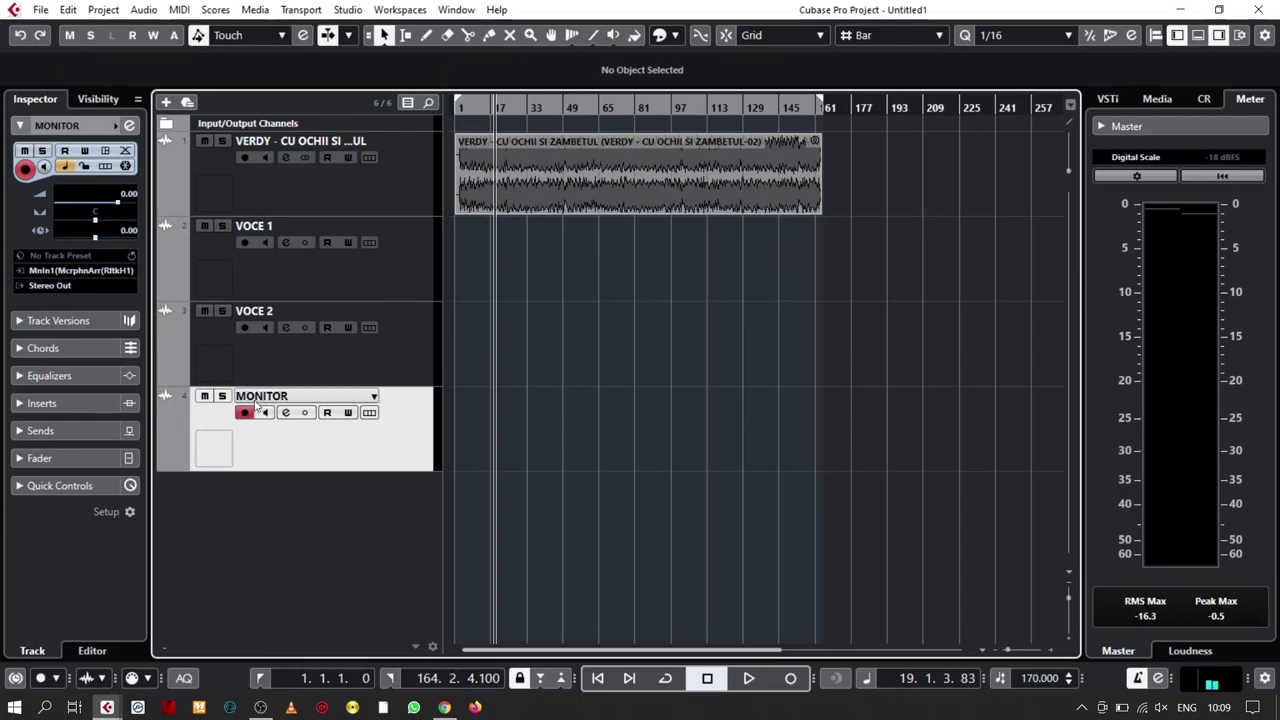
click(266, 413)
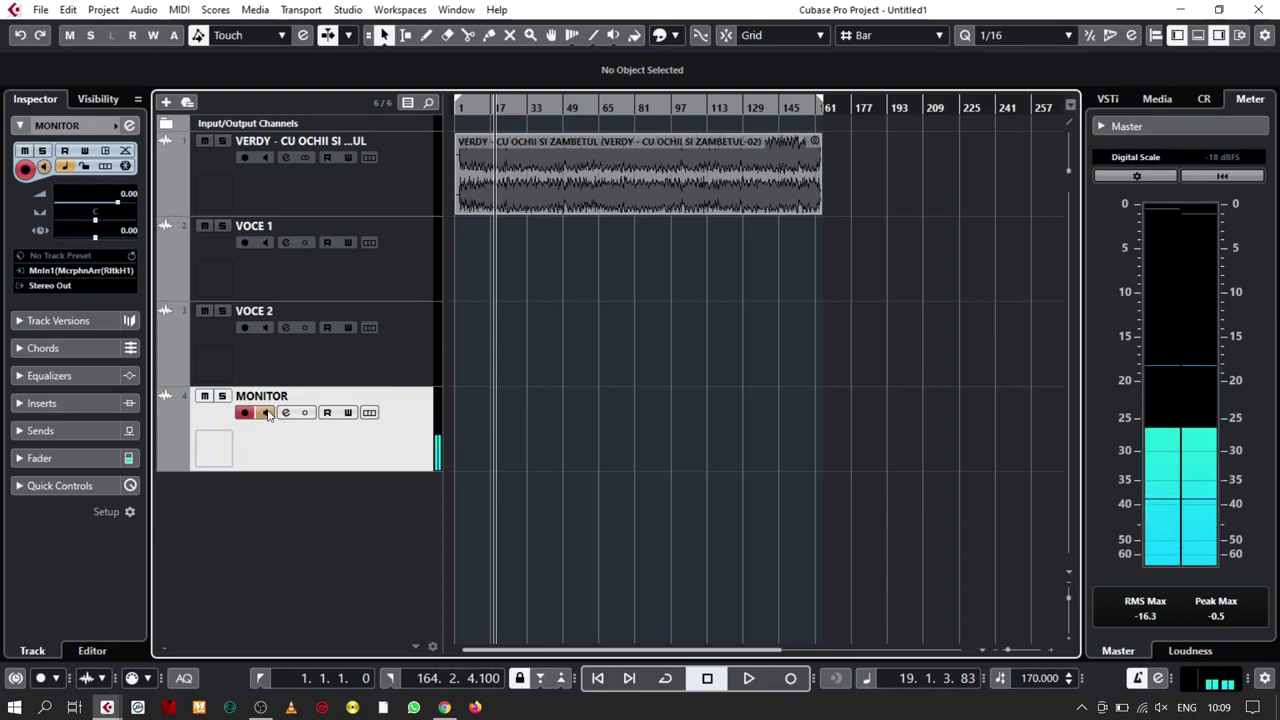
click(266, 413)
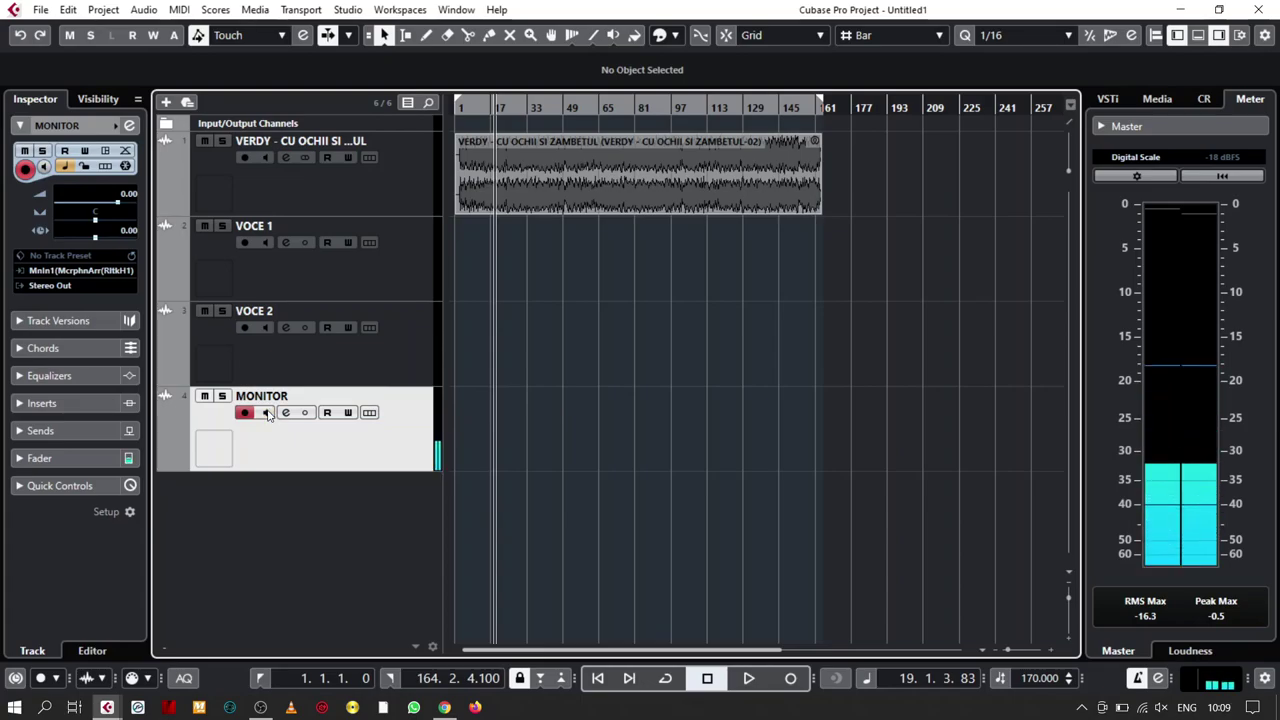
Rename the VOCE 2 track as TERTA.
double_click(270, 312)
text(TERTA)
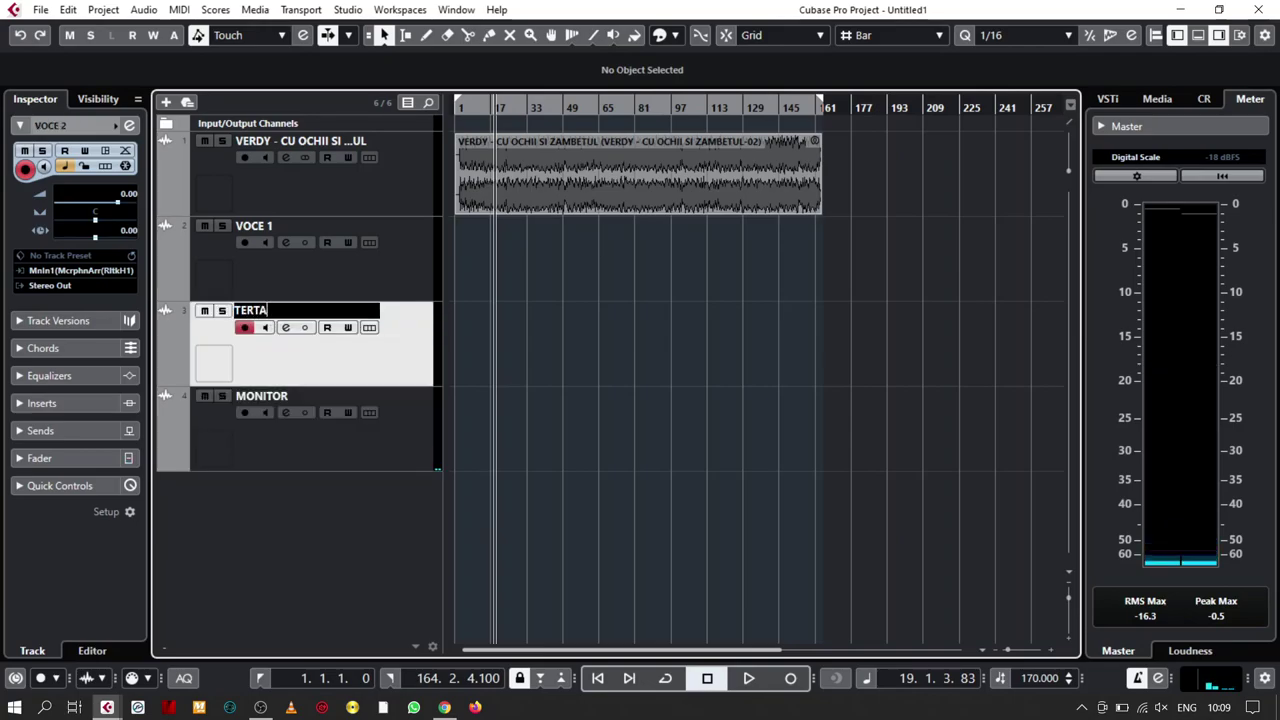
key(Return)
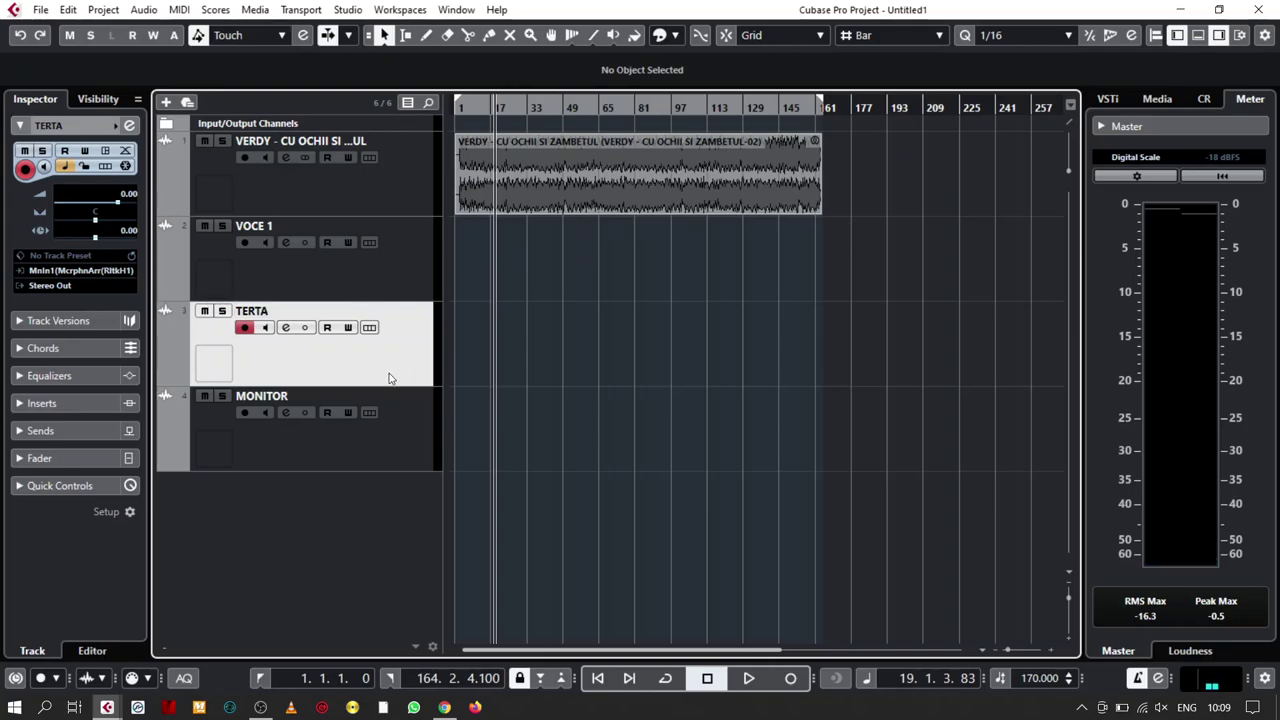
Add a stereo effect track named DY with StereoDelay, output to Stereo Out and created inside a folder.
key(F3)
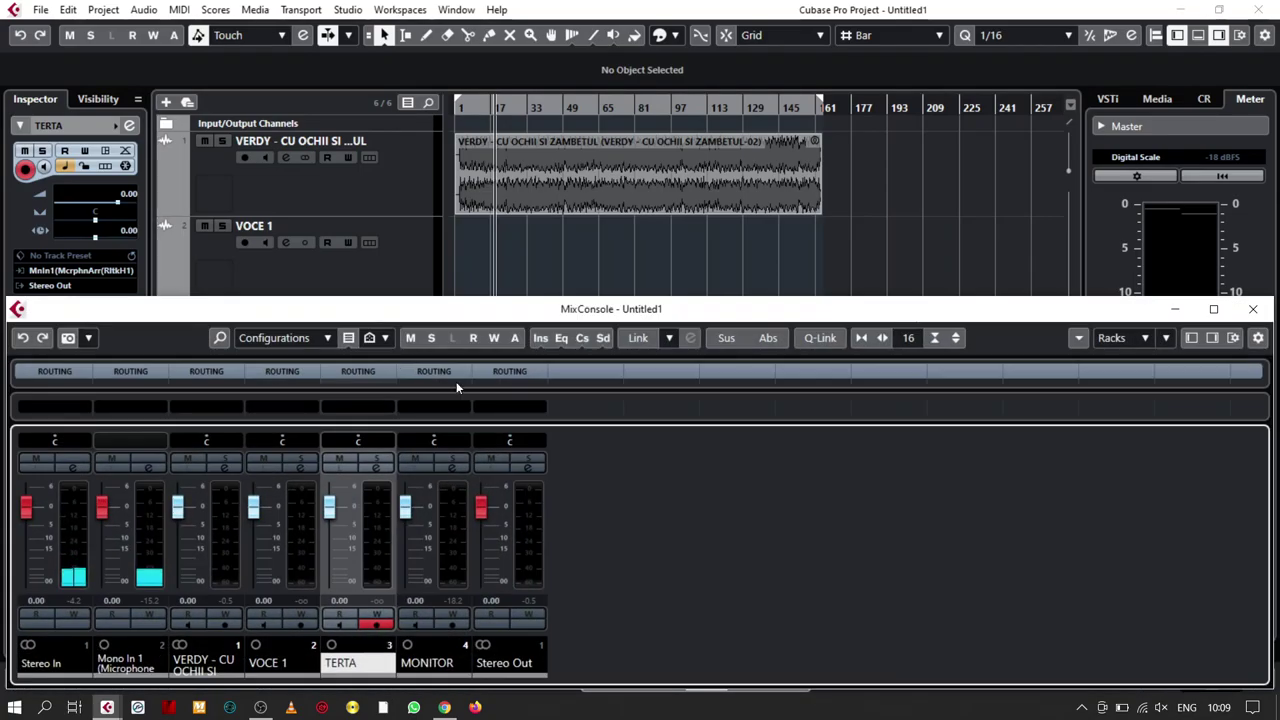
right_click(603, 537)
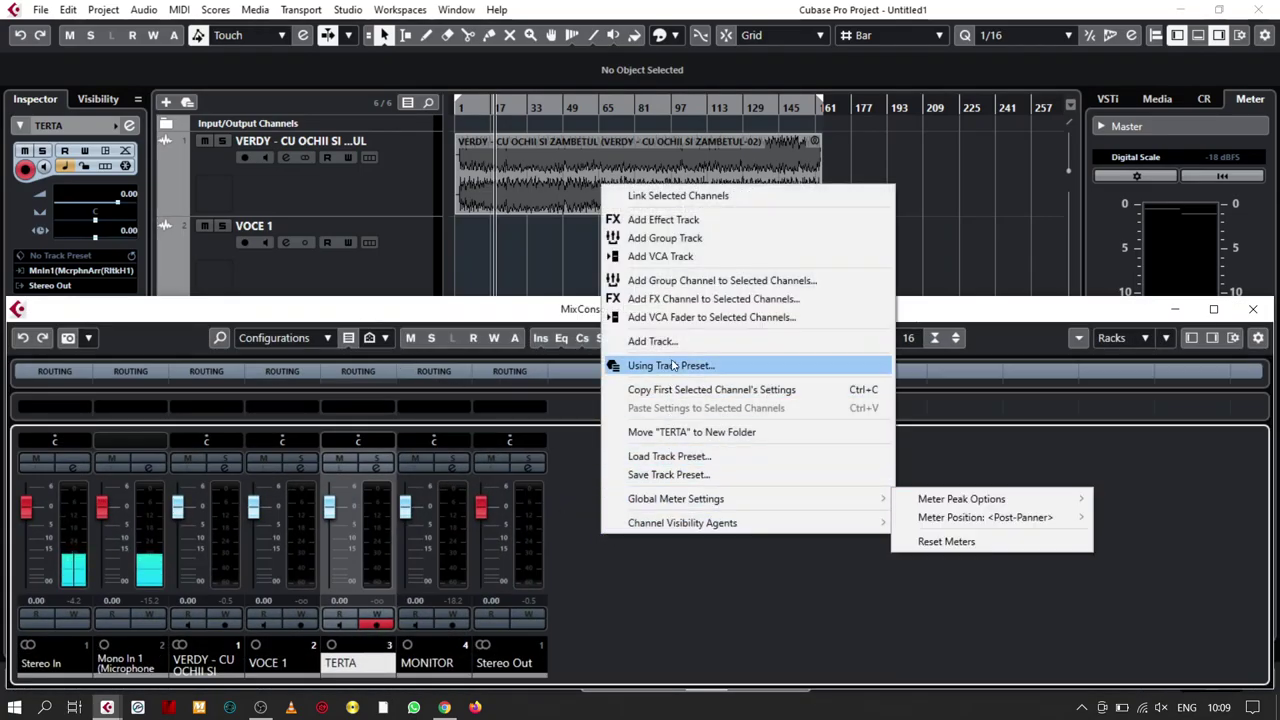
click(691, 220)
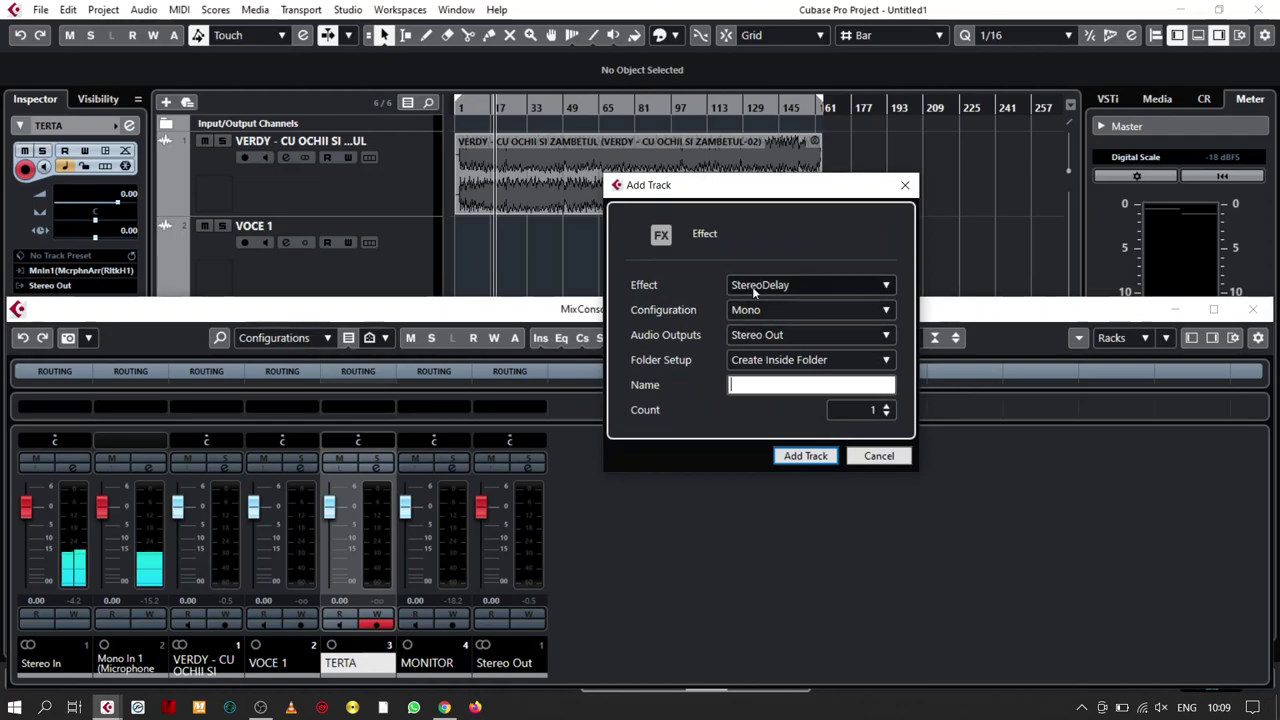
click(748, 315)
click(773, 350)
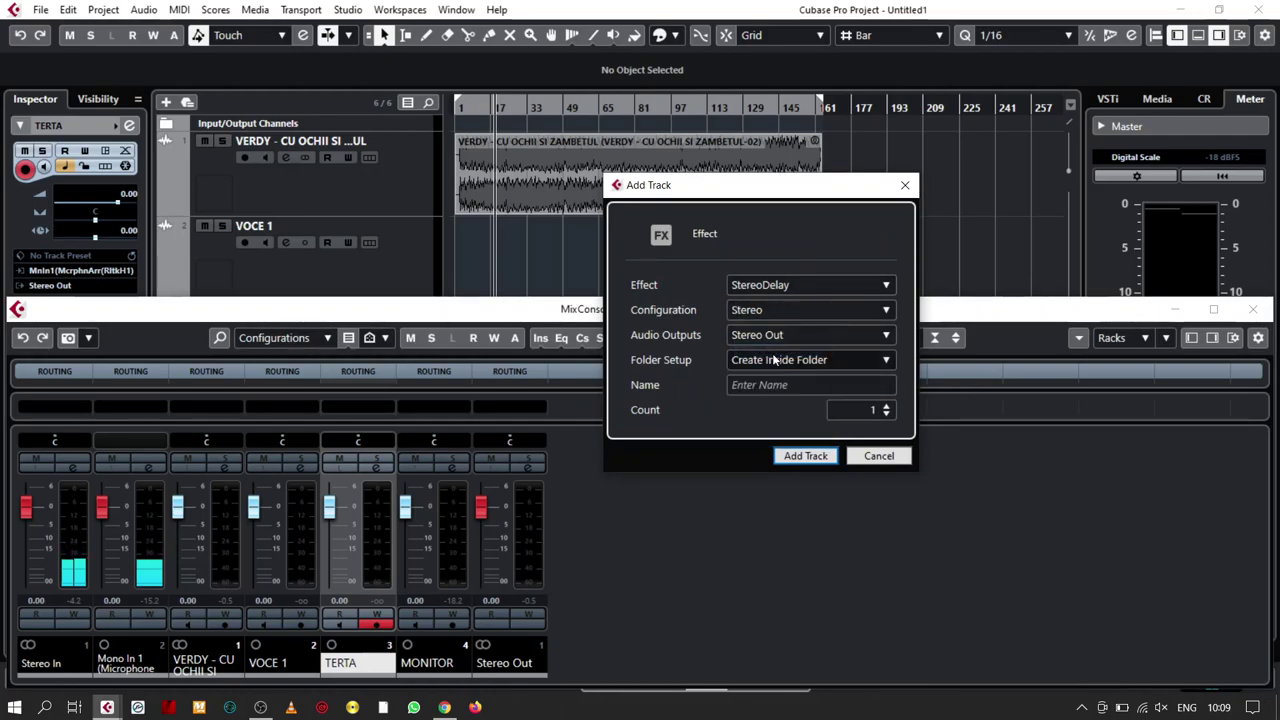
click(763, 386)
text(DY)
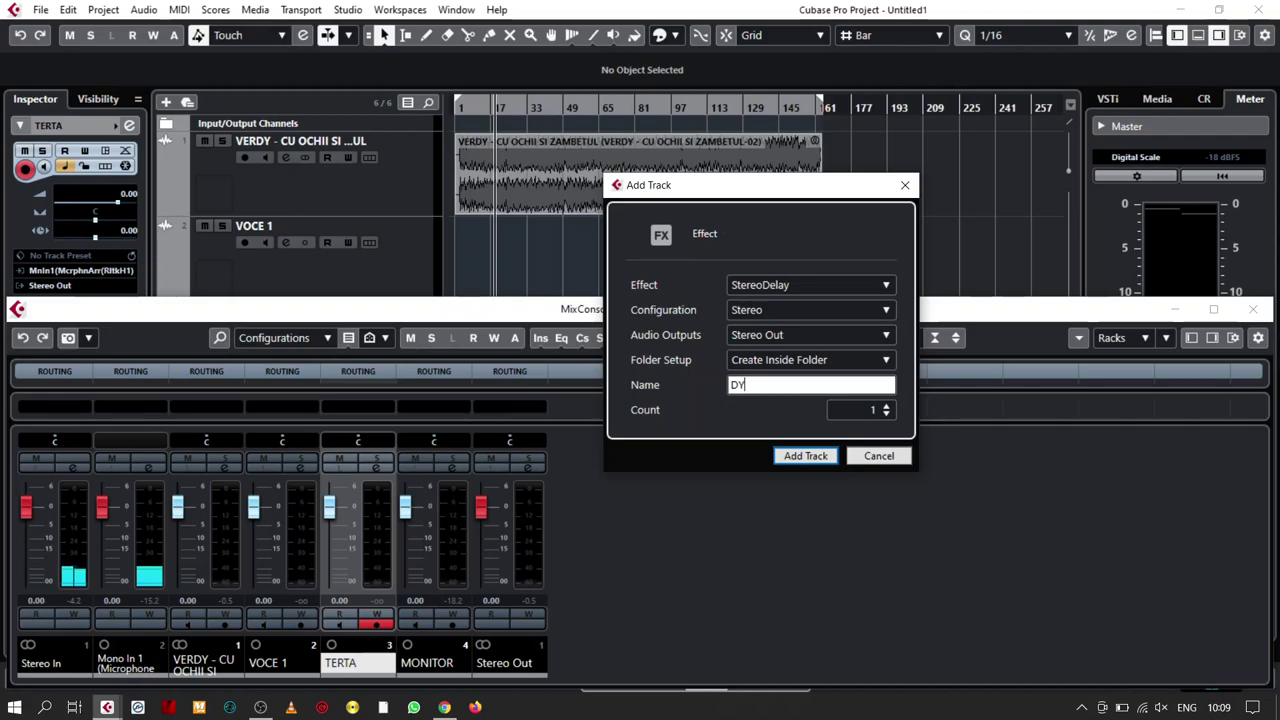
key(Return)
Set the DY track's StereoDelay times to 1/2 for Delay 1 and 1/4 for Delay 2.
click(525, 310)
click(540, 351)
click(755, 310)
click(799, 368)
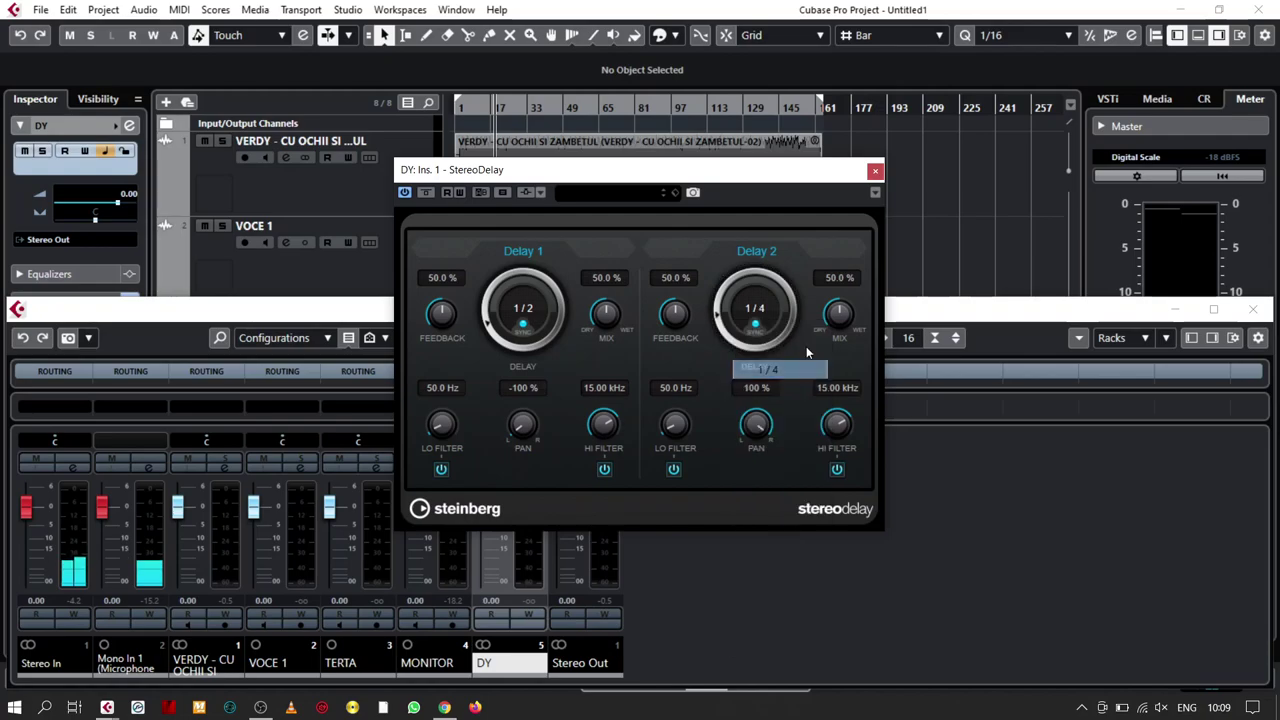
click(875, 170)
Add a stereo effect track named RV with the RVerb Stereo effect and Stereo Out as output.
right_click(656, 560)
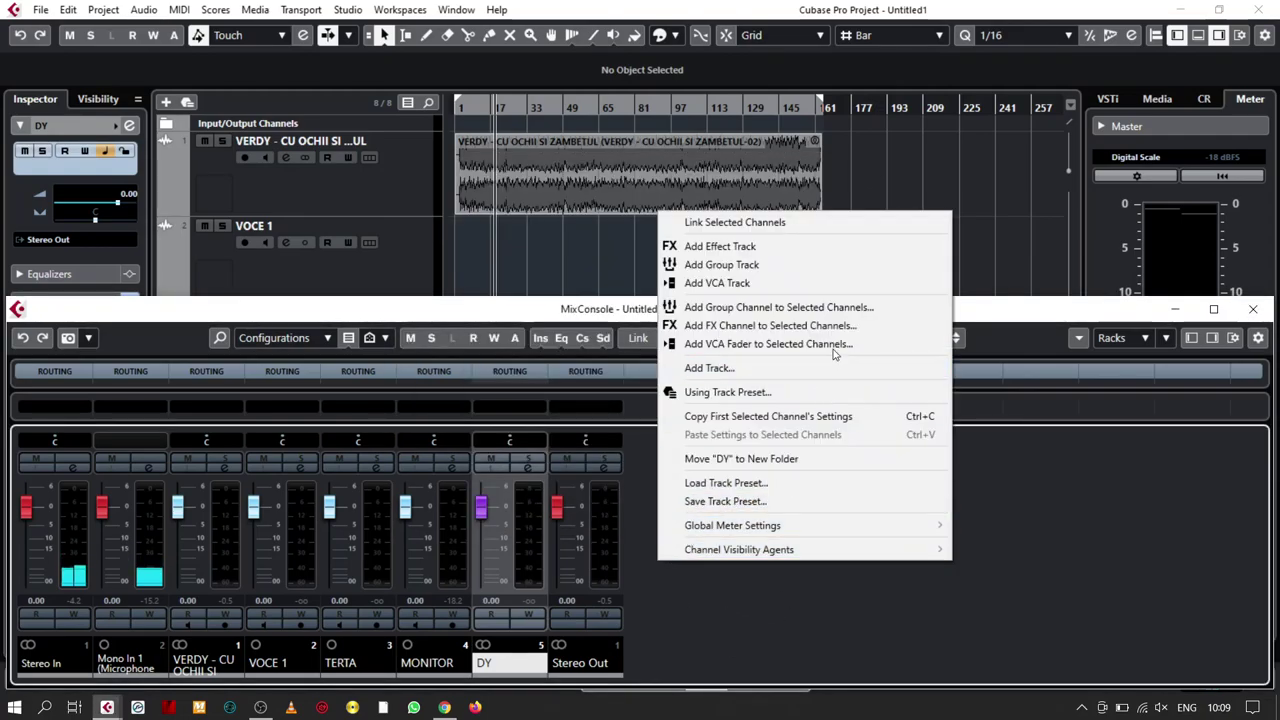
click(774, 246)
click(812, 284)
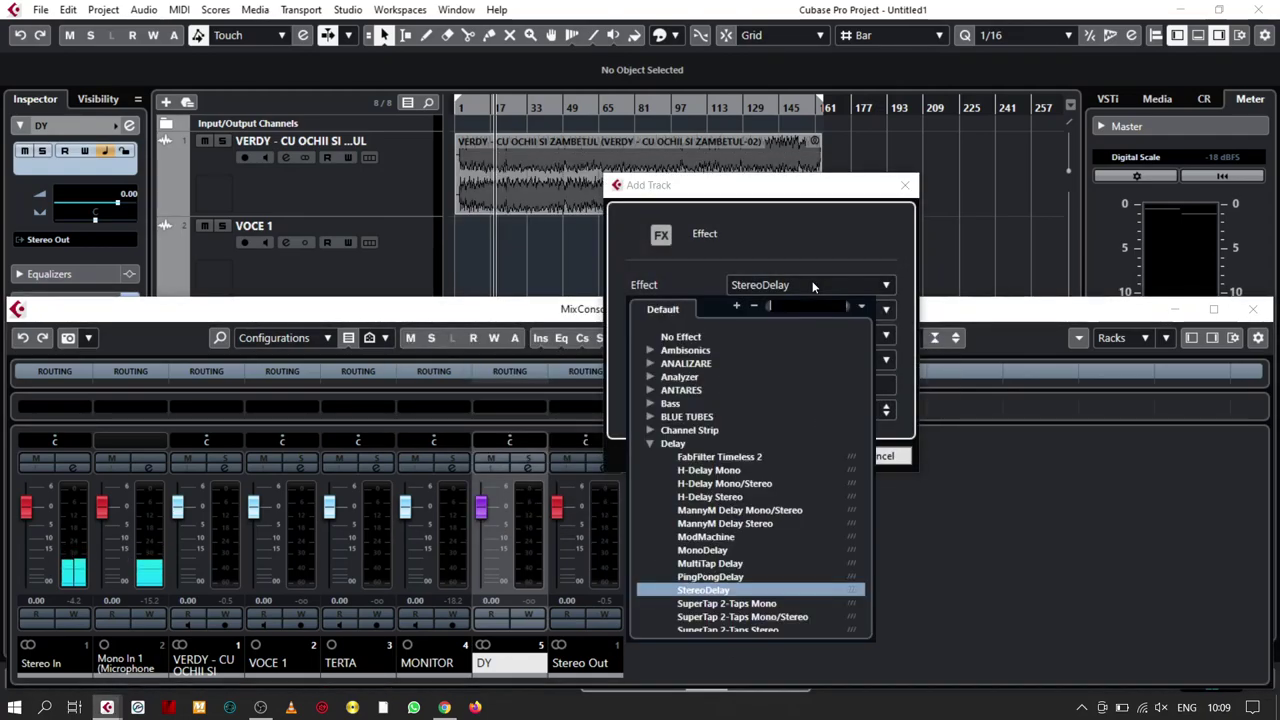
text(RVER)
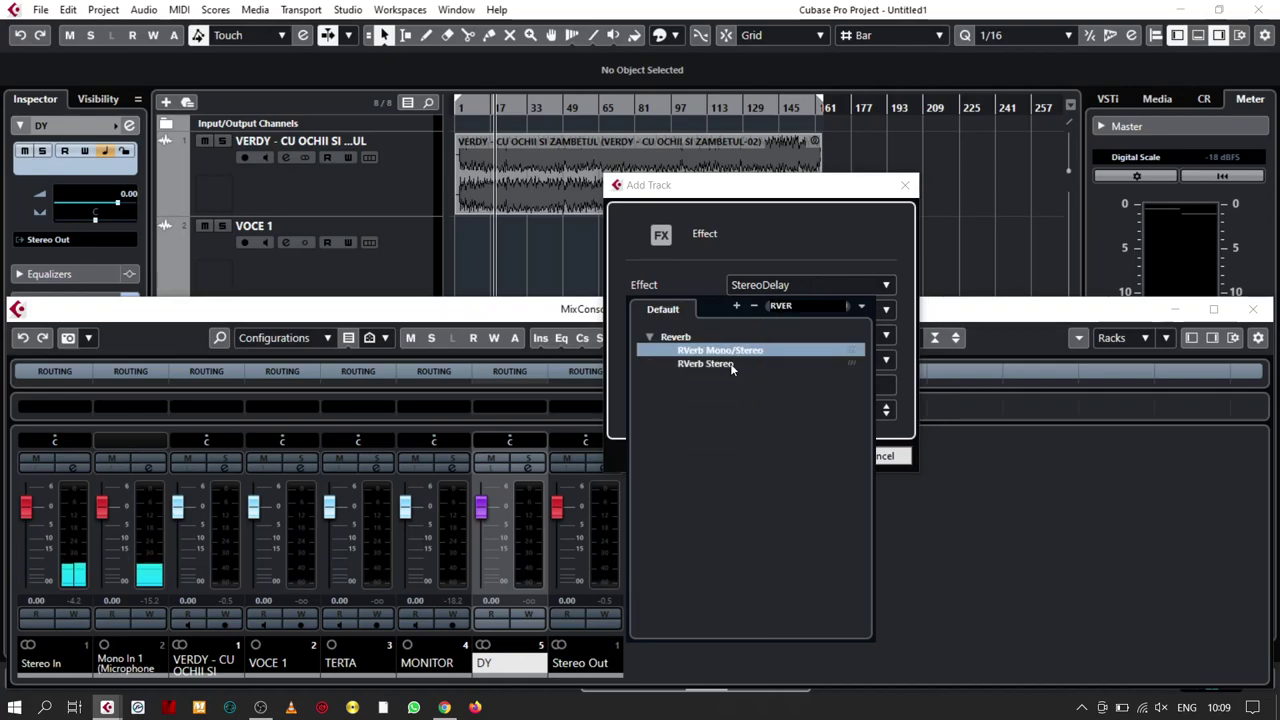
click(730, 364)
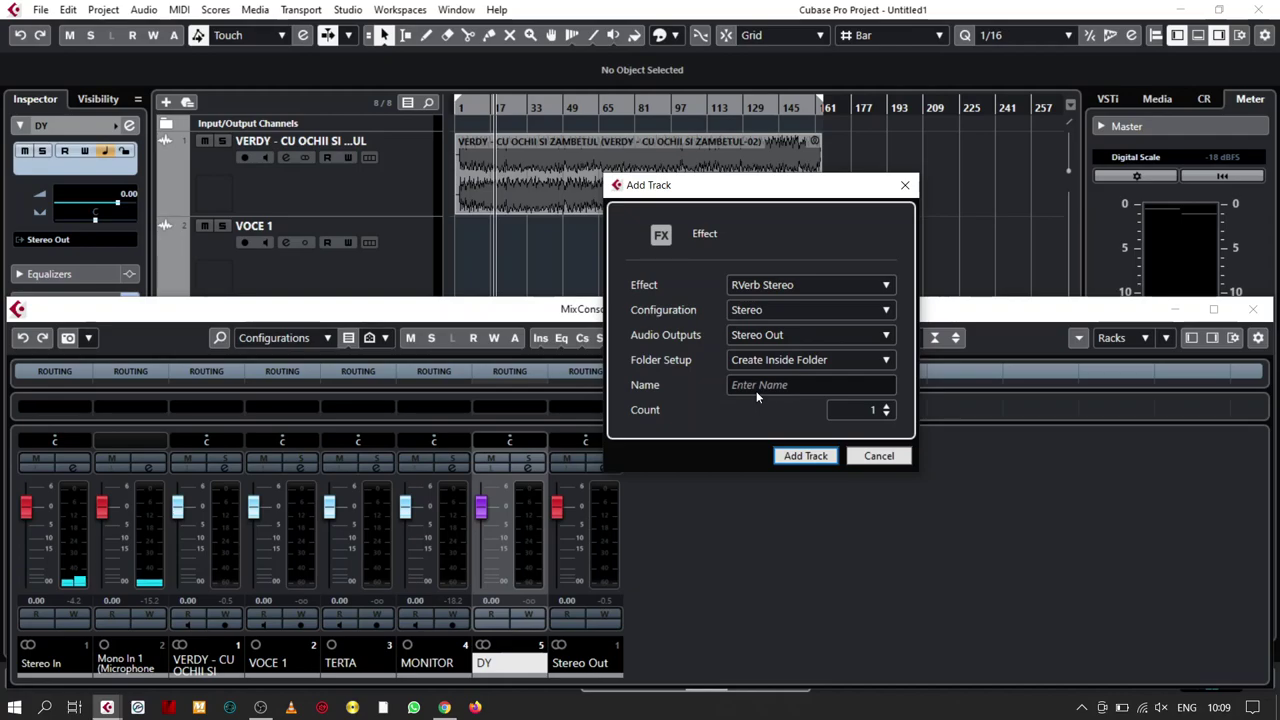
click(753, 387)
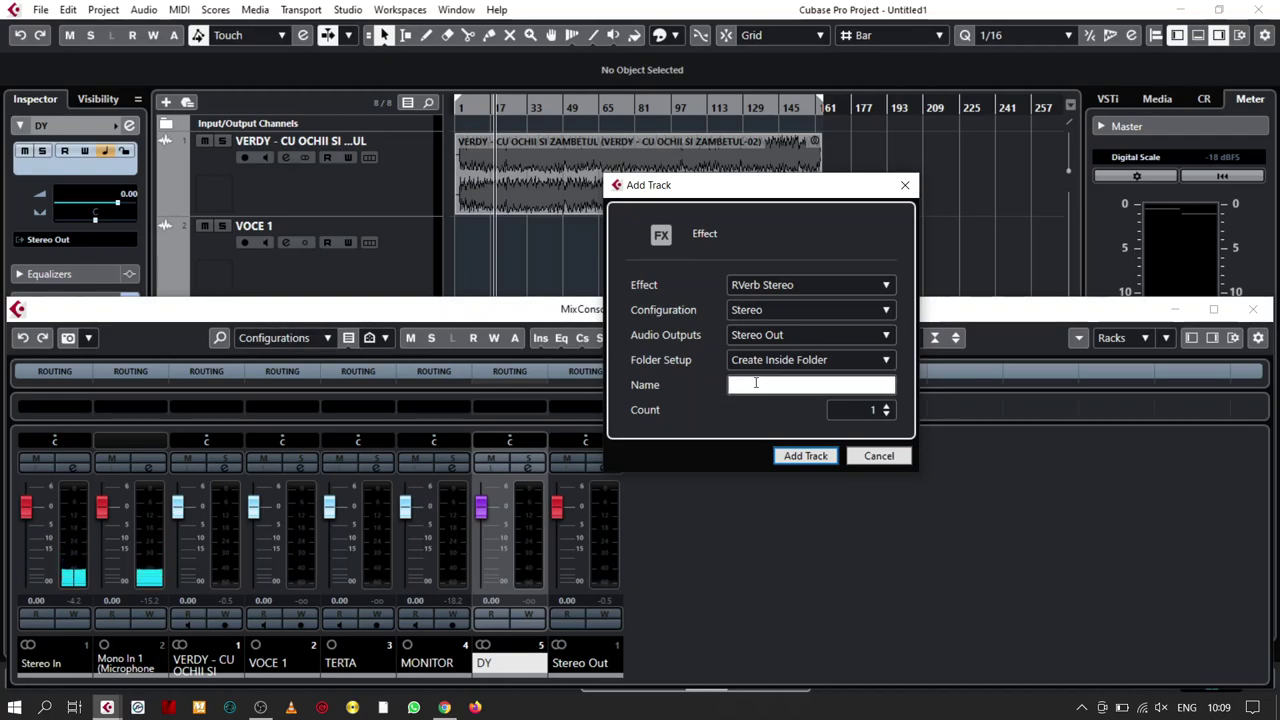
text(Rv)
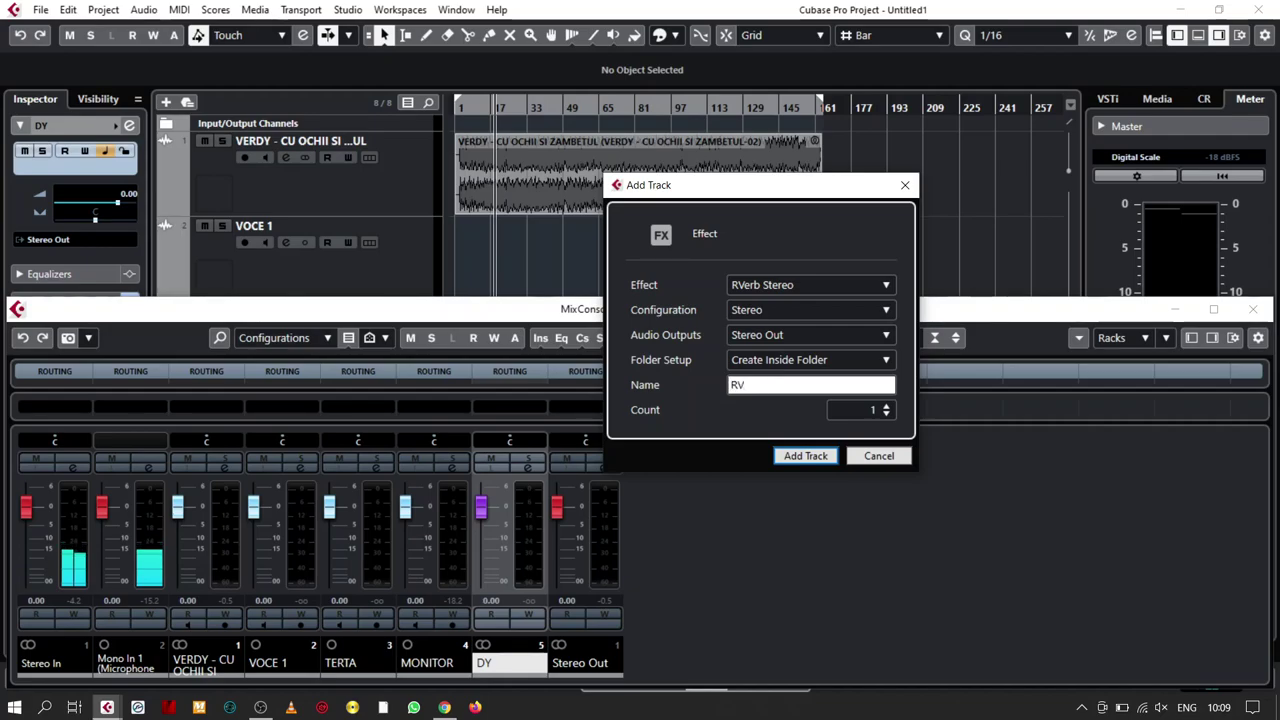
key(Return)
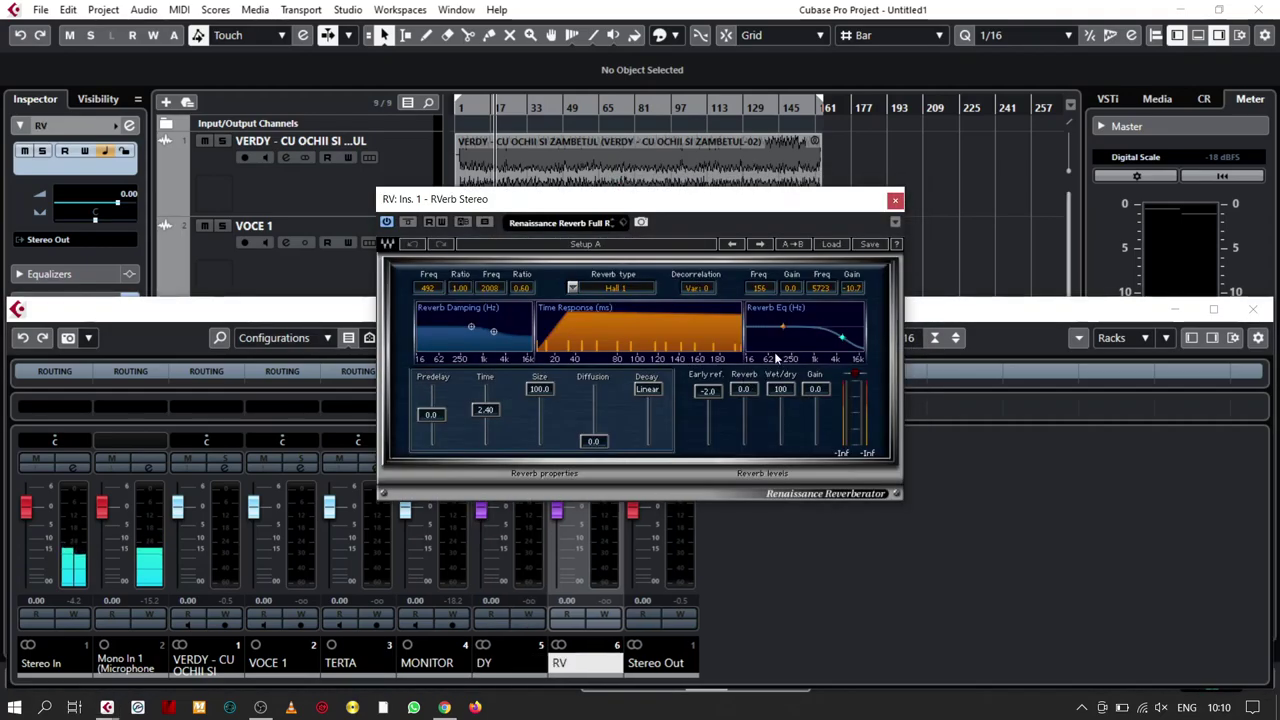
Set the RVerb reverb EQ to 0.0 gain at 6309 Hz for the high band and -10.6 at 195 Hz for the low band.
drag(842, 337, 844, 327)
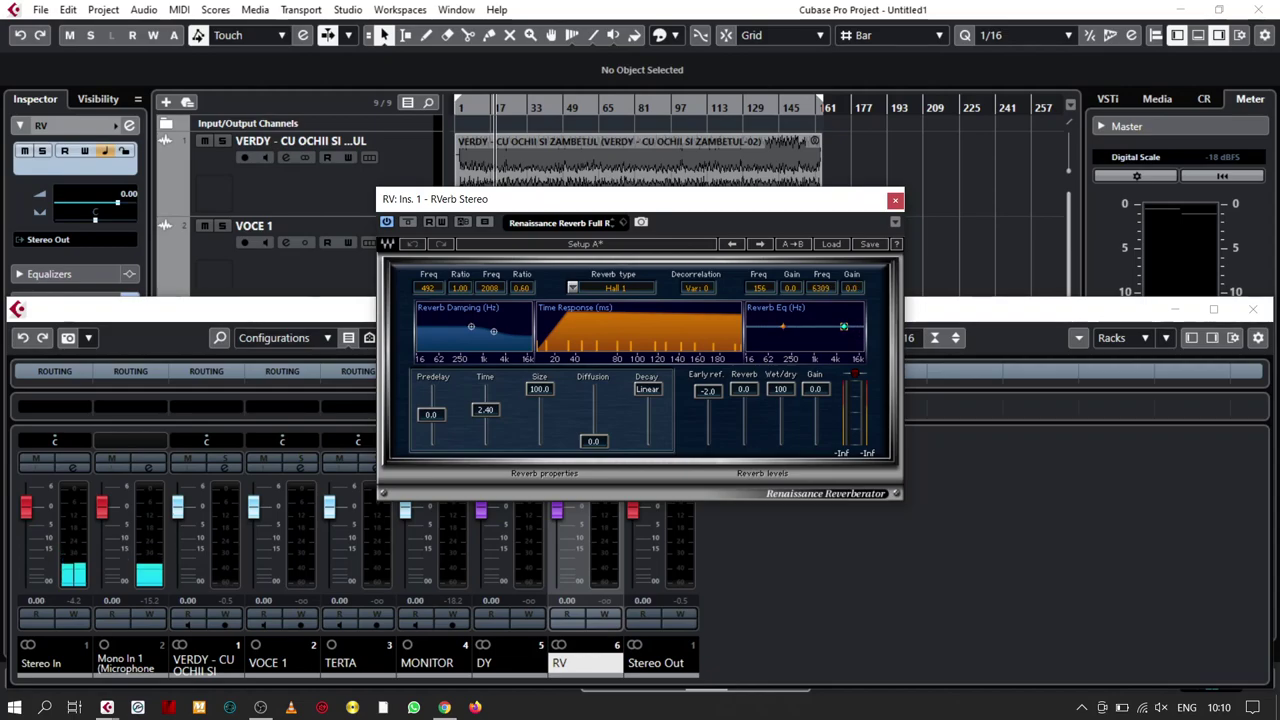
drag(785, 325, 787, 338)
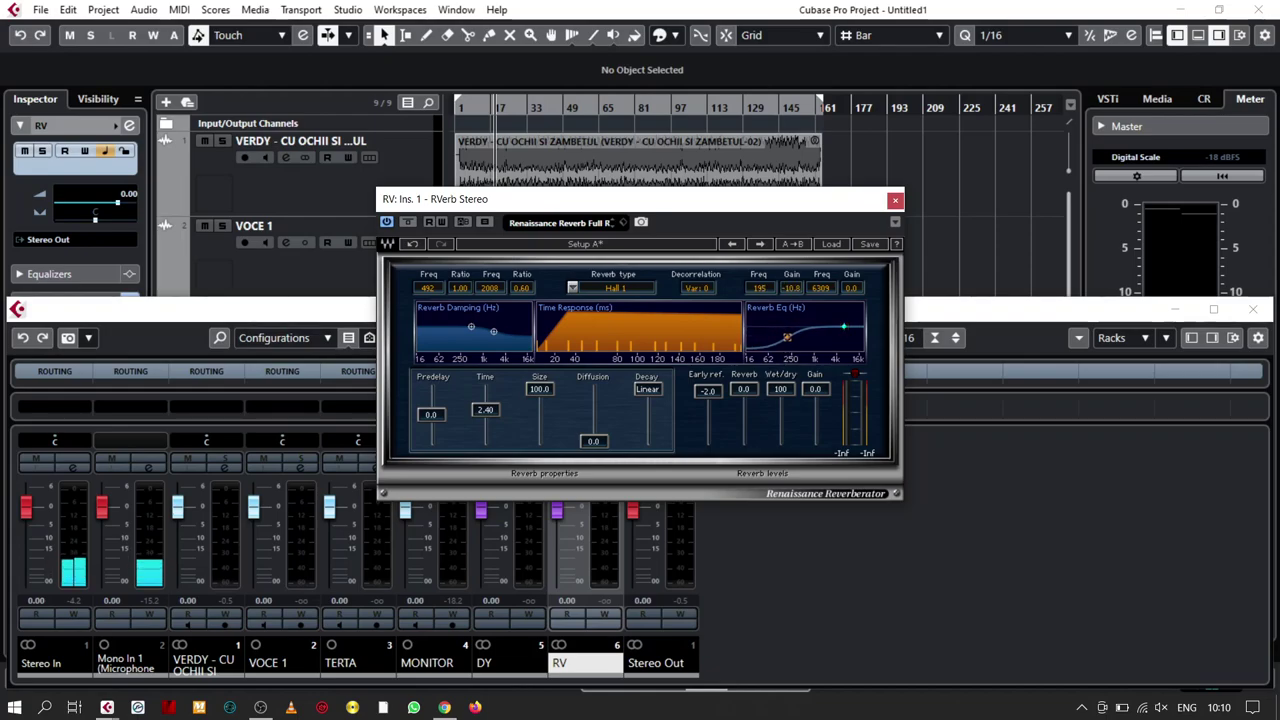
click(895, 199)
Add a stereo group track named VOCE GENERAL with Stereo Out as output, and leave the MixConsole.
right_click(752, 524)
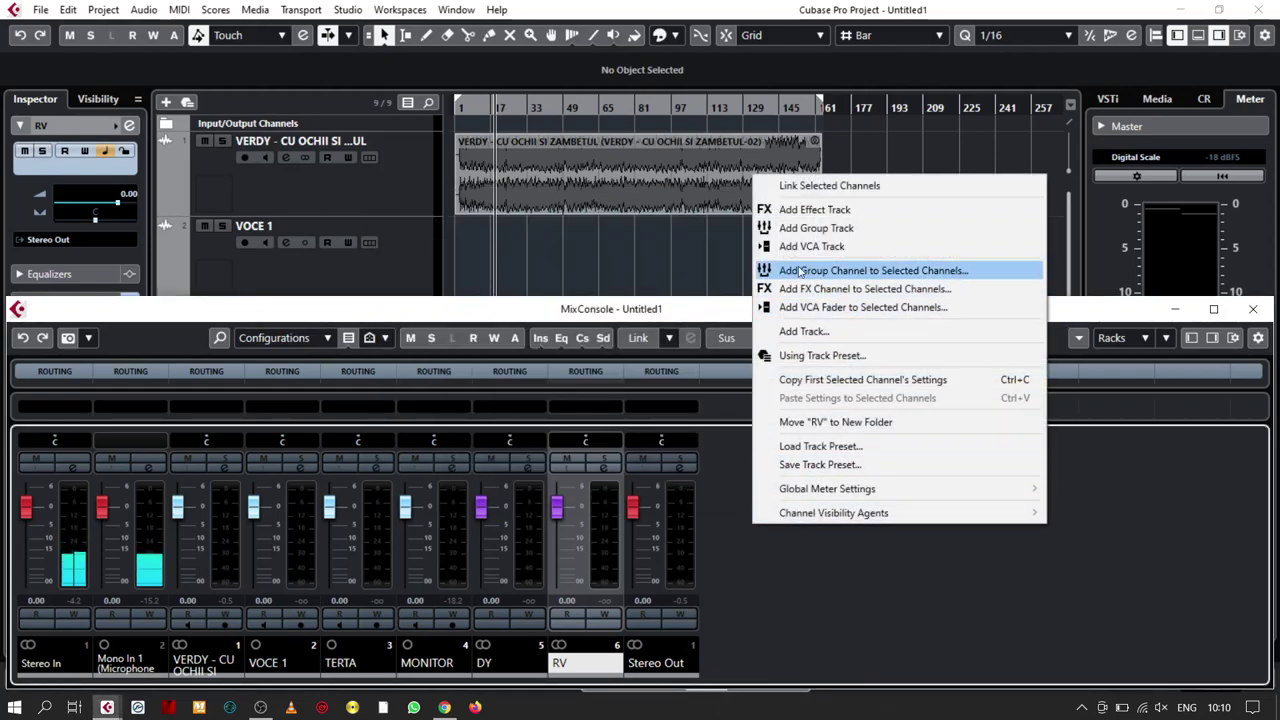
click(815, 228)
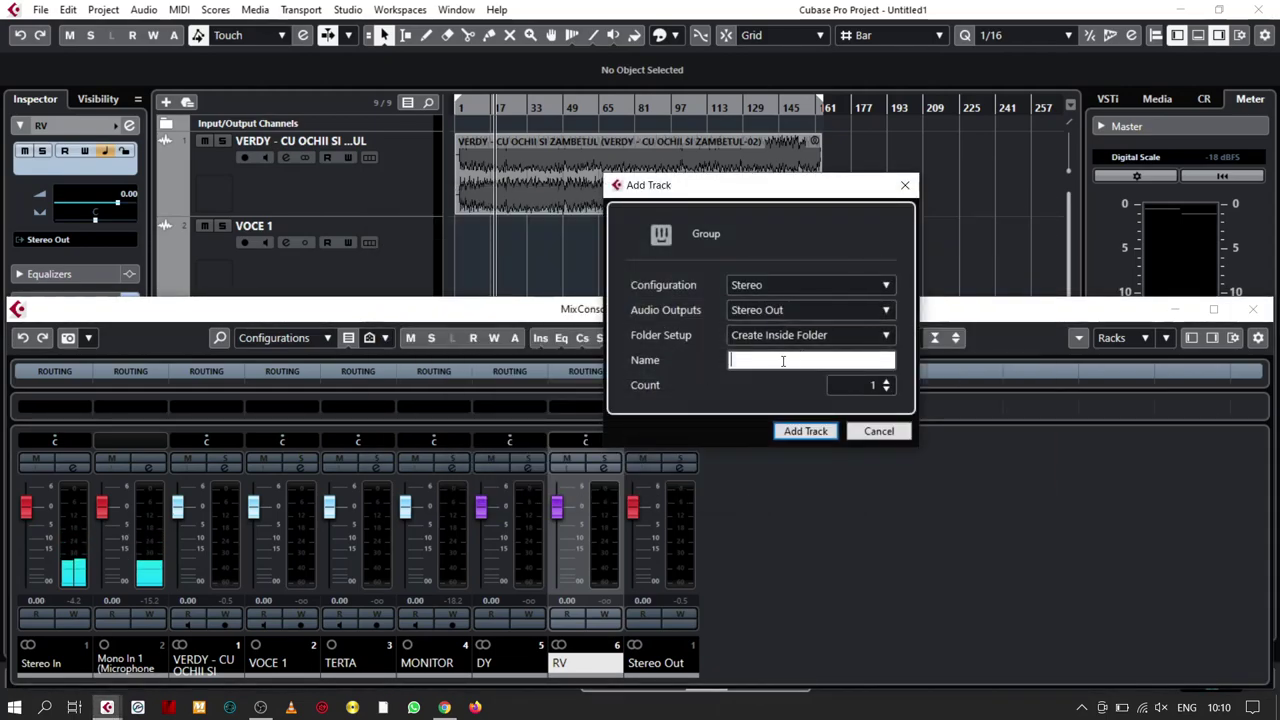
text(VOCE)
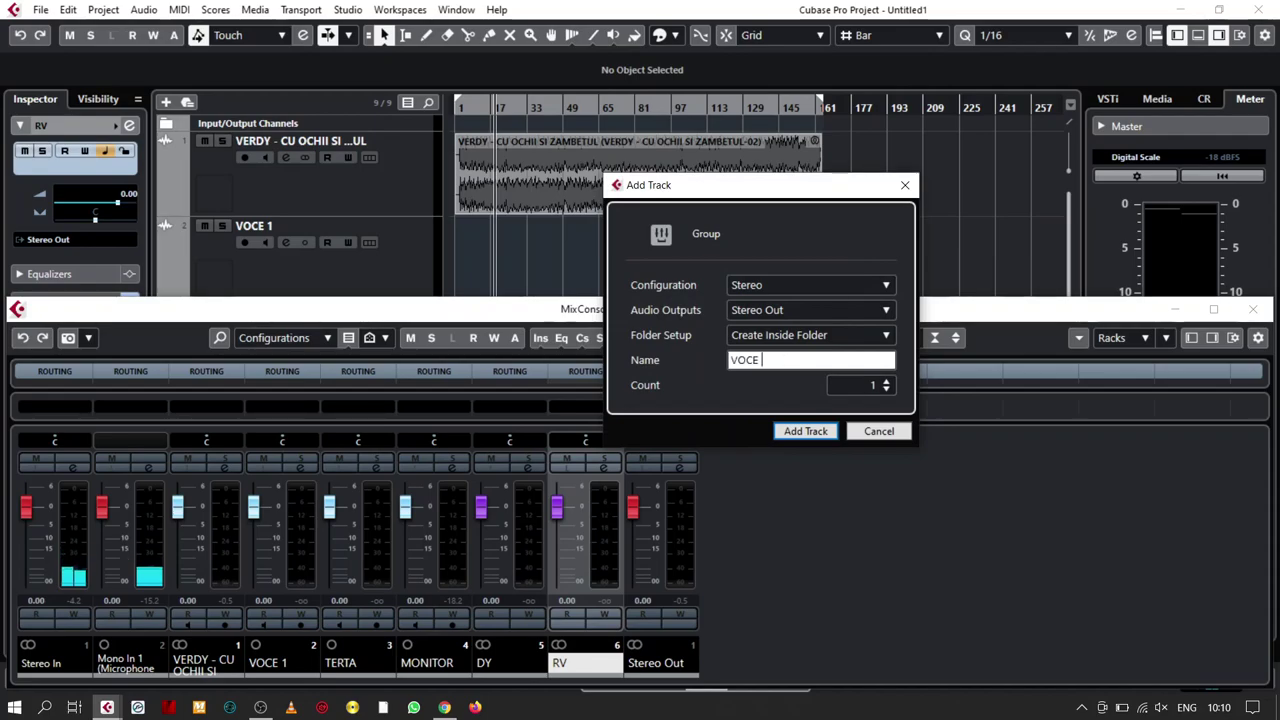
text( GENERA)
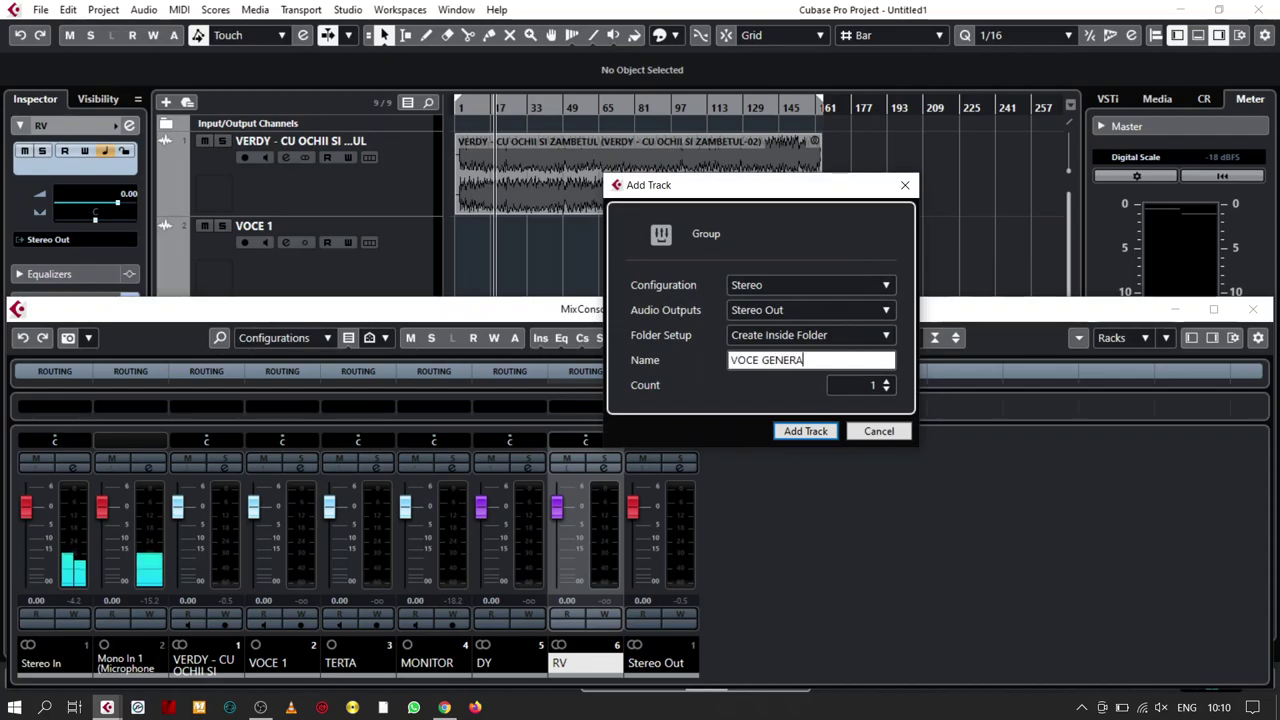
key(Return)
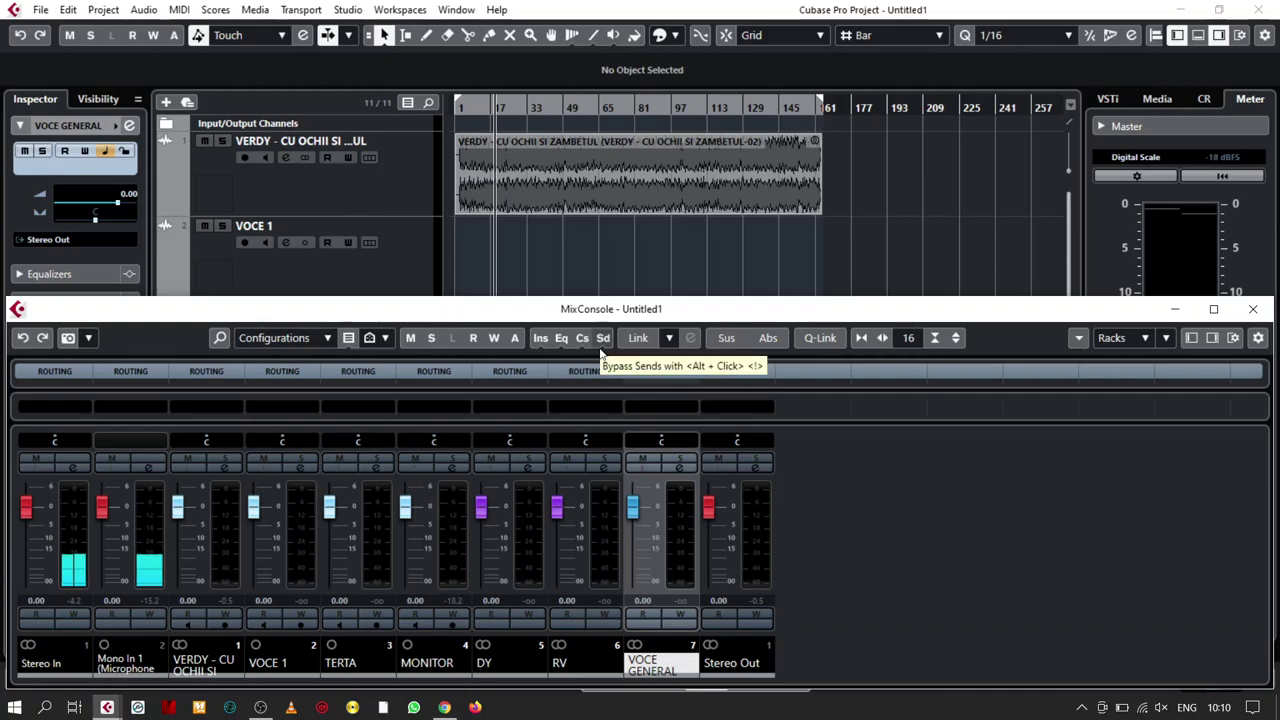
key(F3)
Route the outputs of the VOCE 1, TERTA and MONITOR tracks to the VOCE GENERAL group and collapse the FX and group folders.
click(424, 292)
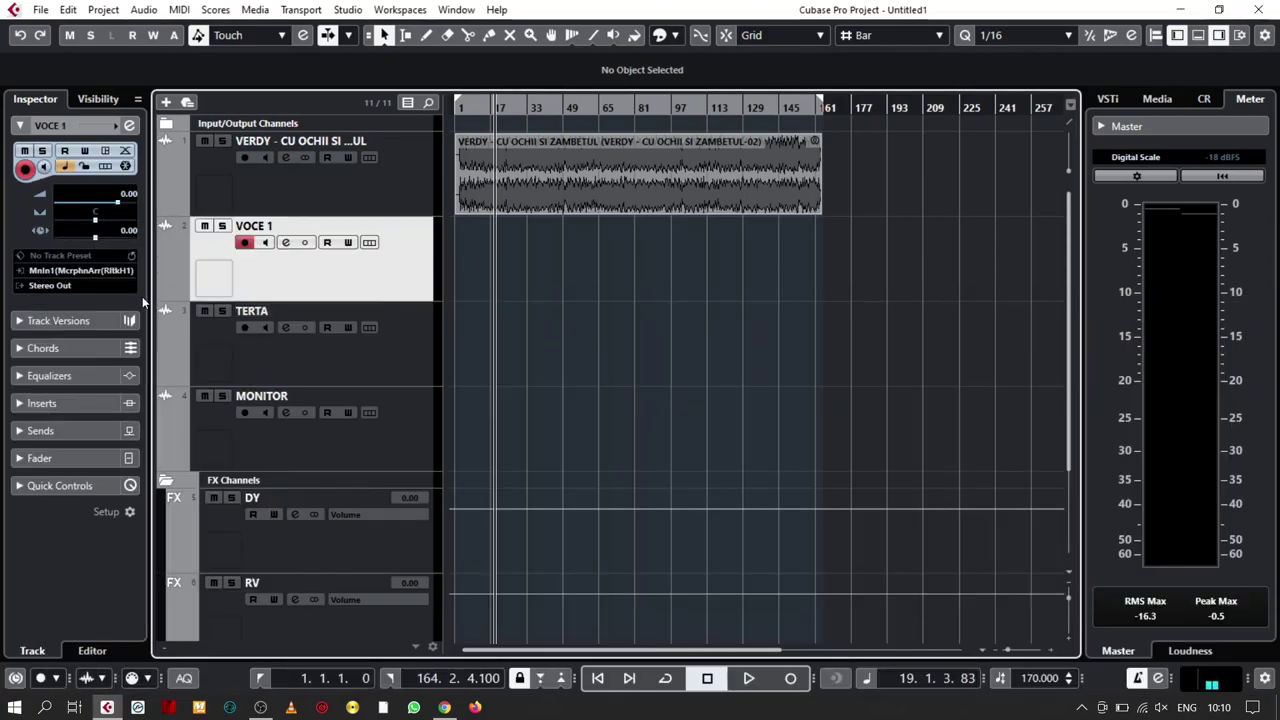
click(90, 288)
click(120, 409)
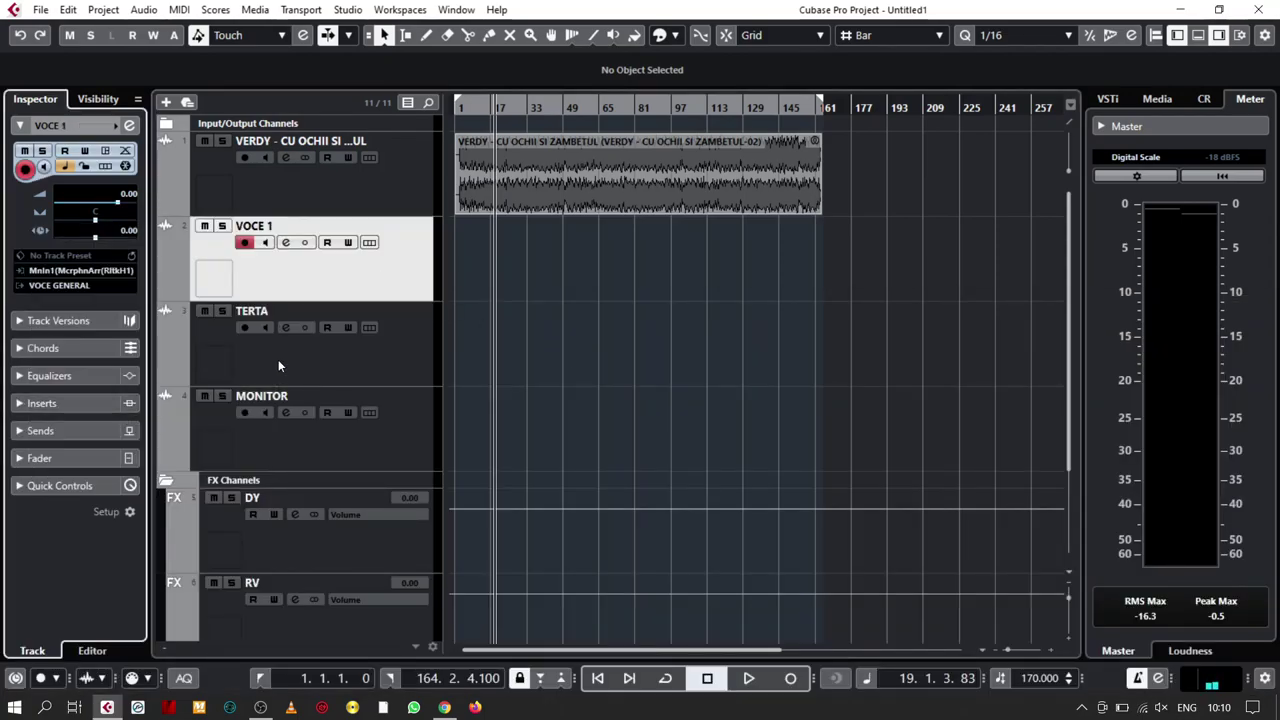
click(275, 359)
click(90, 286)
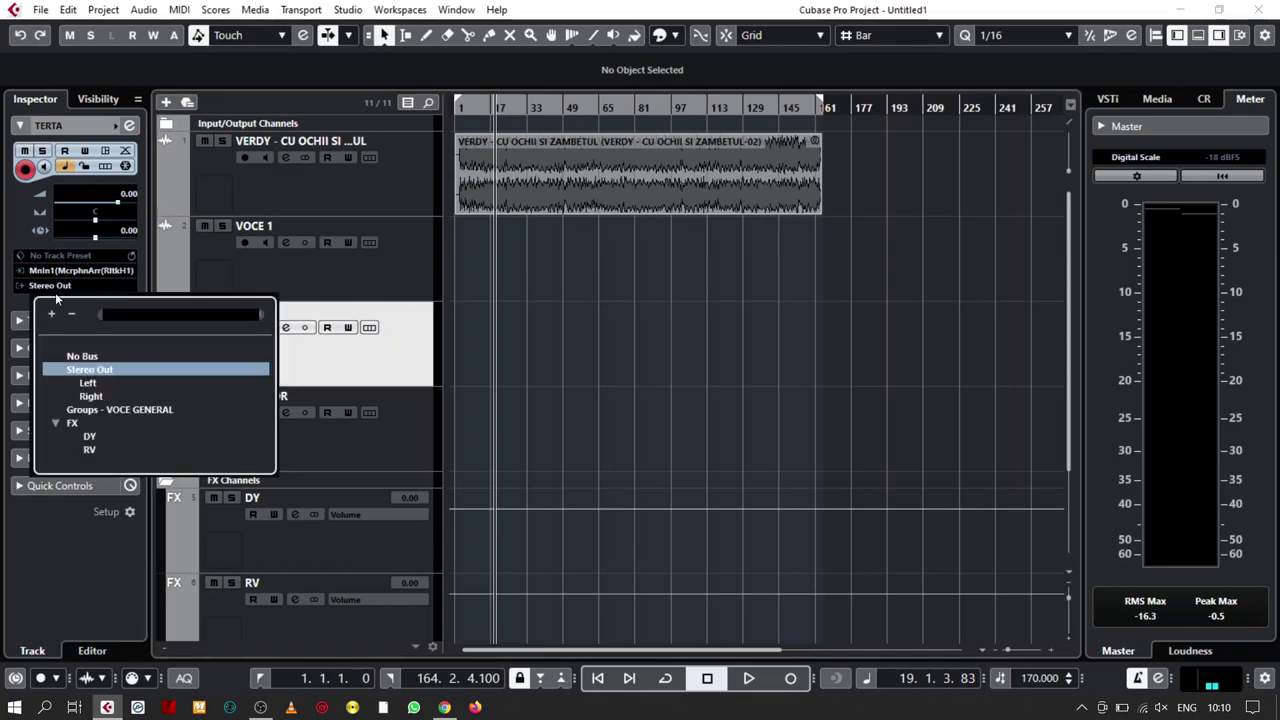
click(140, 409)
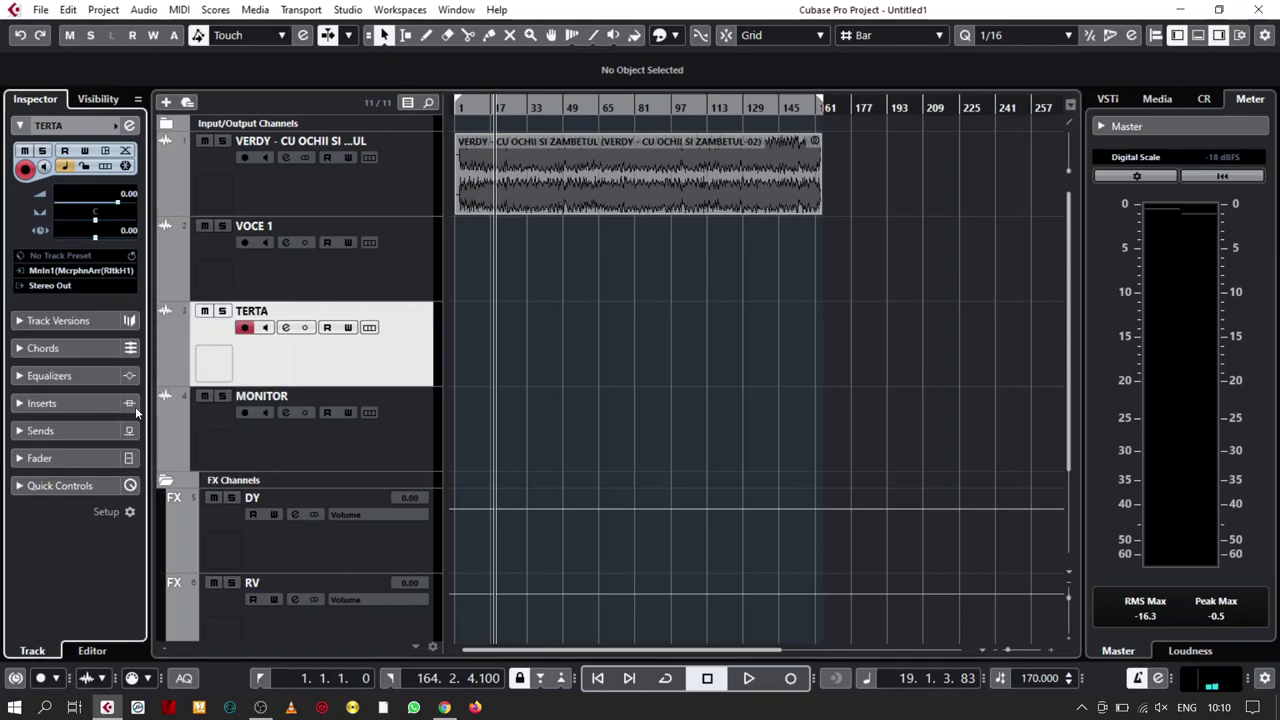
click(242, 430)
click(72, 287)
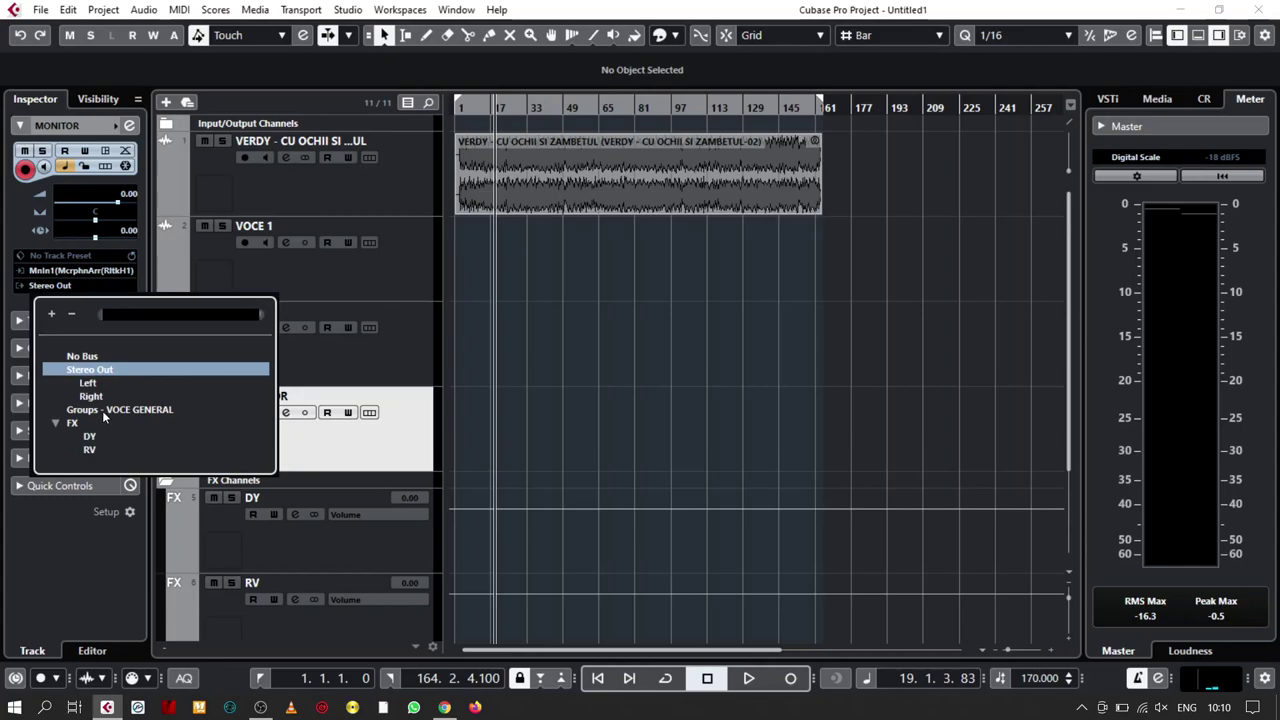
click(103, 411)
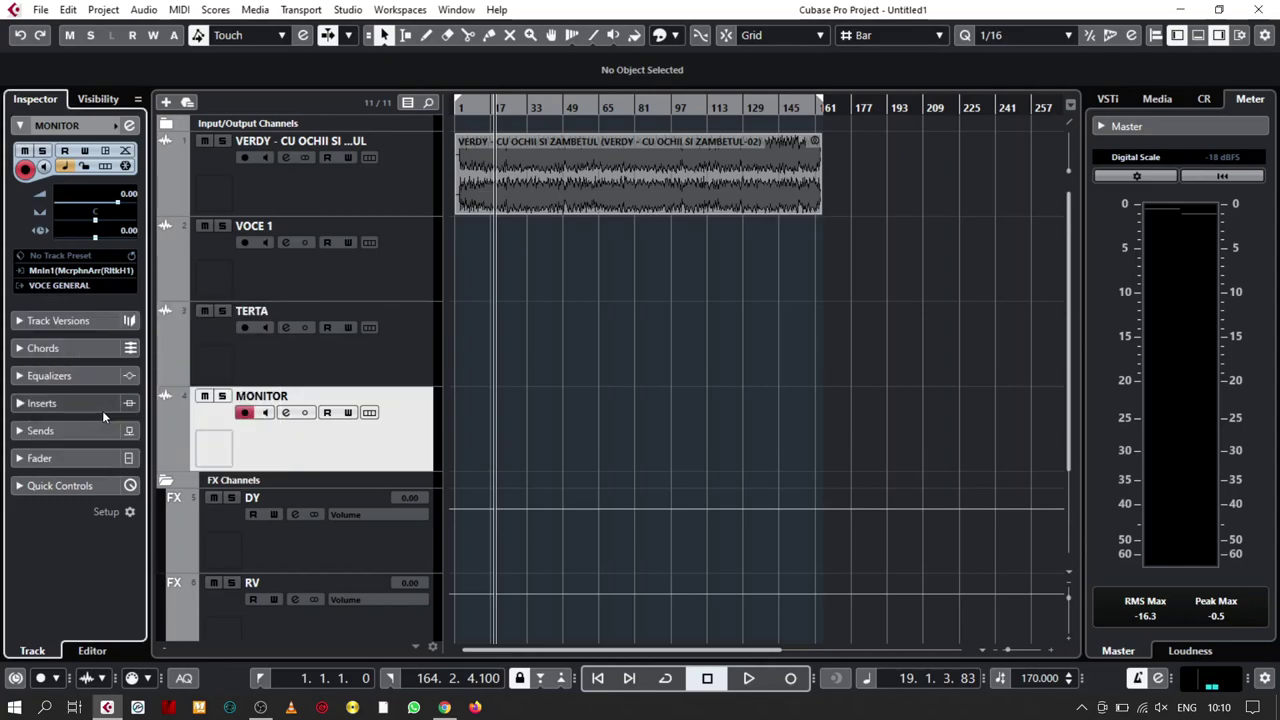
click(168, 481)
click(167, 498)
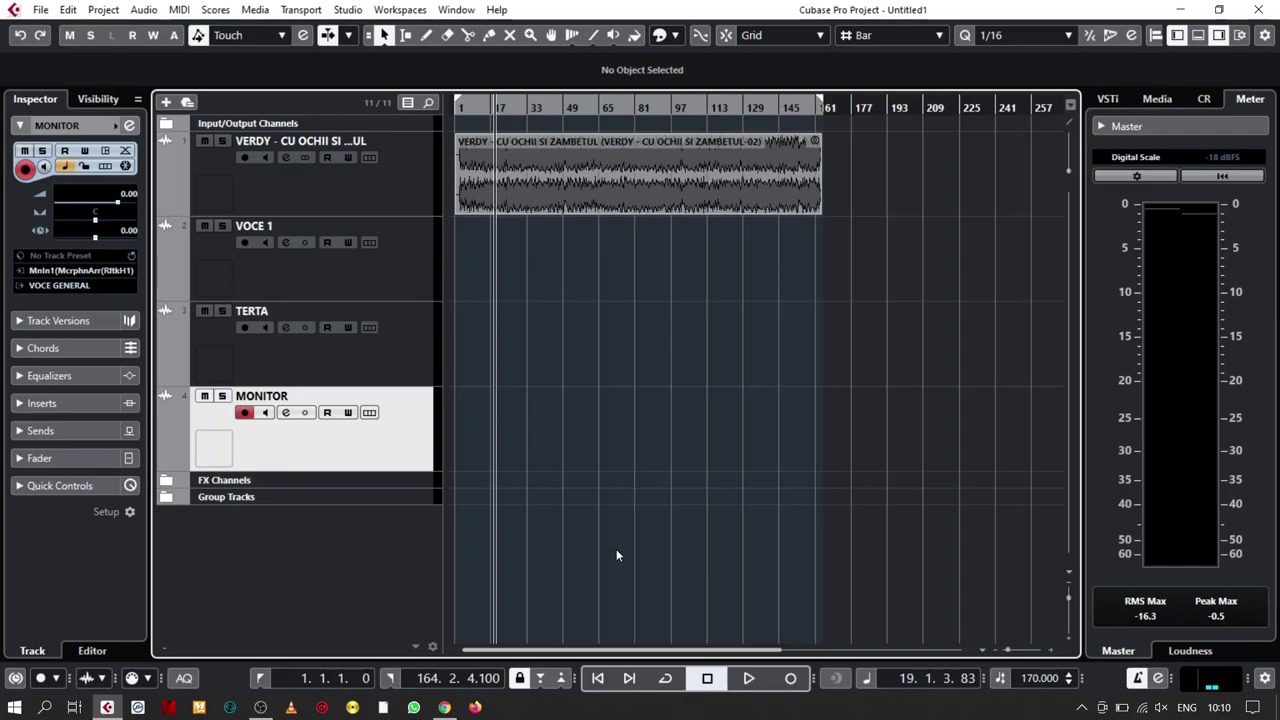
Insert the JJP-Vocals Stereo plug-in from the Vocals category in the first insert slot of the VOCE GENERAL channel.
key(F3)
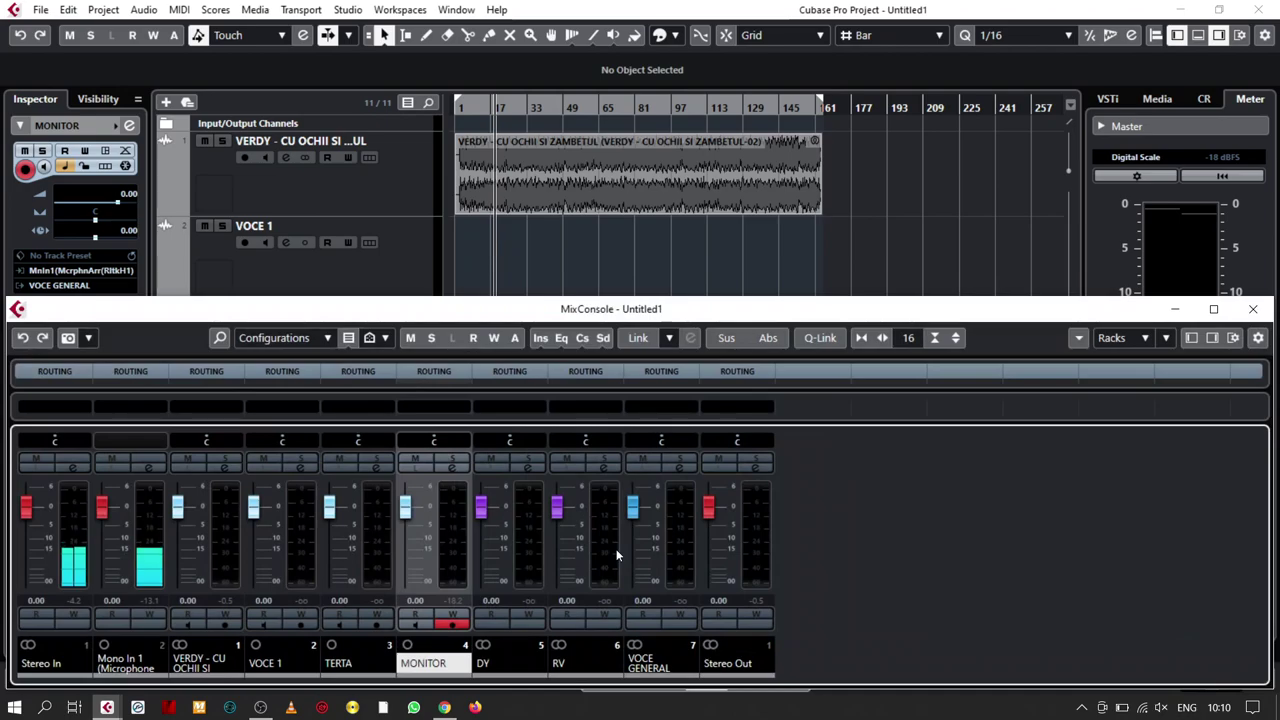
click(679, 470)
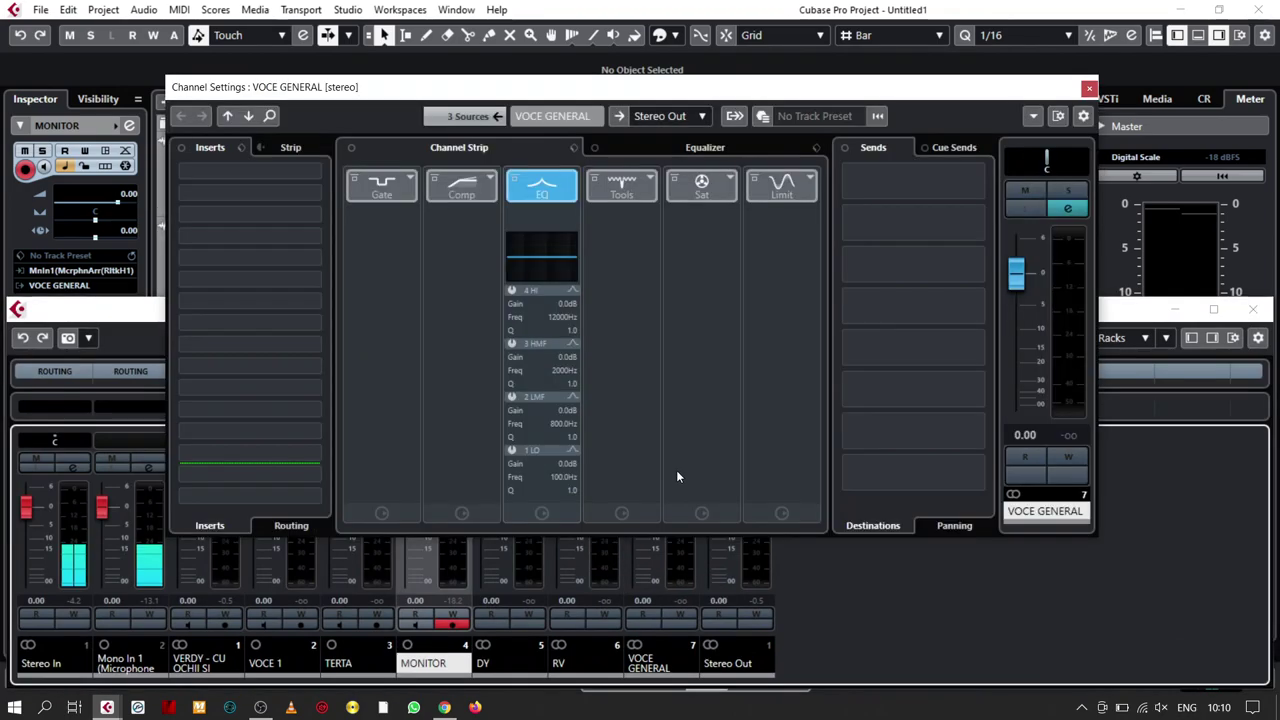
click(267, 167)
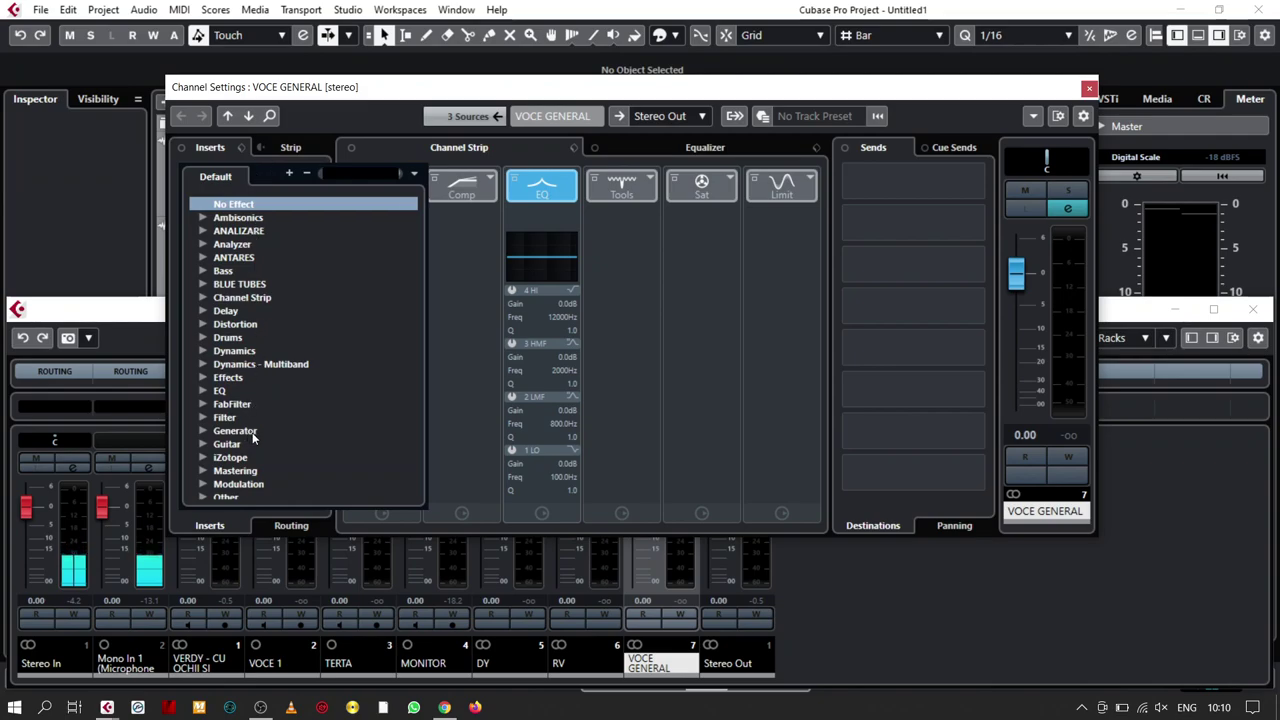
scroll(256, 491, down, 5)
click(230, 488)
scroll(340, 395, down, 5)
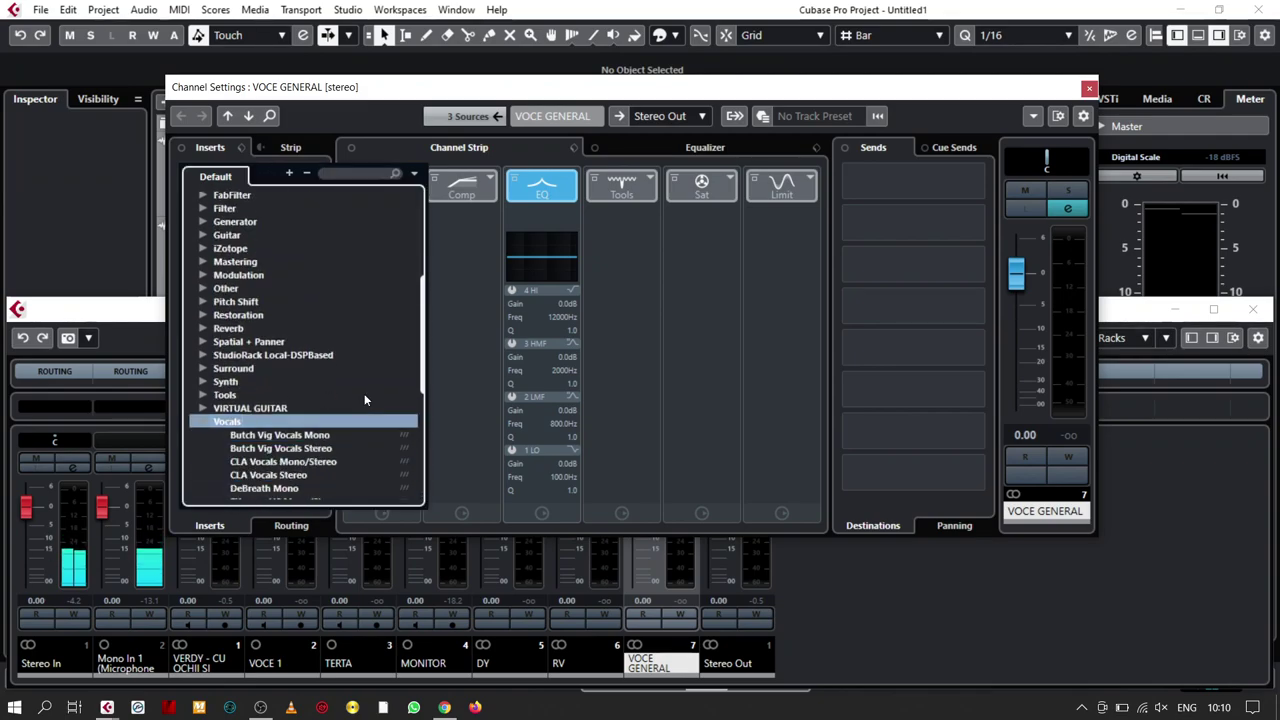
scroll(290, 398, down, 3)
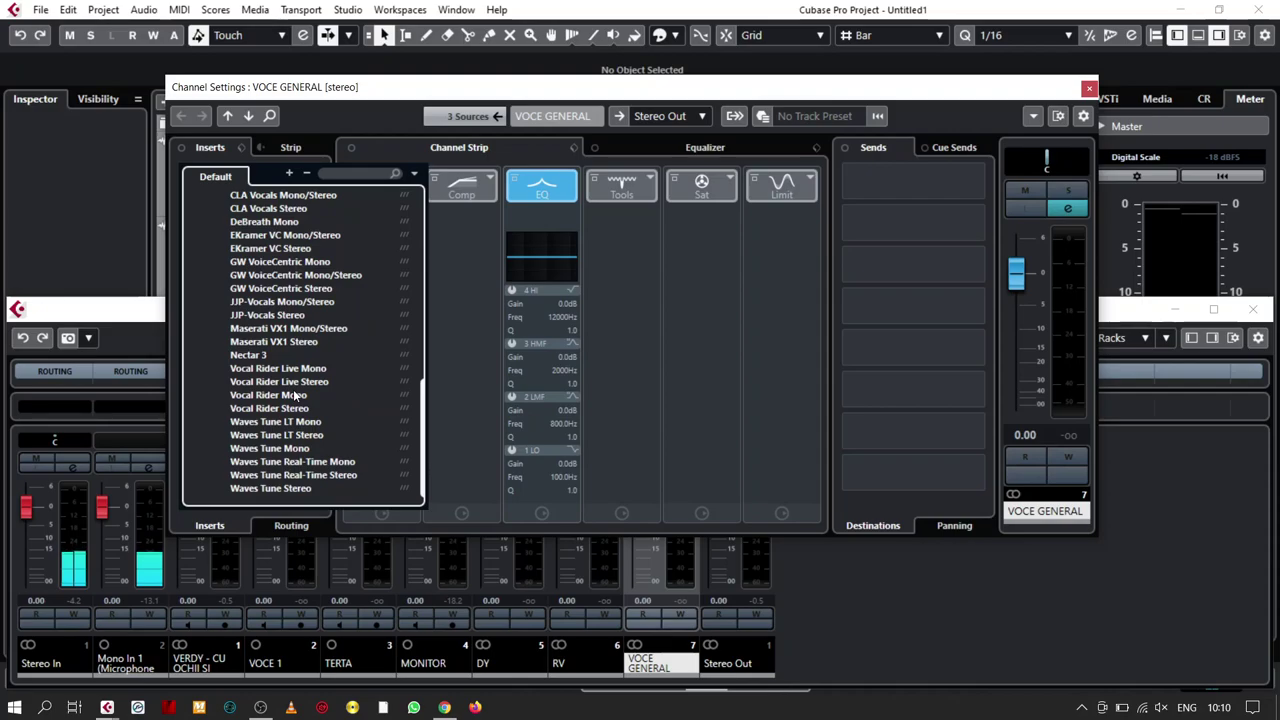
scroll(296, 396, up, 2)
scroll(295, 397, down, 1)
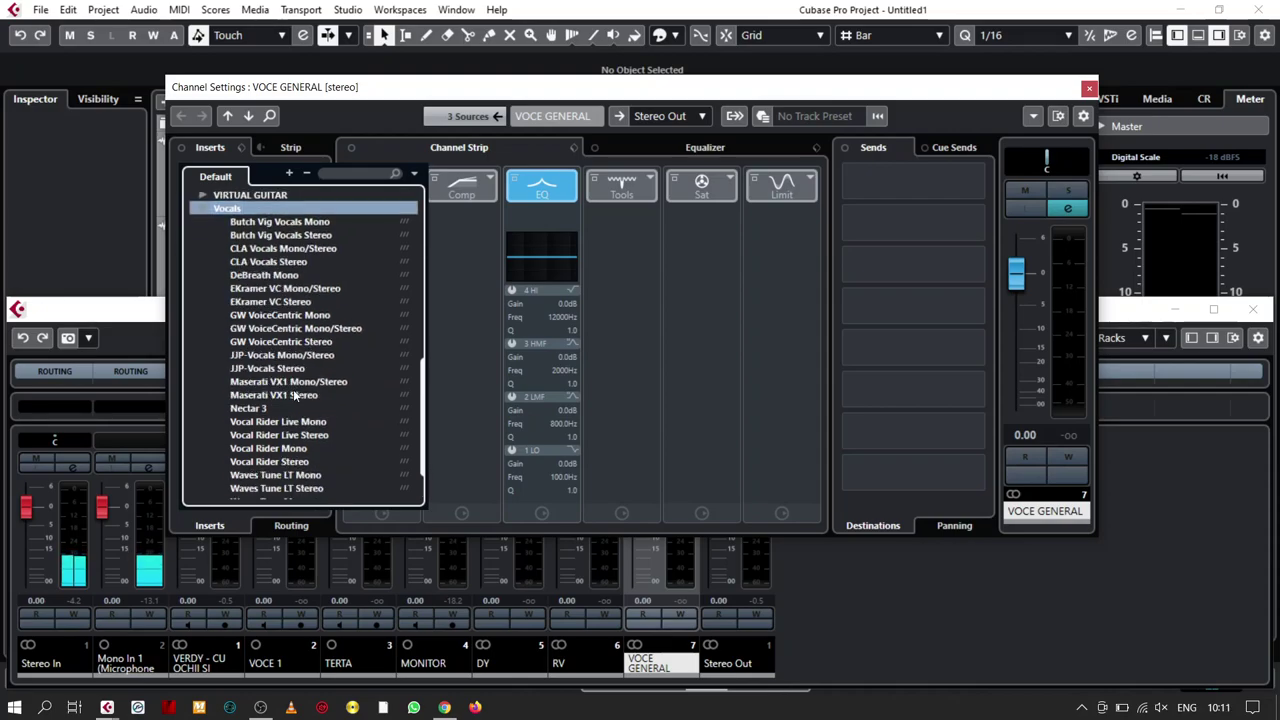
click(289, 368)
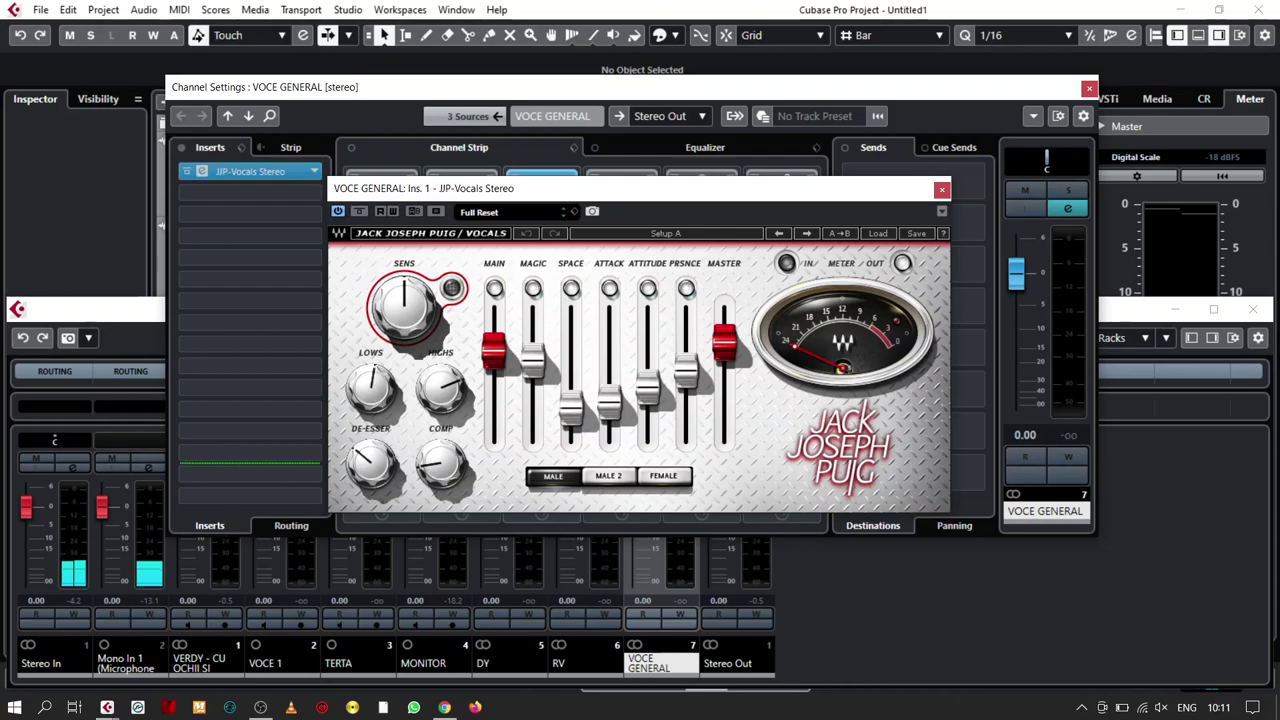
Load the Male factory preset KU. VOCAL in the JJP-Vocals plug-in and close its window.
click(880, 236)
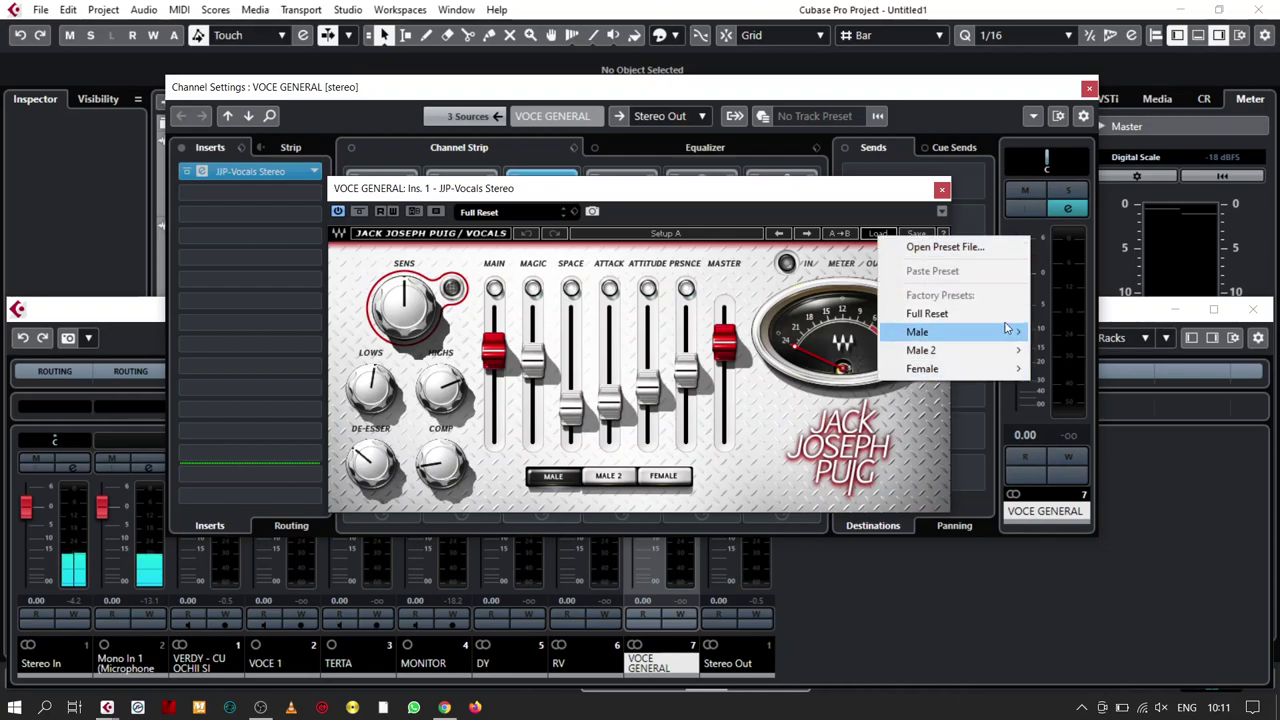
mouse_move(1010, 340)
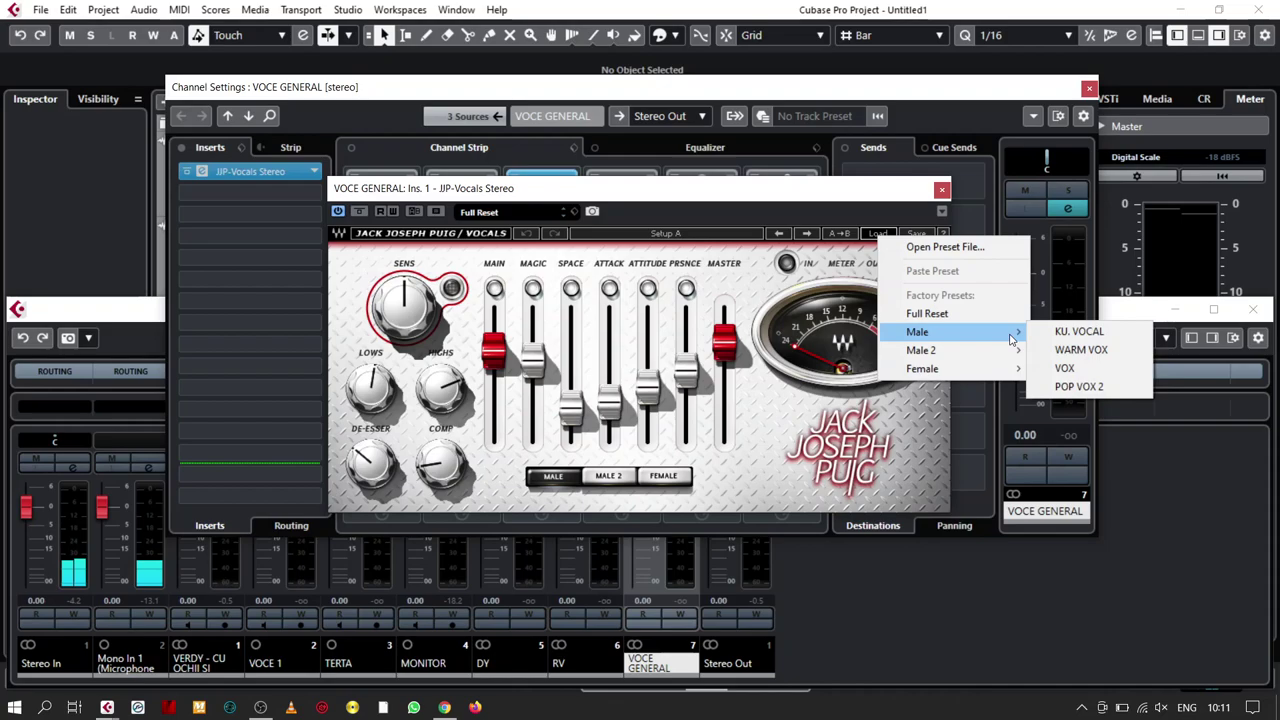
click(1104, 332)
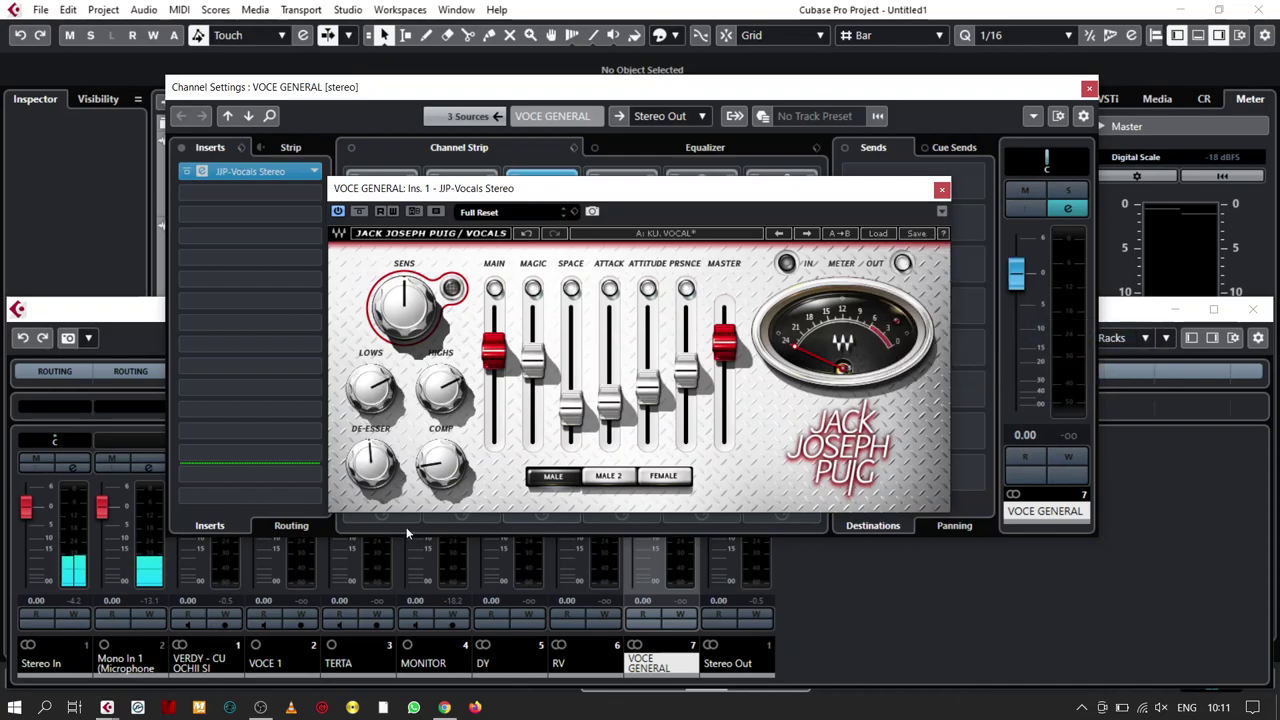
click(941, 189)
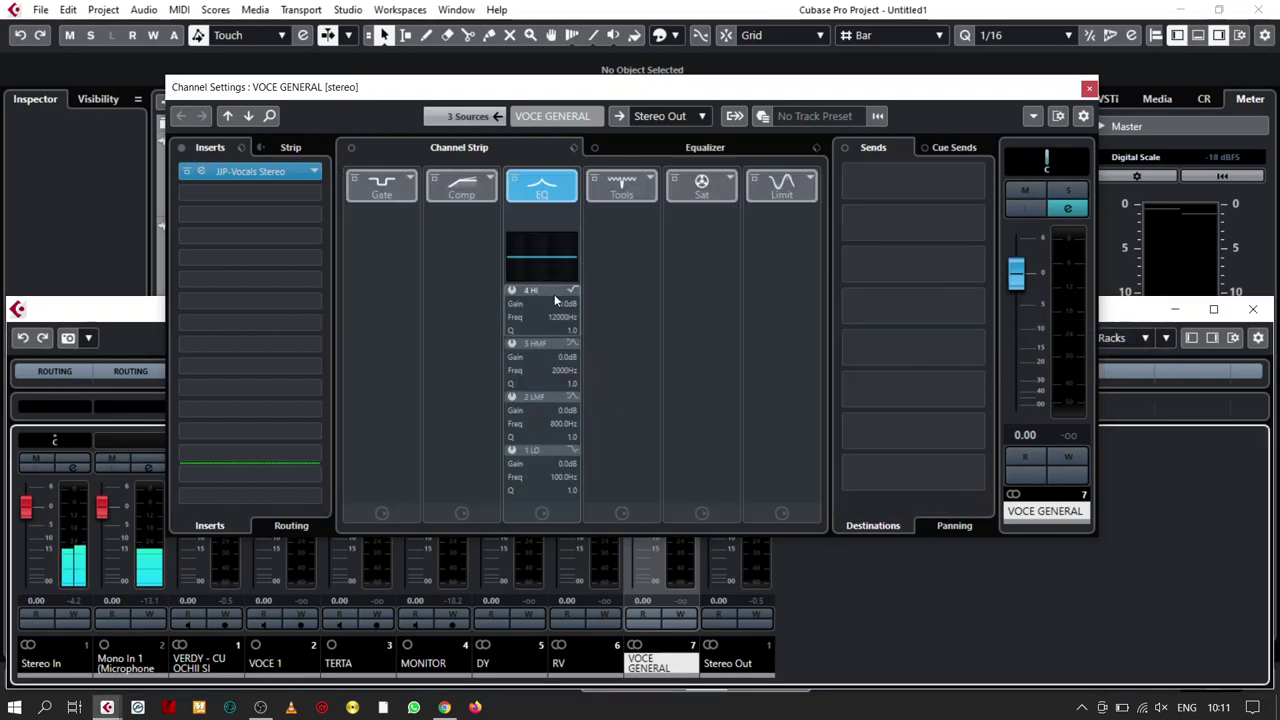
Insert the GEQ-30 equalizer in the second slot of VOCE GENERAL and cut the 25, 31.5, 40 Hz and 20 kHz bands to -12 dB.
drag(271, 298, 247, 196)
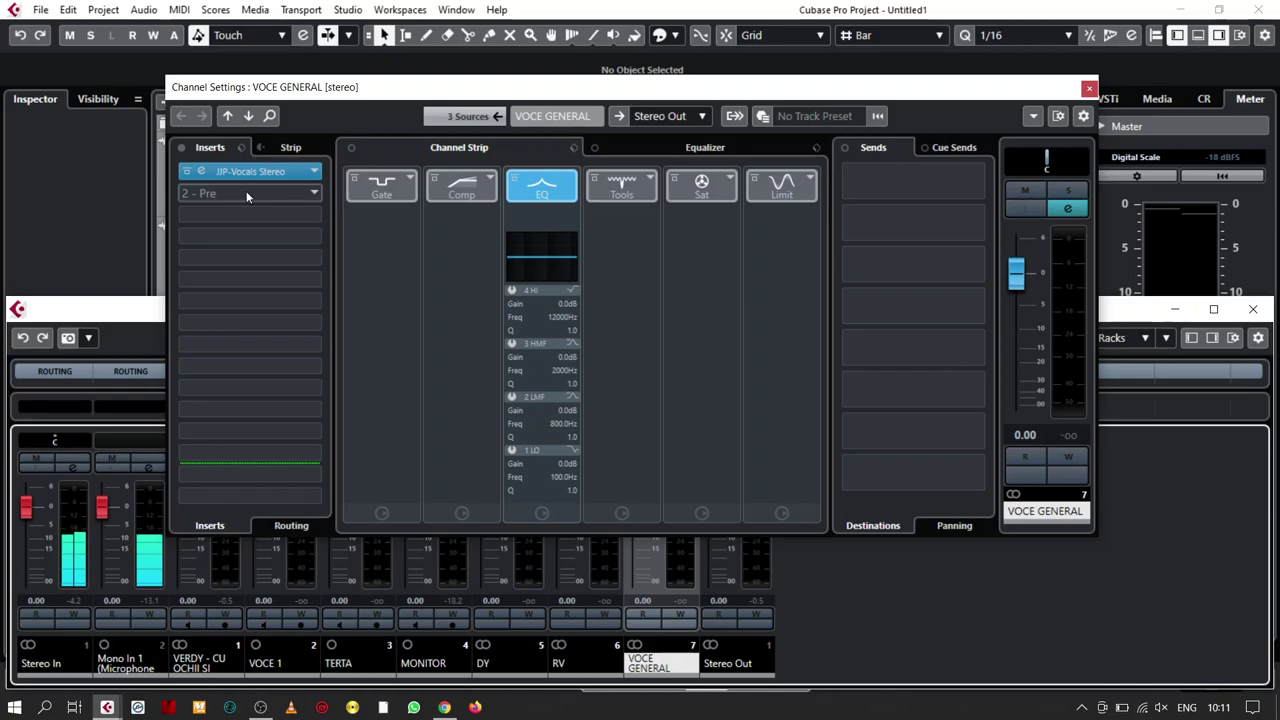
click(247, 194)
scroll(268, 395, down, 2)
click(223, 361)
scroll(316, 369, down, 5)
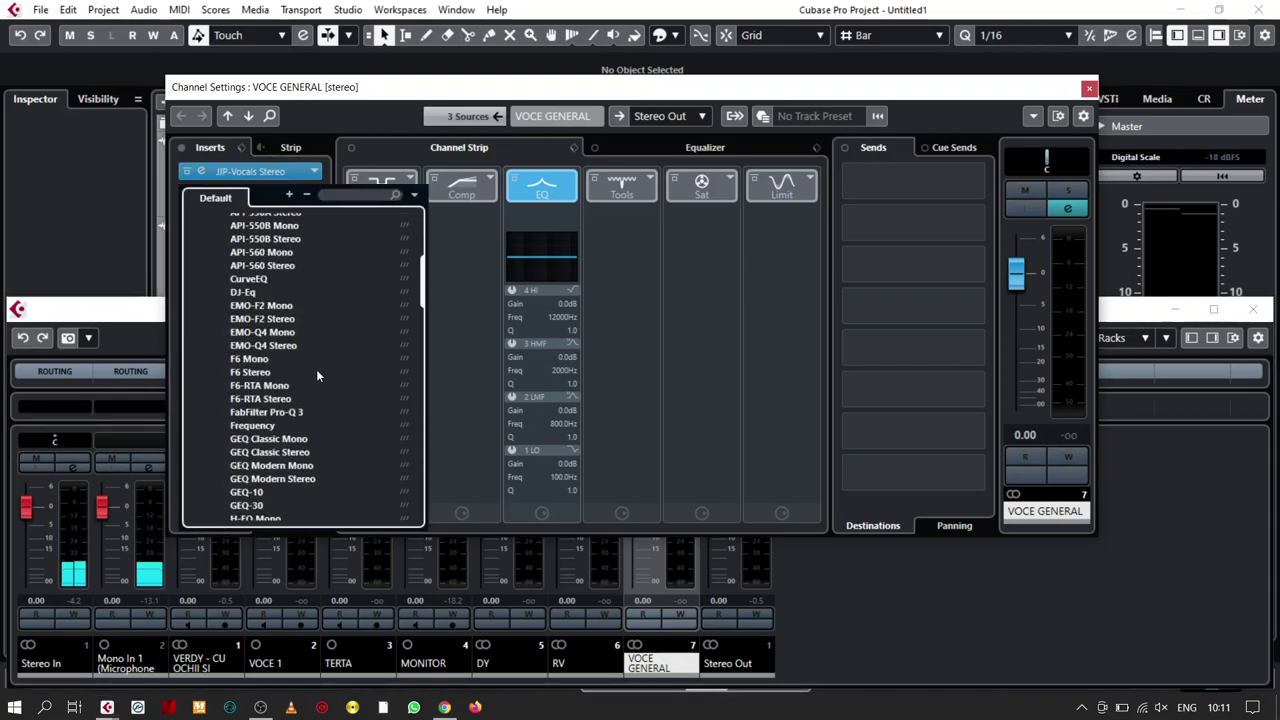
click(240, 399)
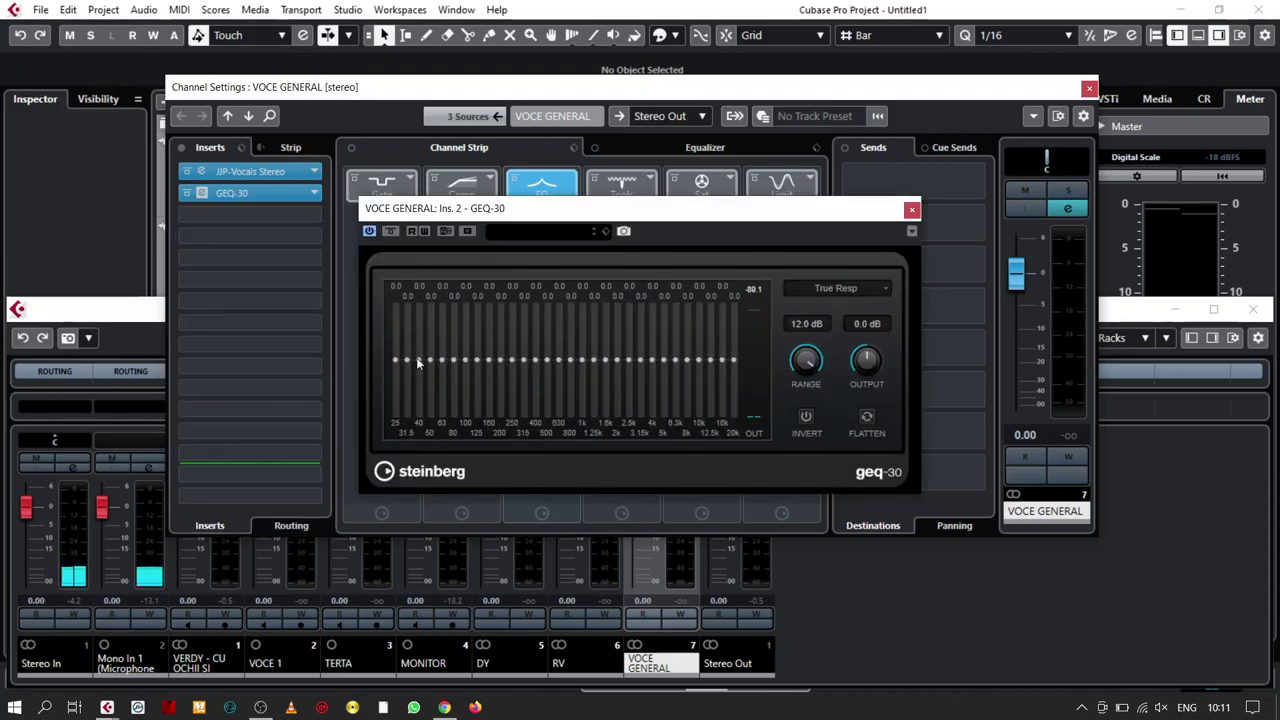
mouse_move(395, 358)
mouse_down()
mouse_move(396, 449)
mouse_move(418, 456)
mouse_up()
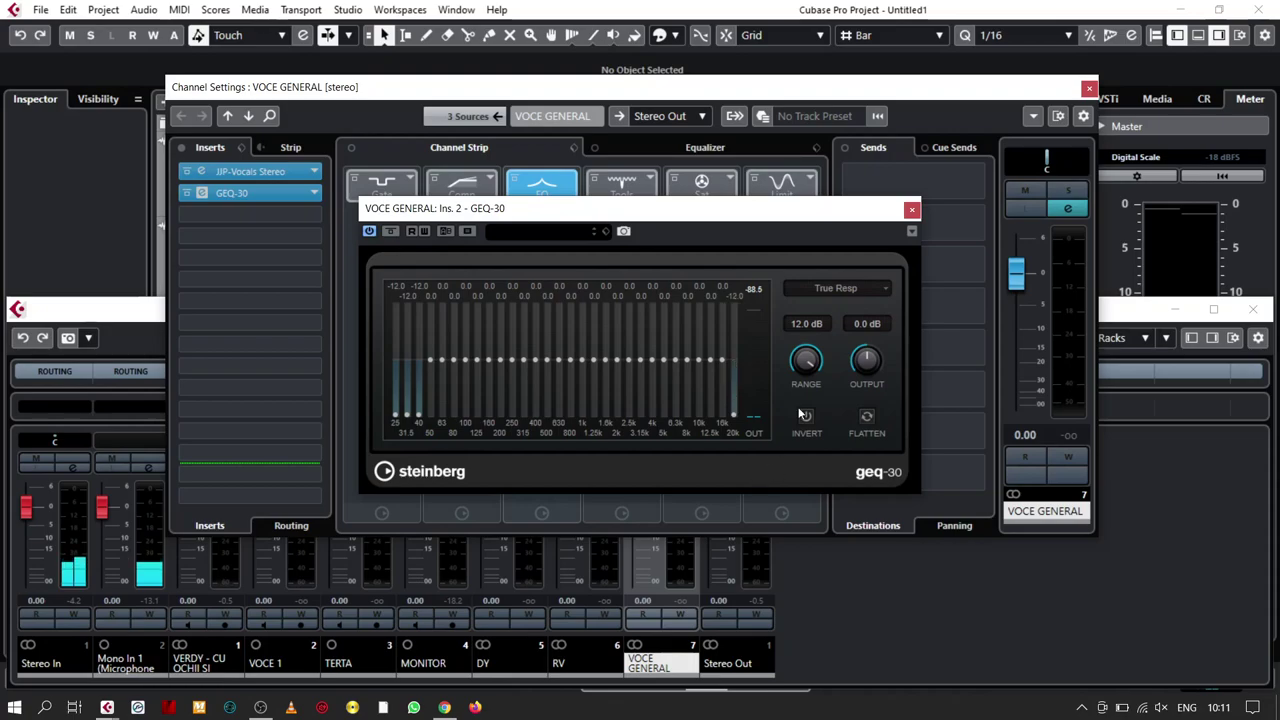
click(911, 209)
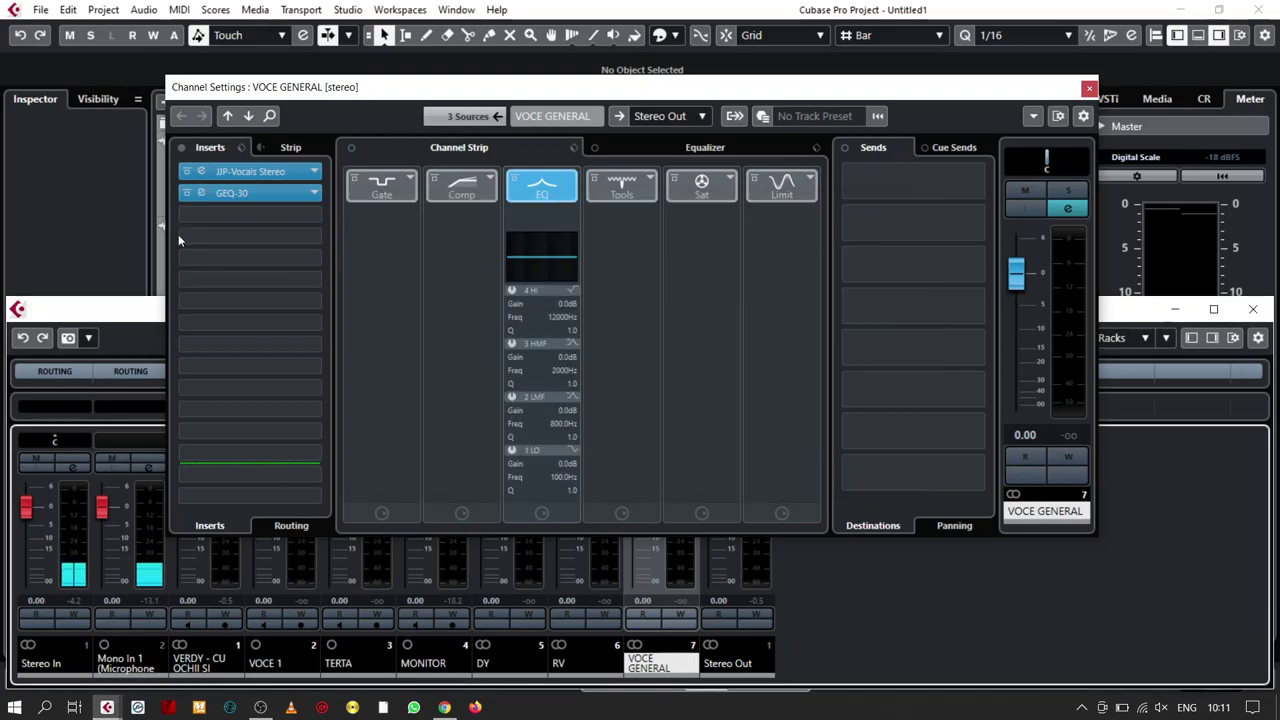
Insert Auto-Tune_Evo_VST from the ANTARES category in the last insert slot of VOCE GENERAL and close its window.
click(251, 485)
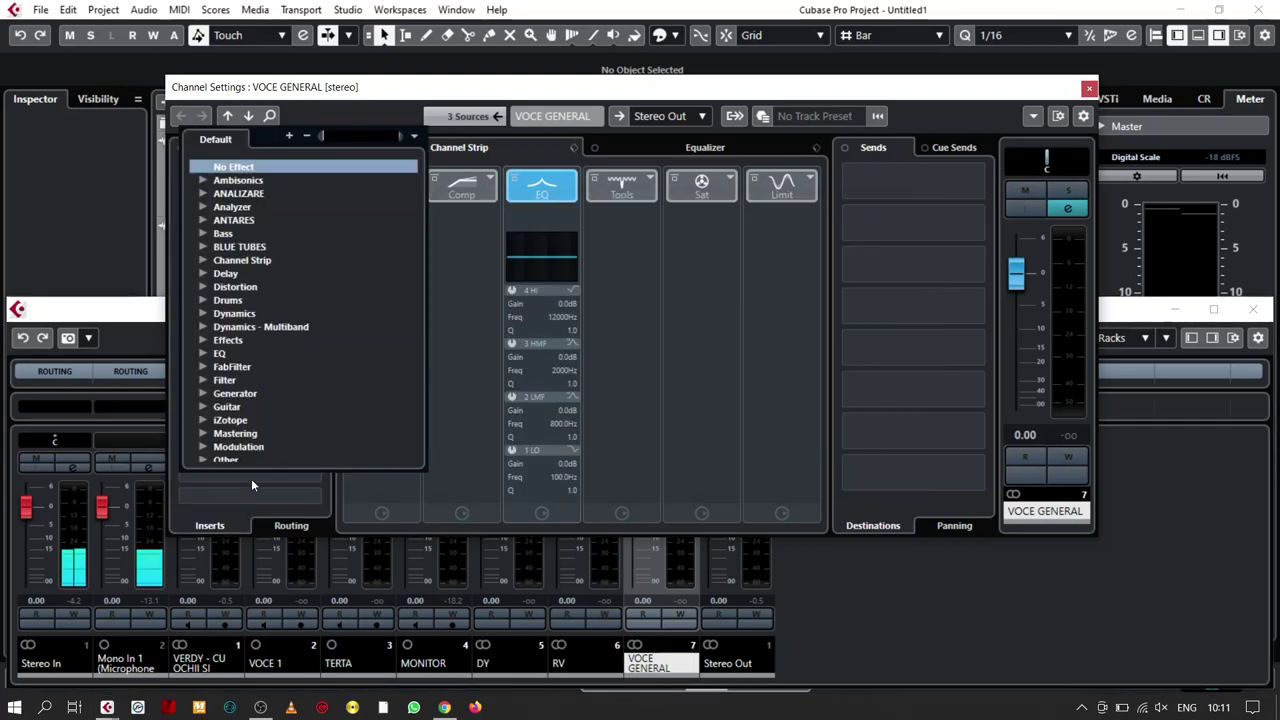
click(240, 219)
click(262, 232)
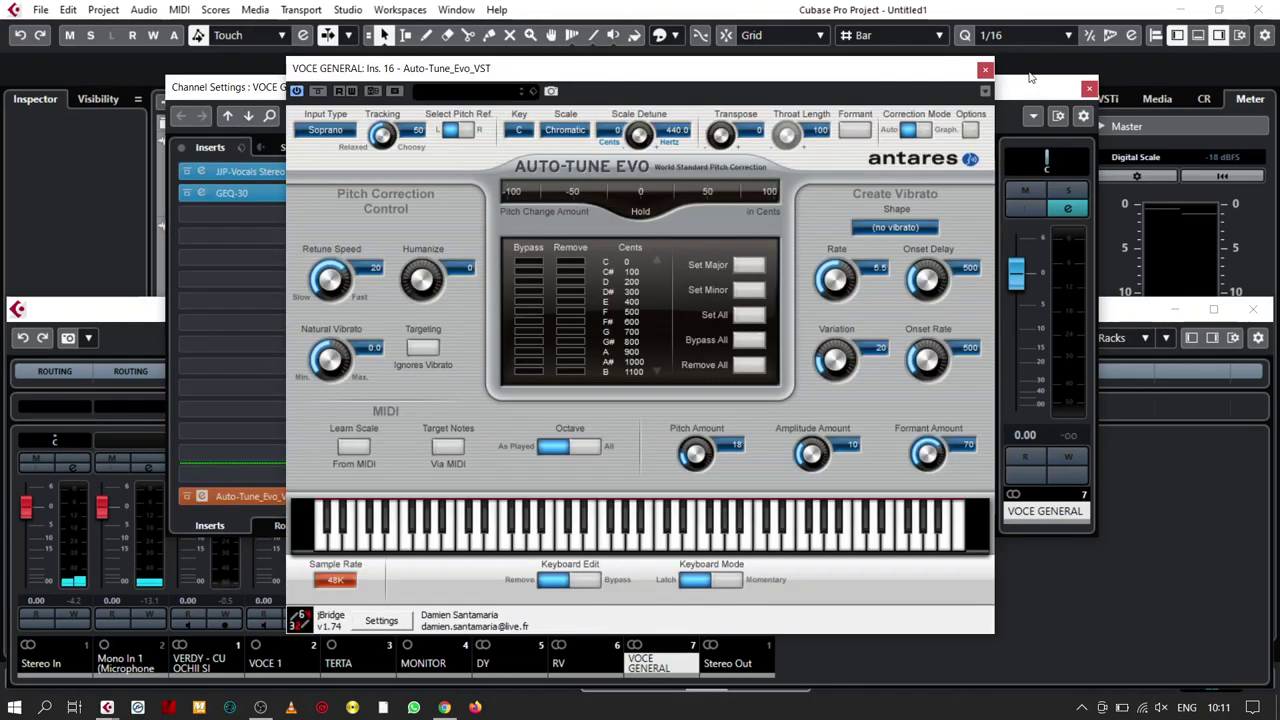
click(985, 69)
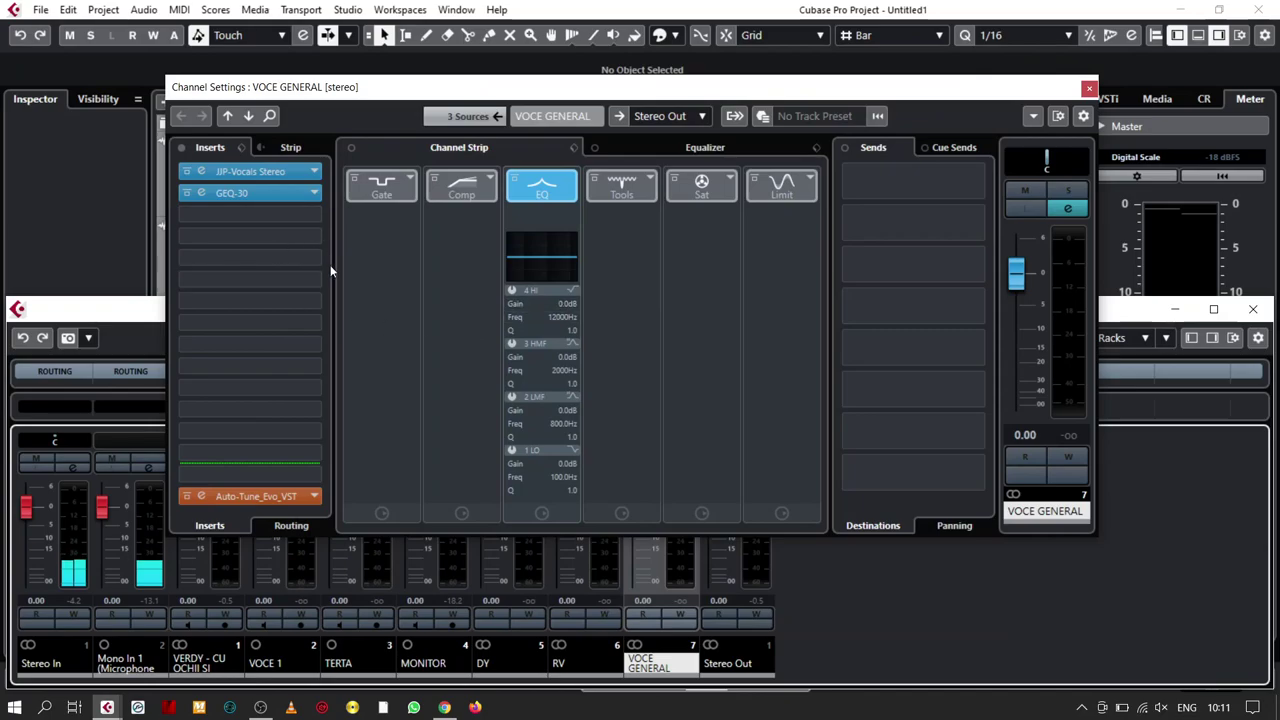
Insert Z-Noise Stereo from the Restoration category in the third slot of VOCE GENERAL and close the channel settings.
click(251, 212)
scroll(238, 510, down, 4)
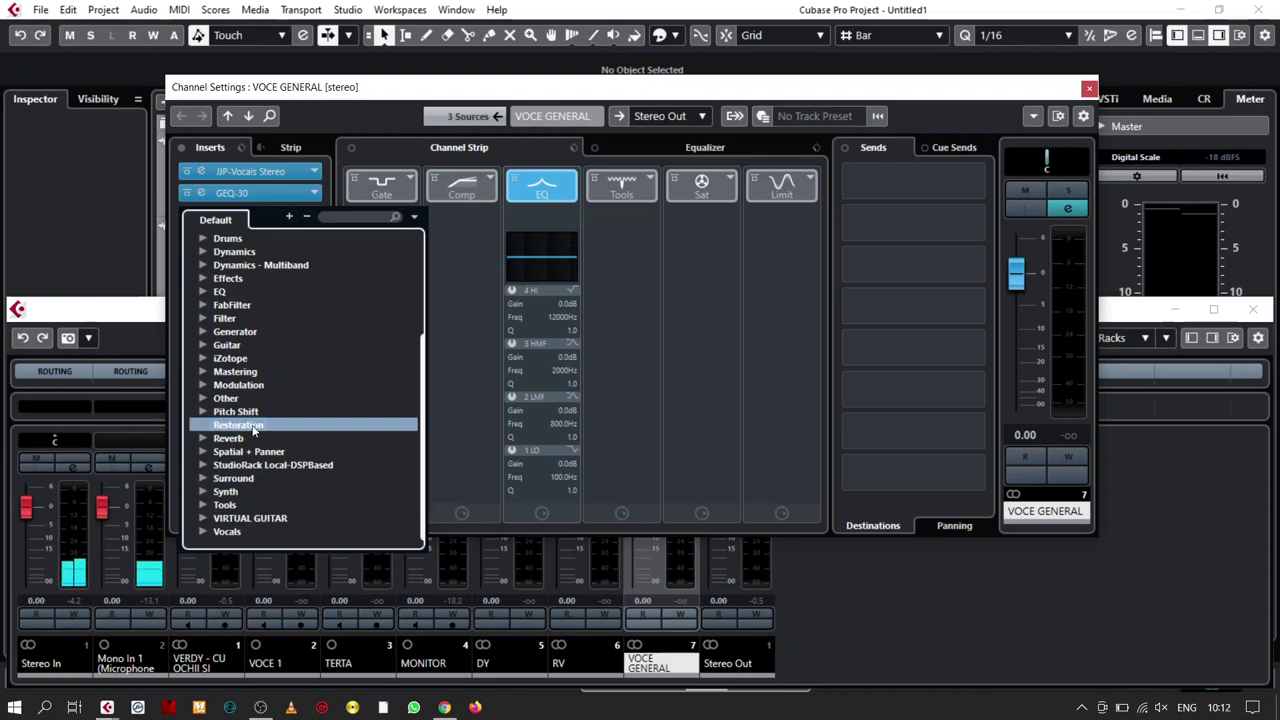
click(240, 425)
scroll(310, 444, down, 5)
click(282, 425)
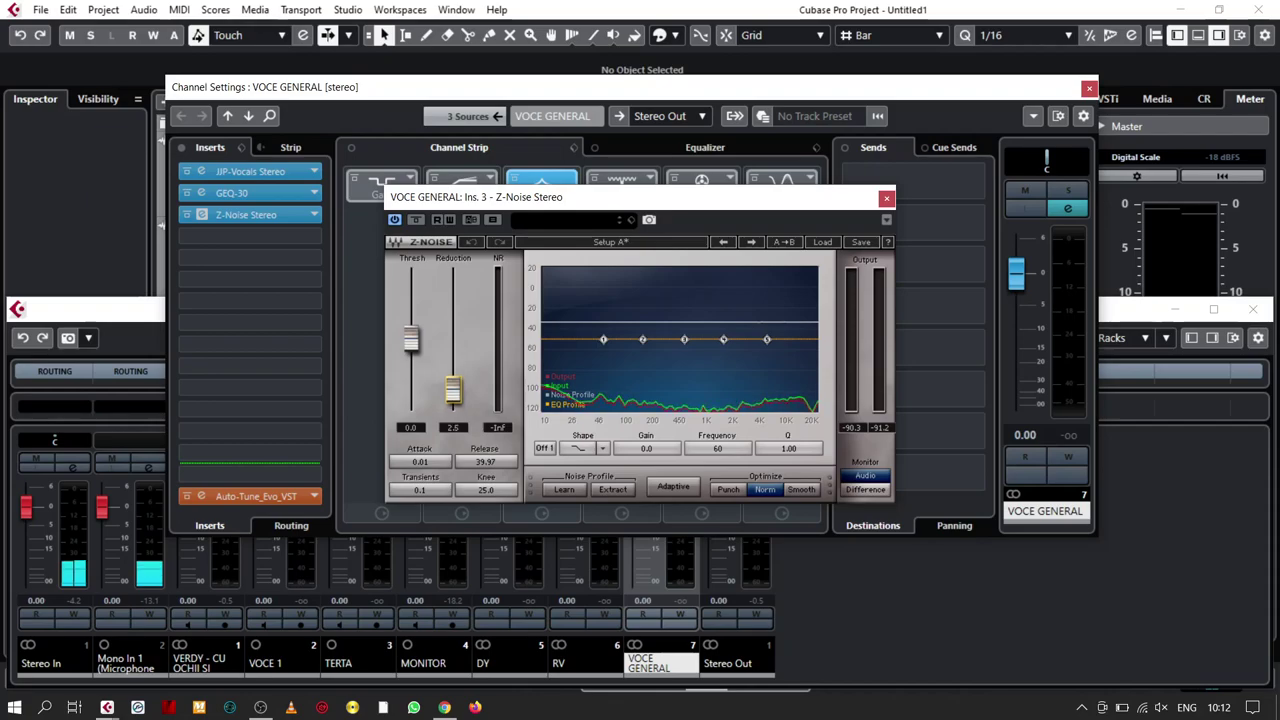
click(884, 199)
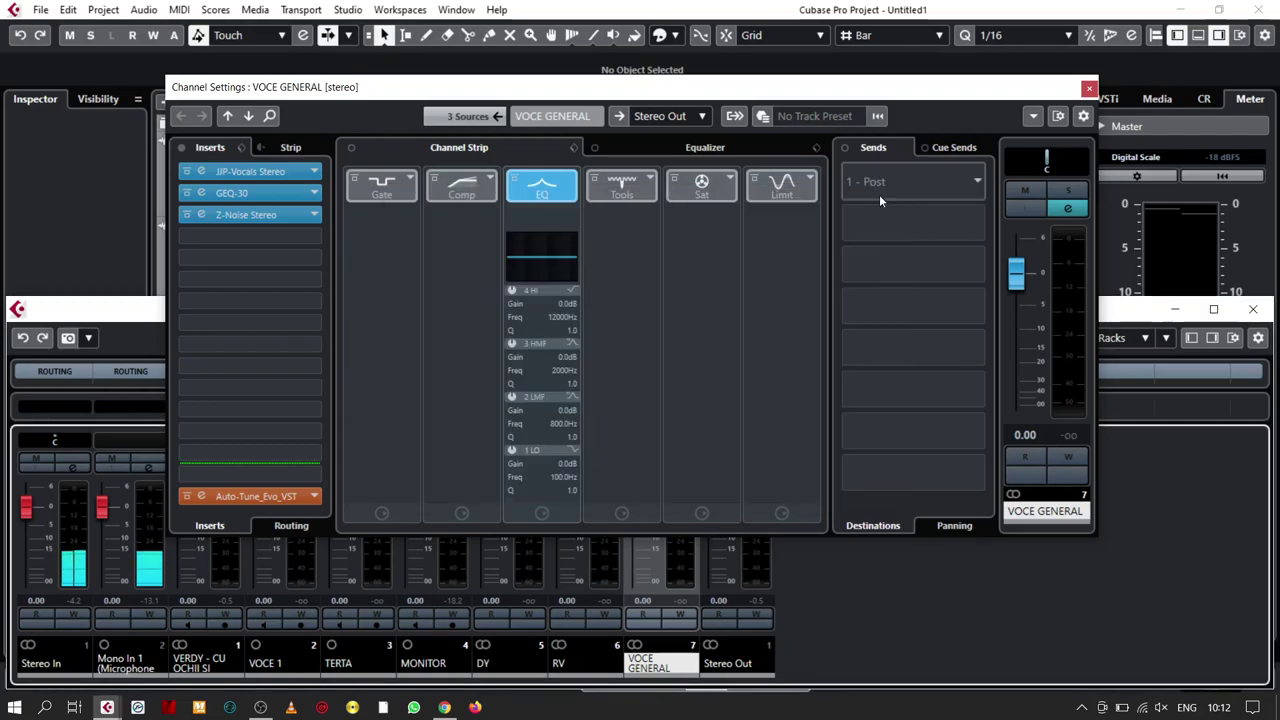
click(1090, 89)
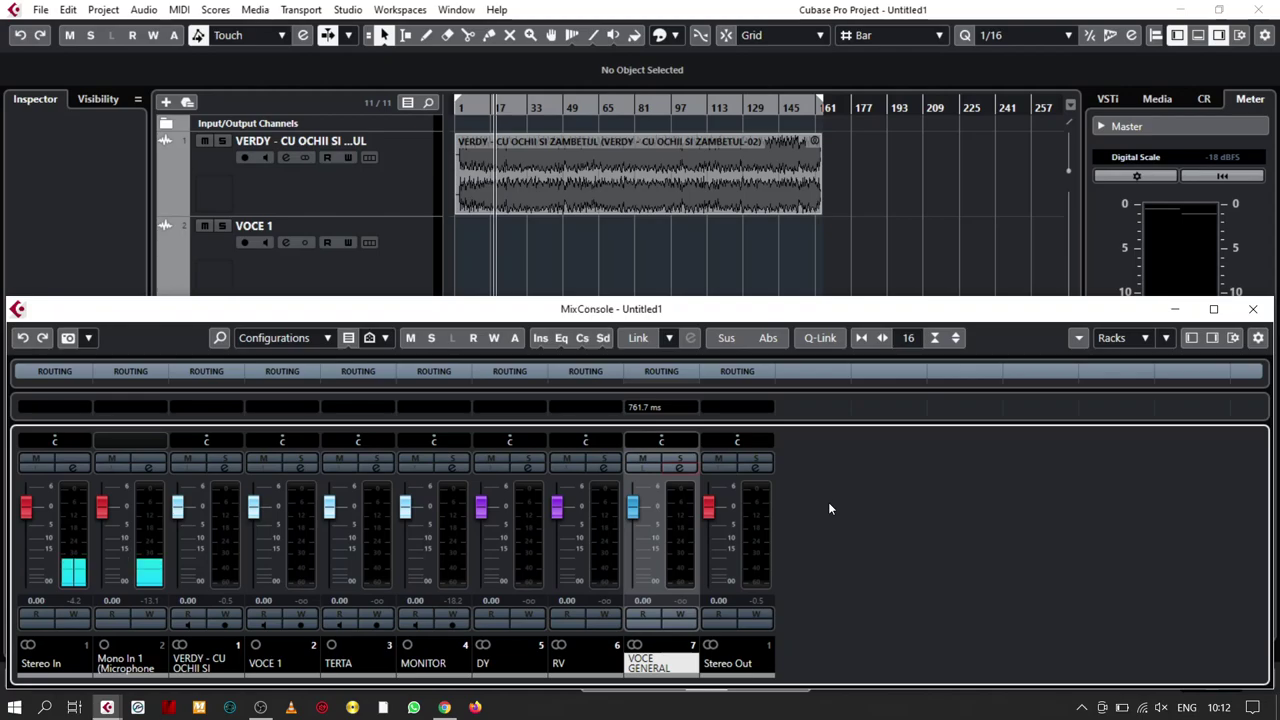
Add sends to RV in the first slot and DY in the second slot of the VOCE GENERAL channel.
click(688, 476)
click(937, 189)
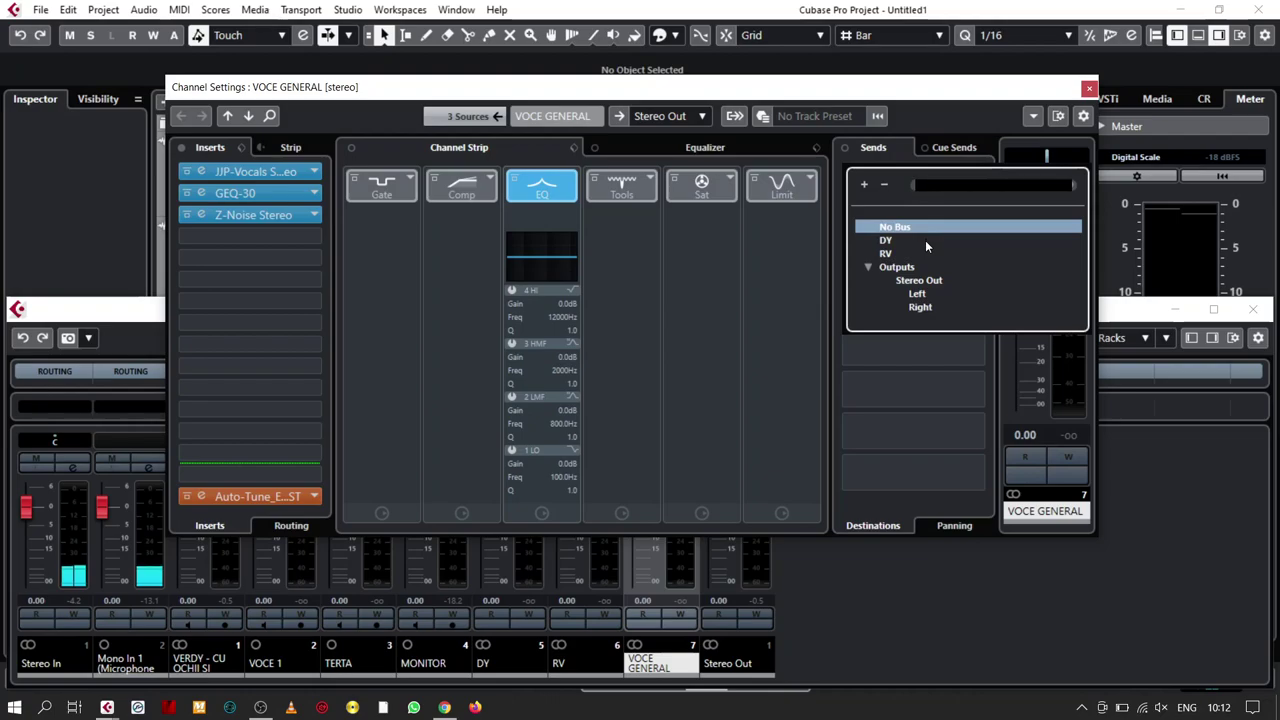
click(898, 253)
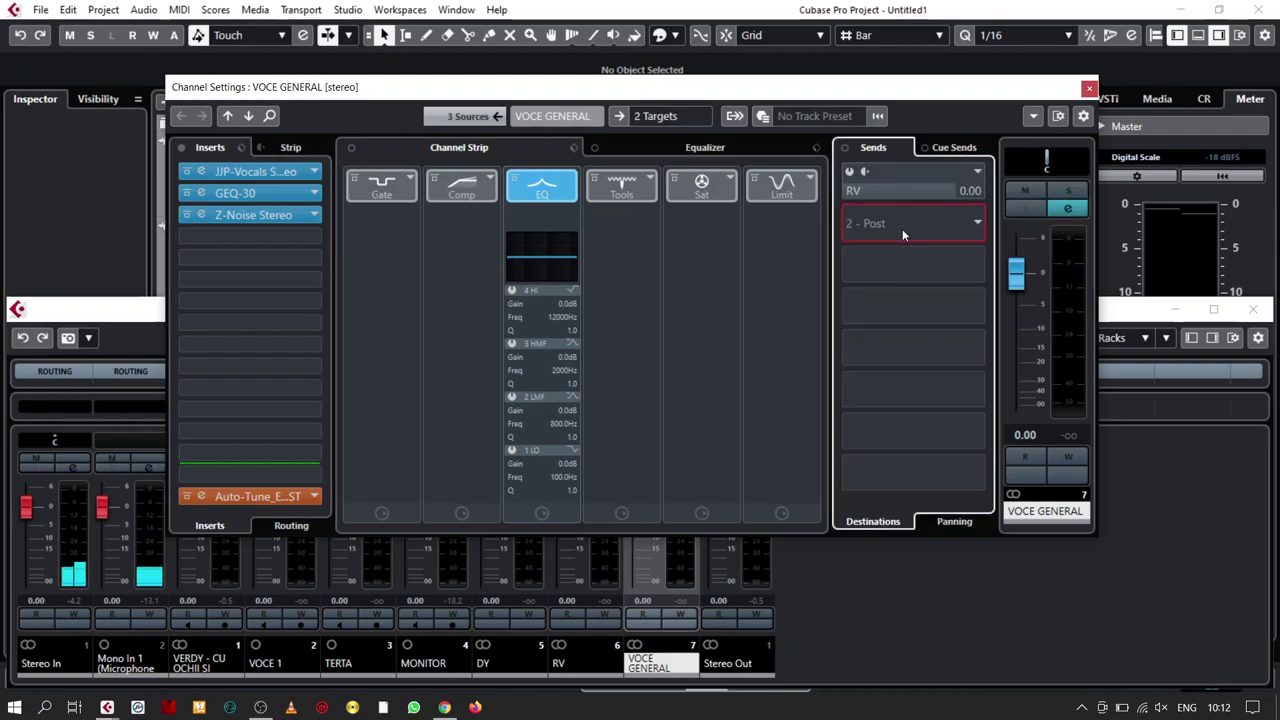
click(903, 232)
click(891, 283)
Activate both VOCE GENERAL sends with levels of -12.8 for RV and -28.0 for DY, and close the channel settings.
click(849, 171)
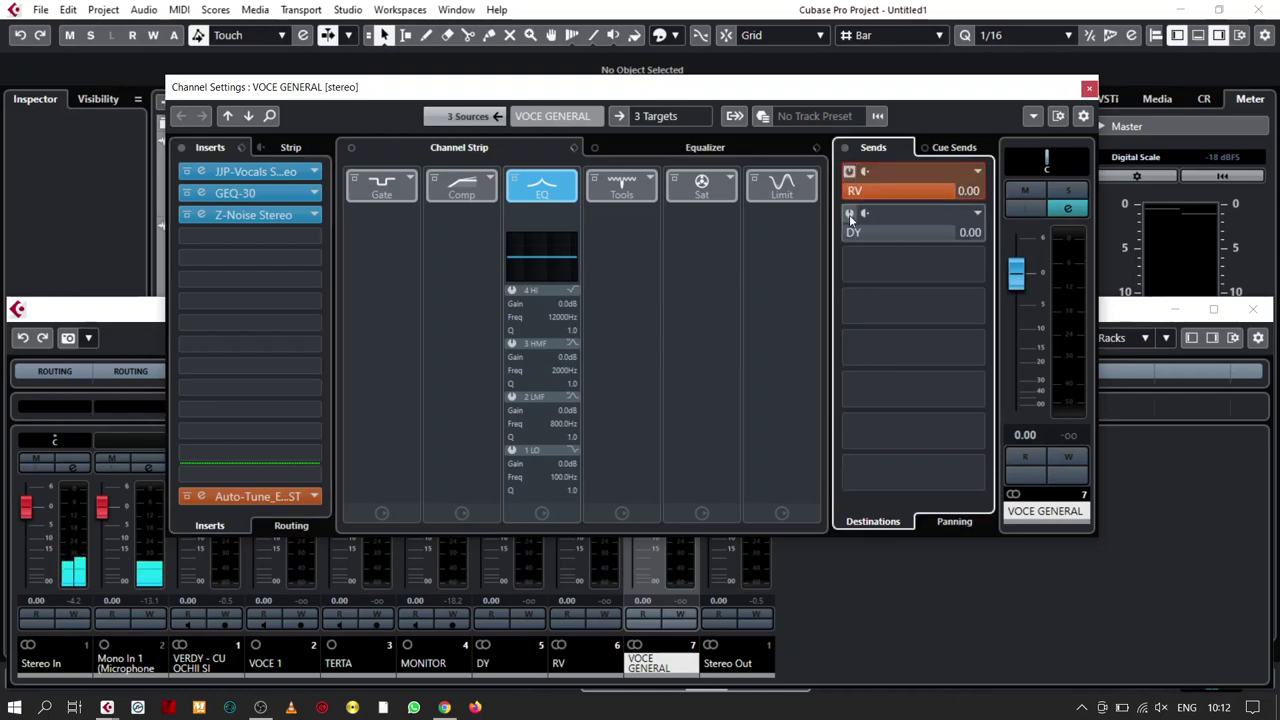
click(849, 213)
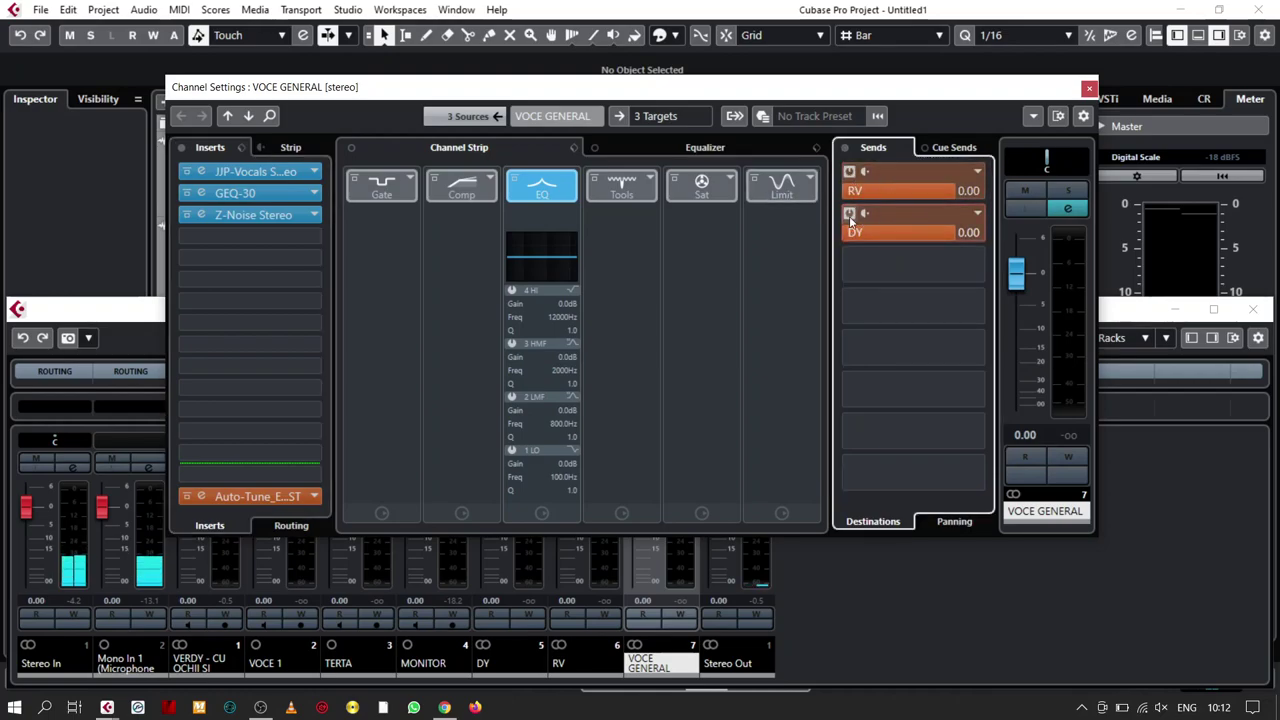
click(849, 213)
drag(951, 198, 817, 200)
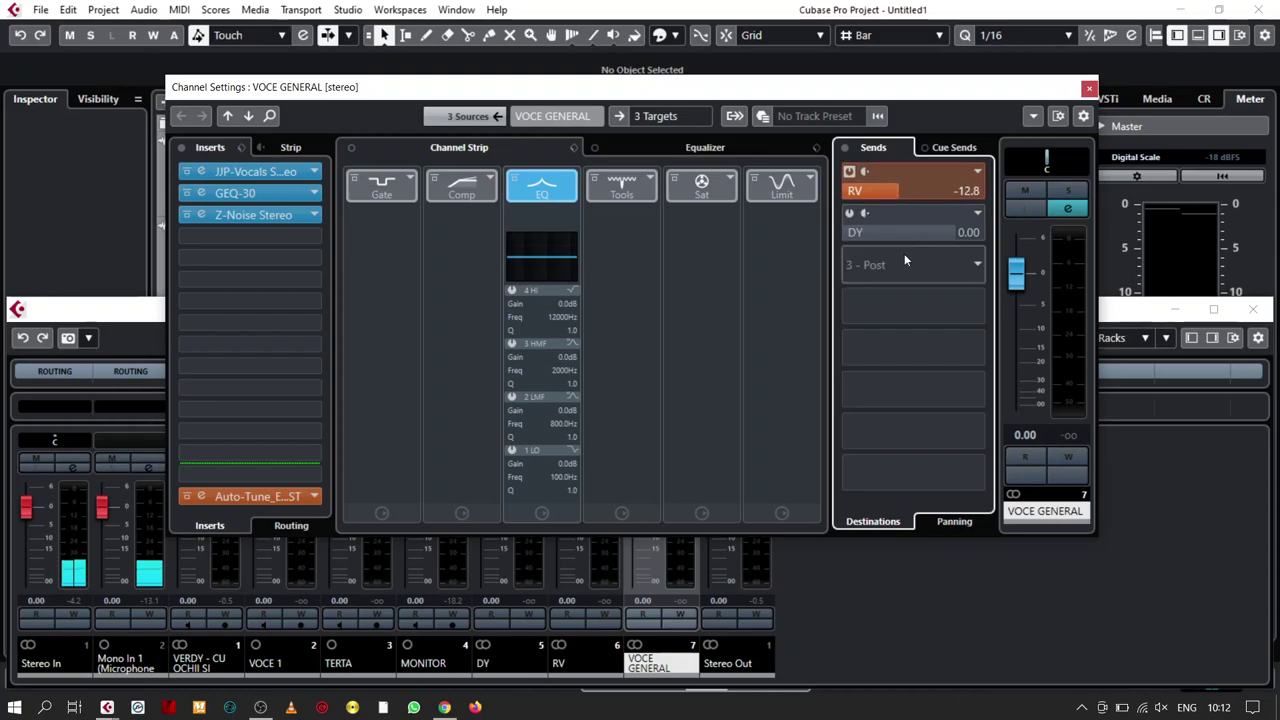
click(849, 213)
drag(863, 245, 828, 255)
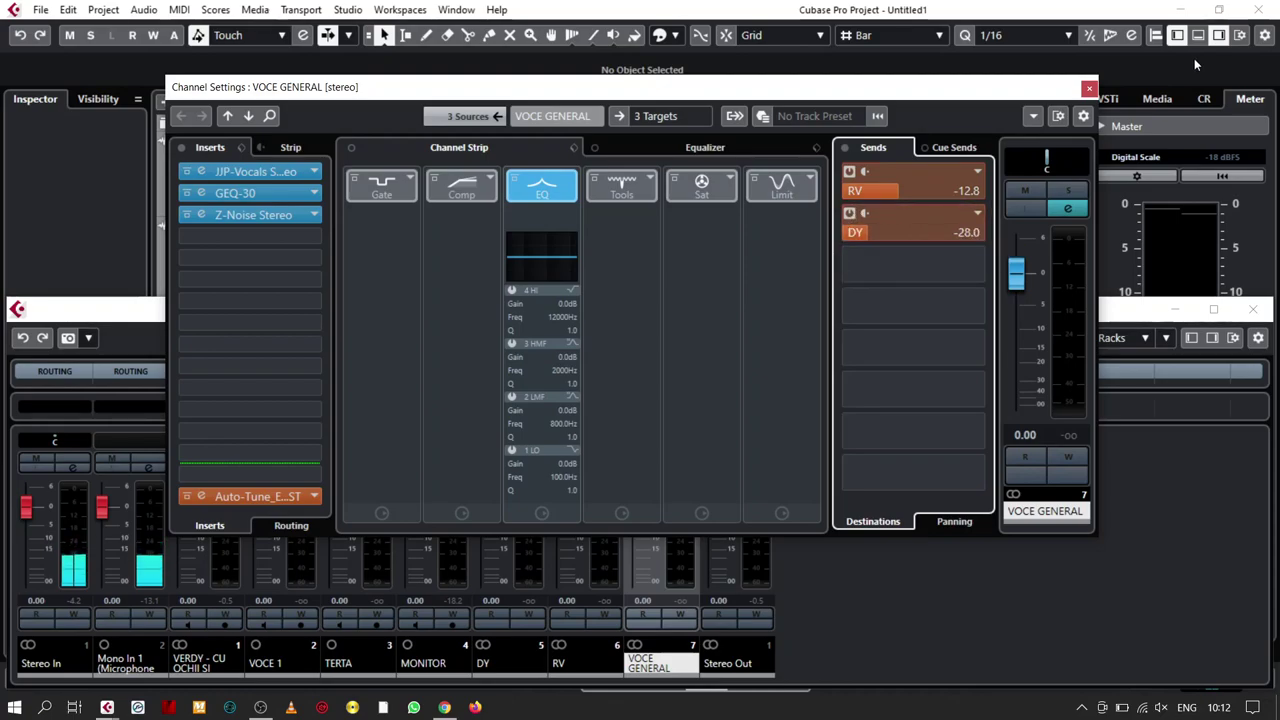
click(1089, 88)
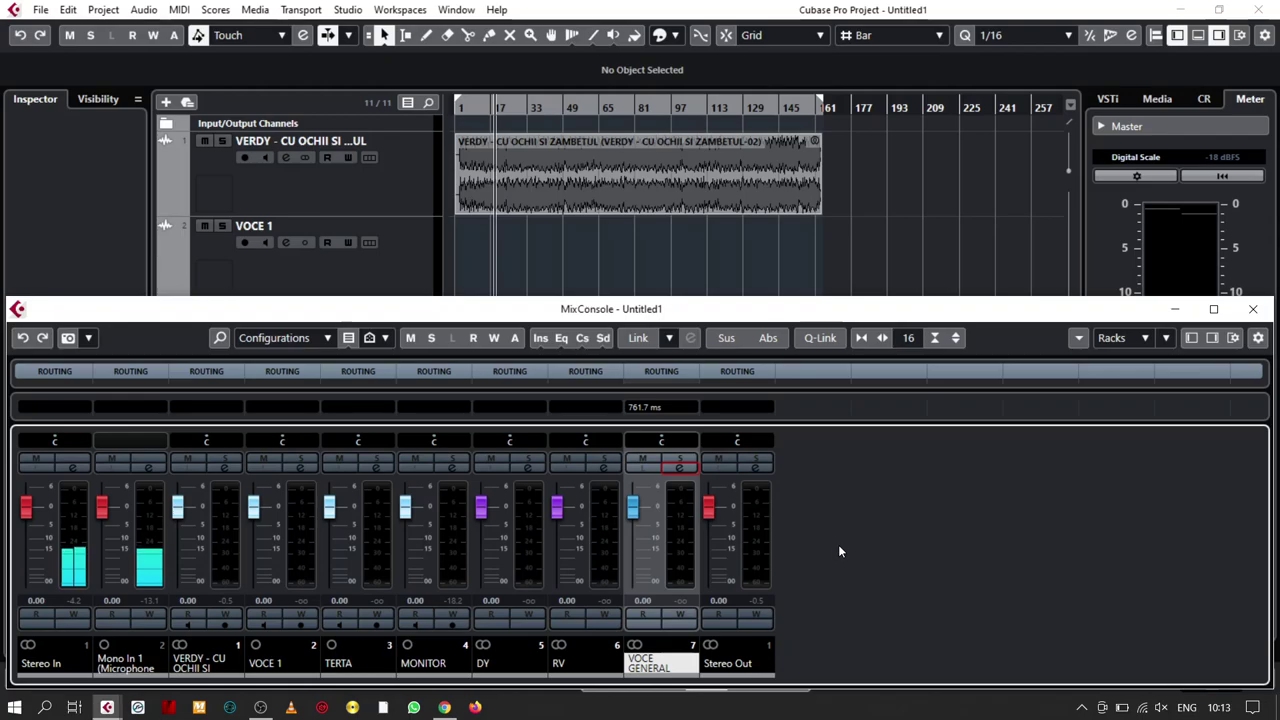
Insert lkjb_qrange_x64 from the ANALIZARE category in the last insert slot of the Stereo Out channel and close its window.
click(756, 475)
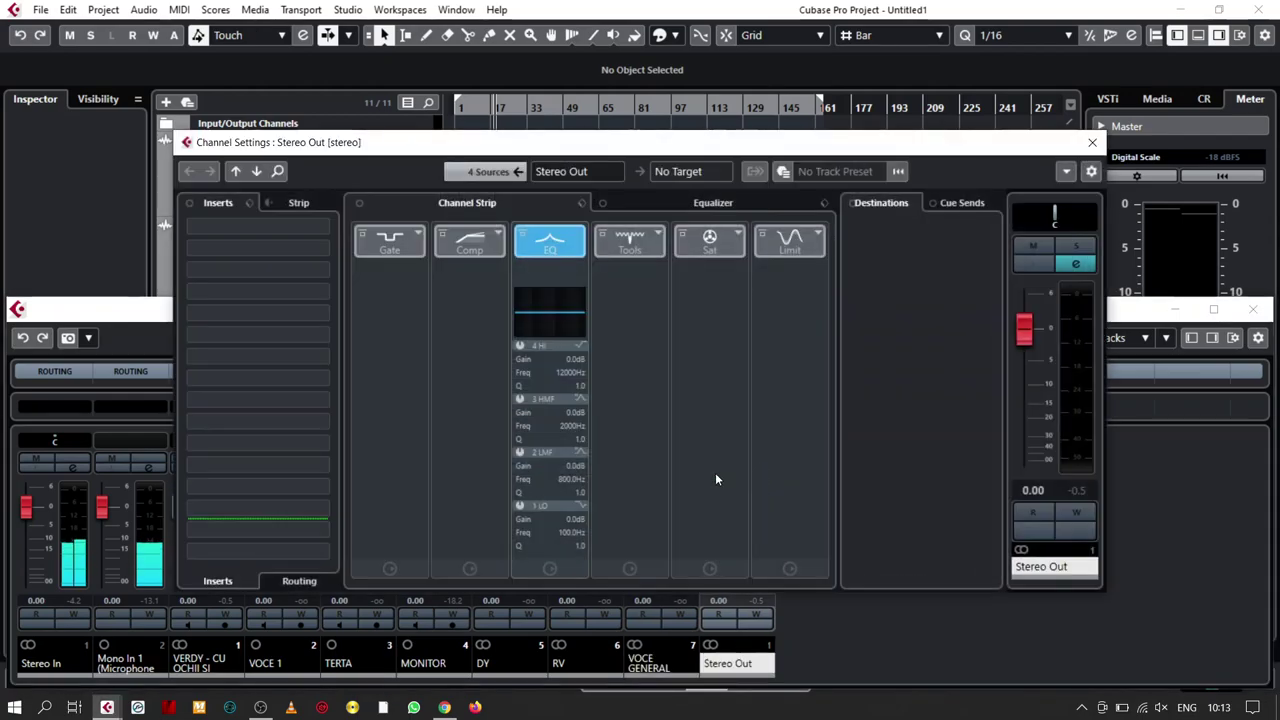
click(262, 553)
click(258, 249)
click(270, 262)
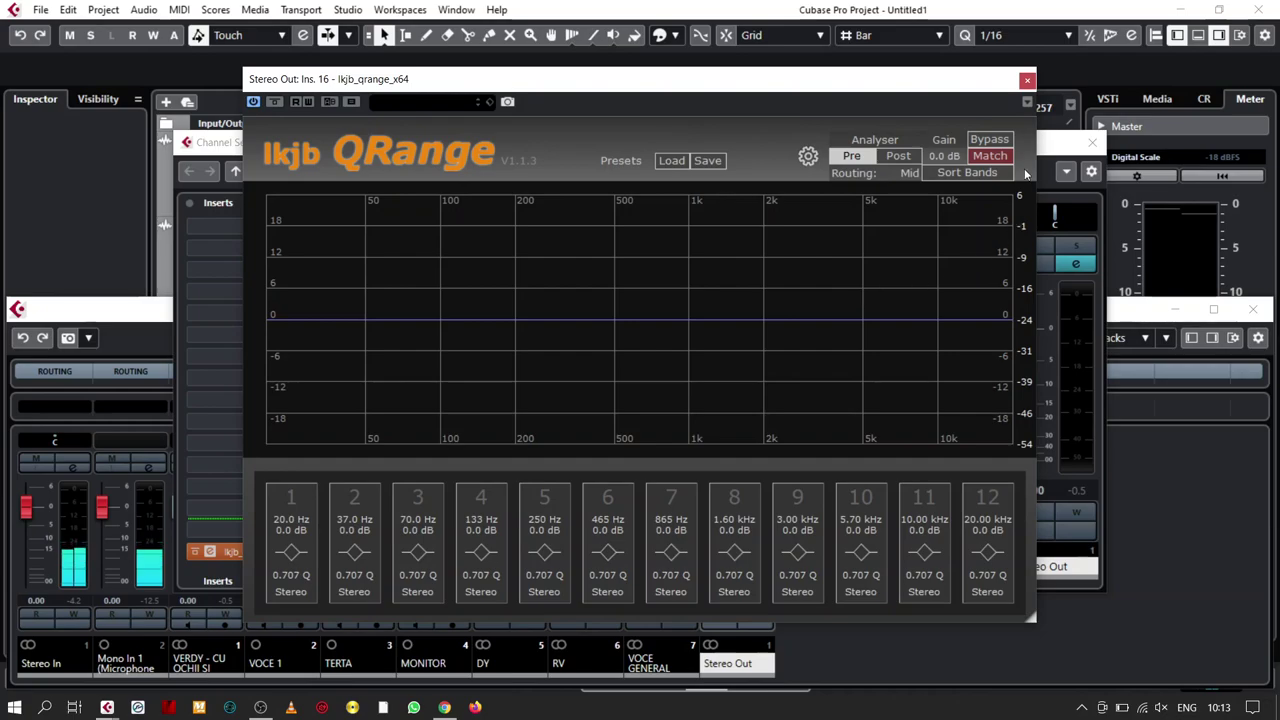
click(1027, 83)
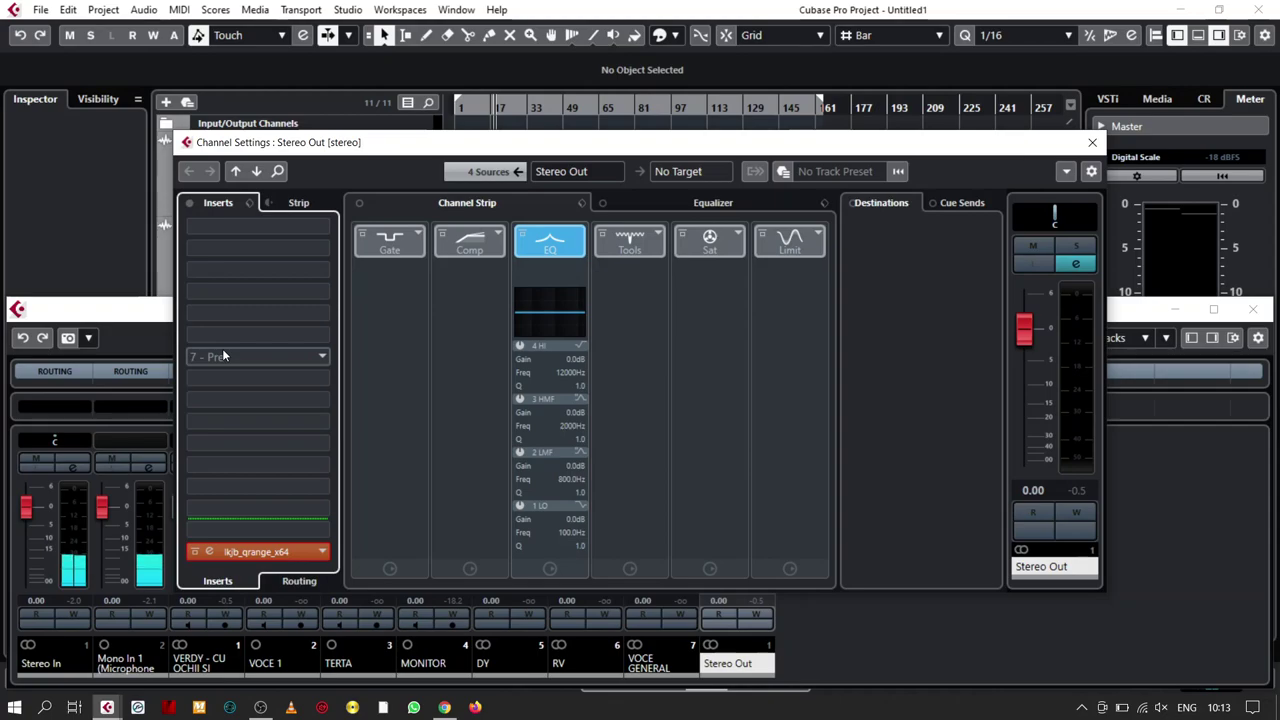
Insert BT Equalizer PEQ2B from the BLUE TUBES category in the first slot of Stereo Out and close its window.
click(286, 229)
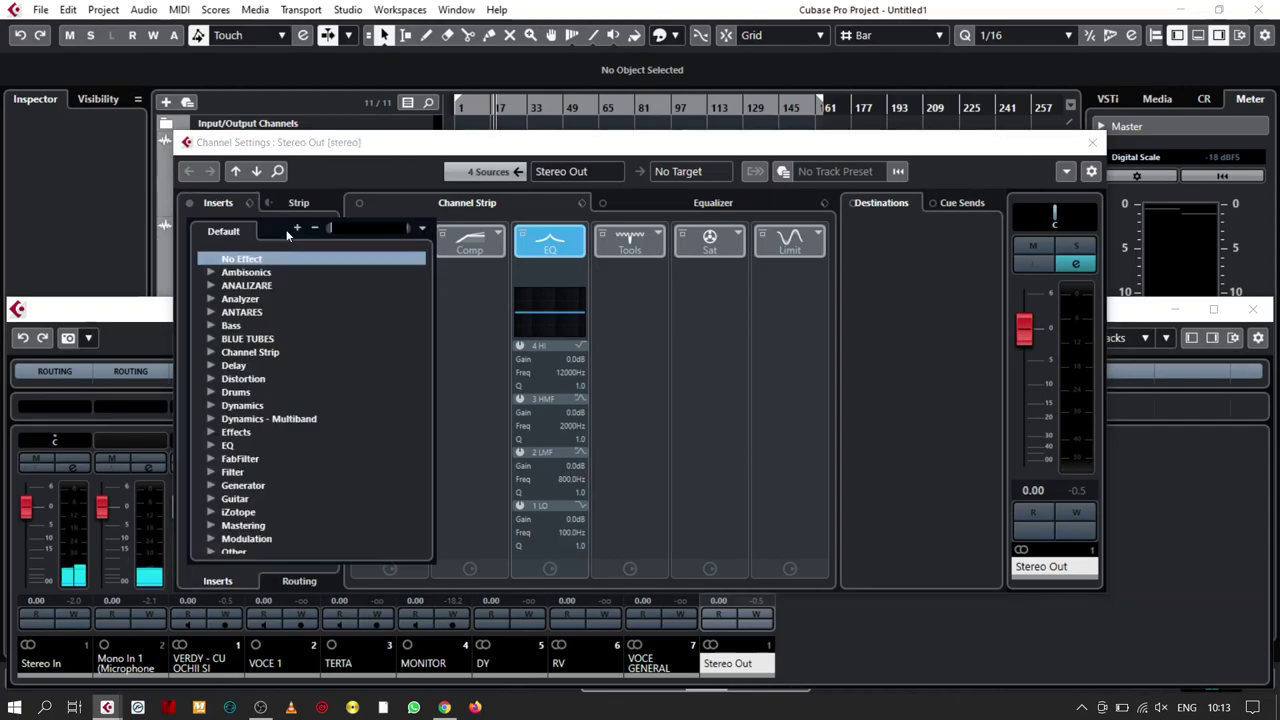
click(252, 340)
scroll(373, 392, down, 1)
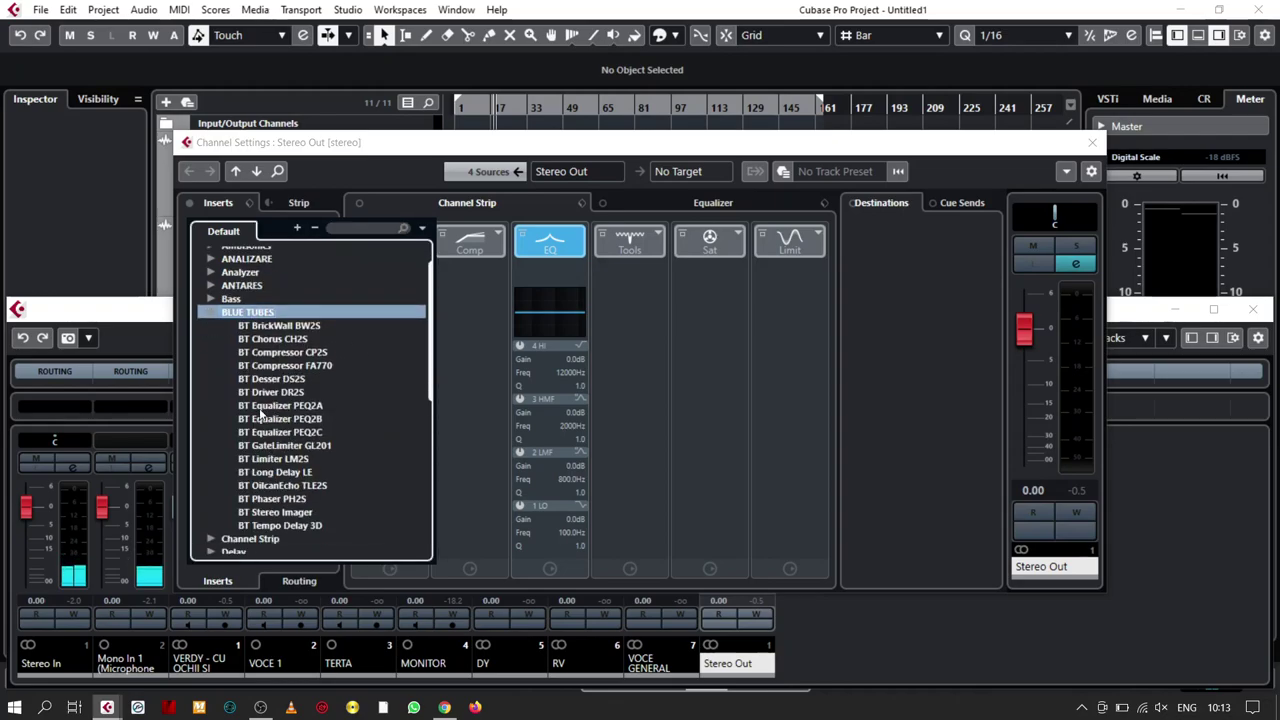
click(314, 419)
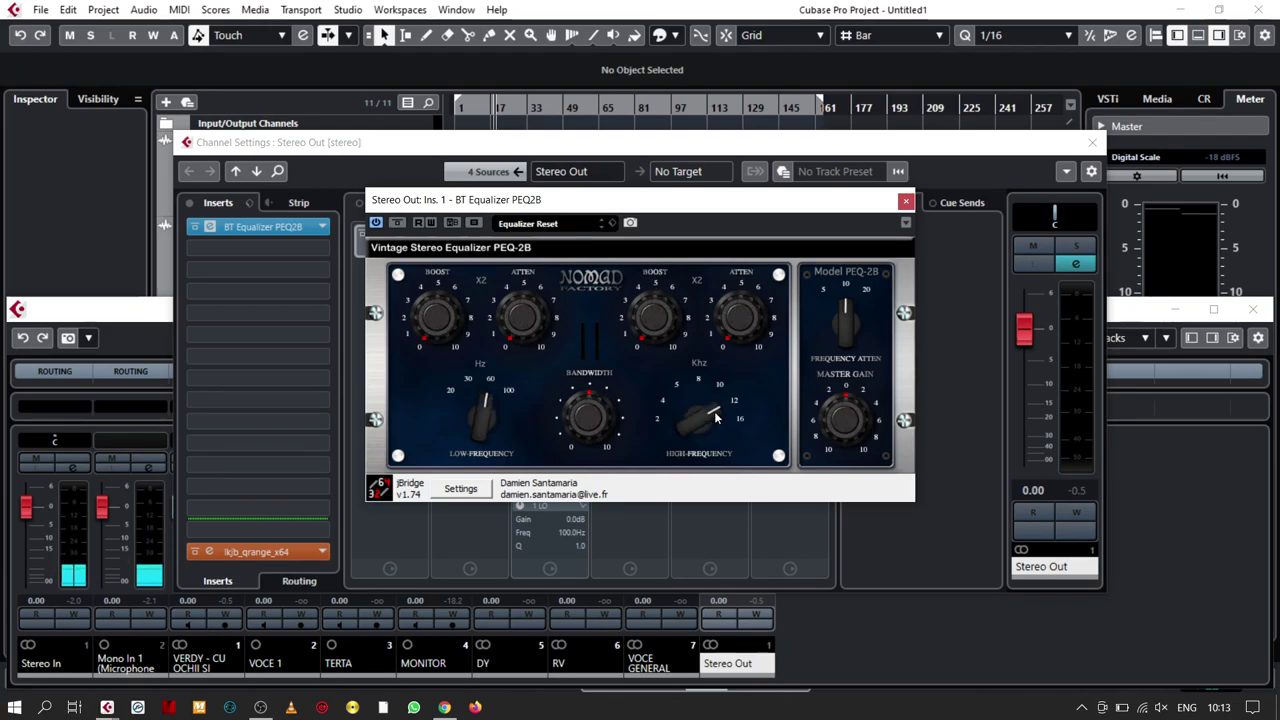
click(906, 200)
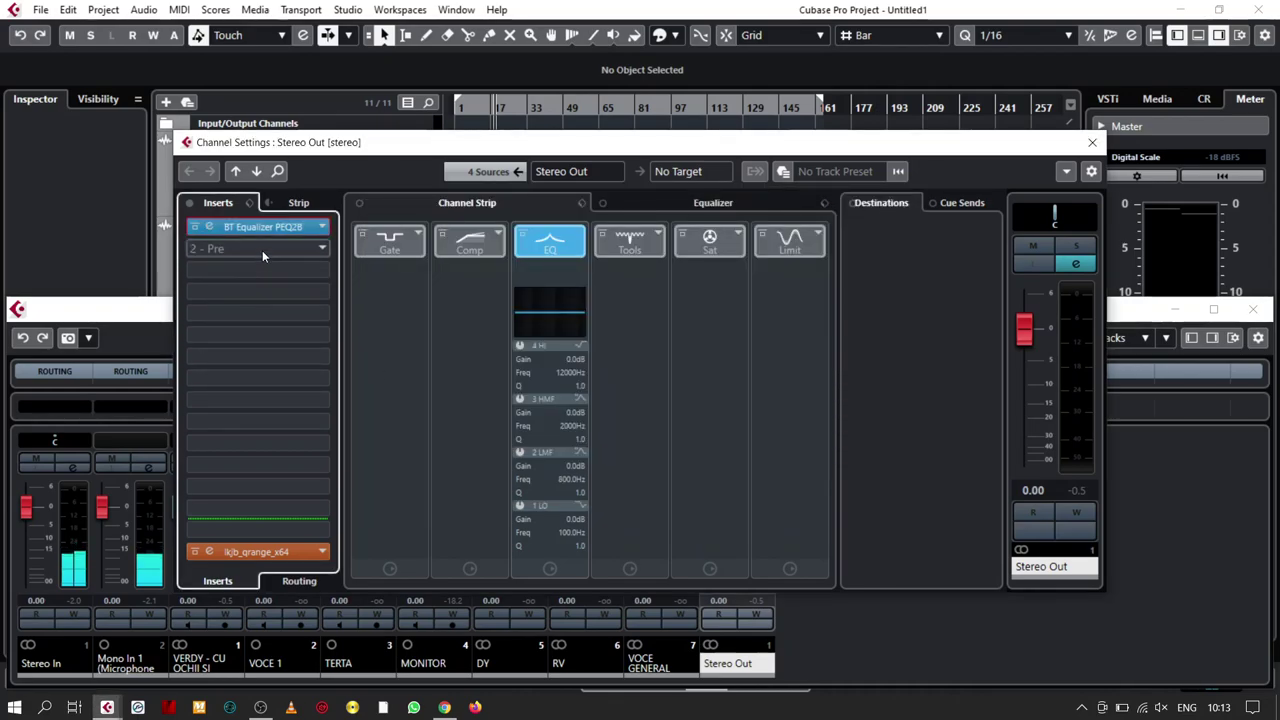
Insert BT Stereo Imager from the BLUE TUBES category in the second Stereo Out slot, load its Stereo Imager preset and close its window.
click(262, 250)
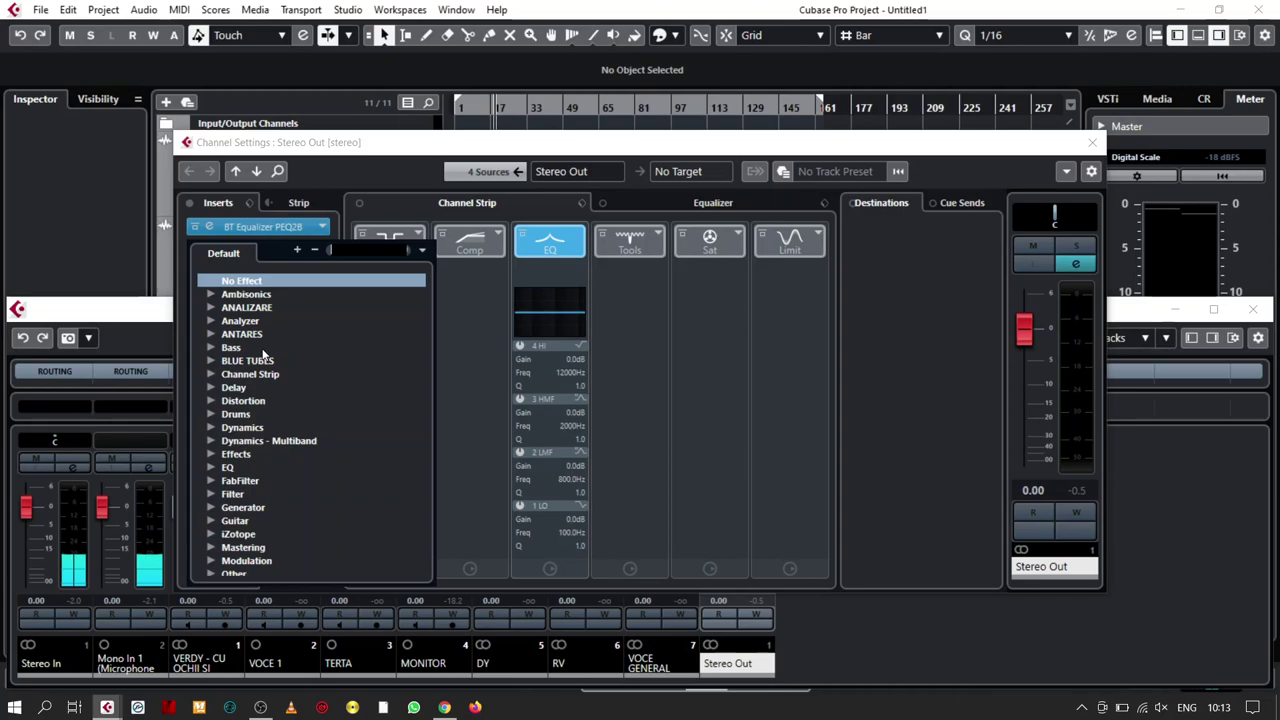
click(254, 362)
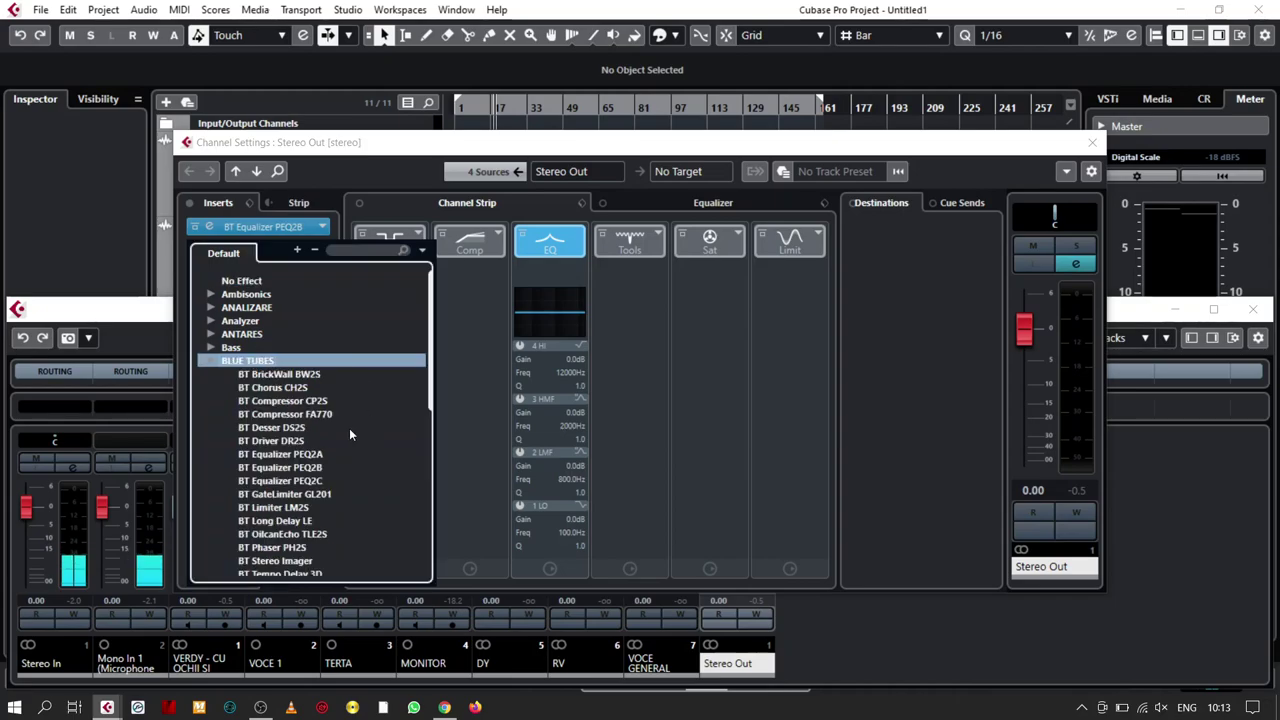
scroll(349, 428, down, 1)
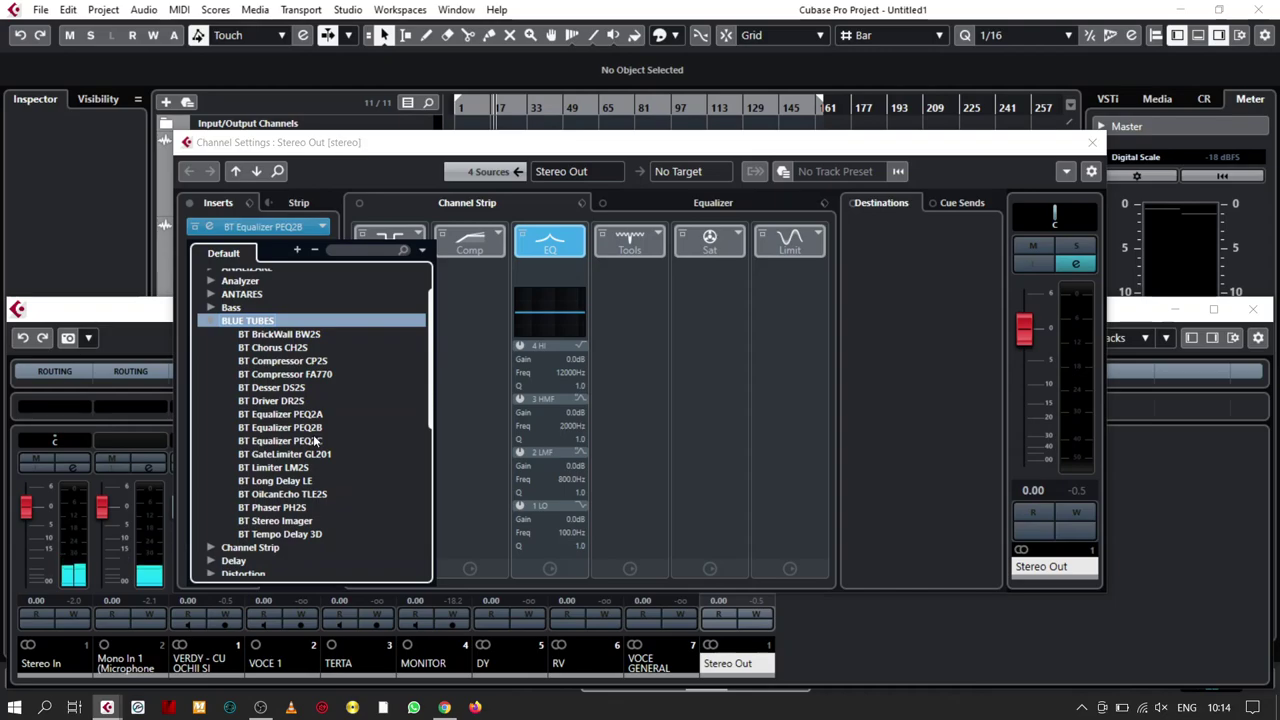
click(275, 521)
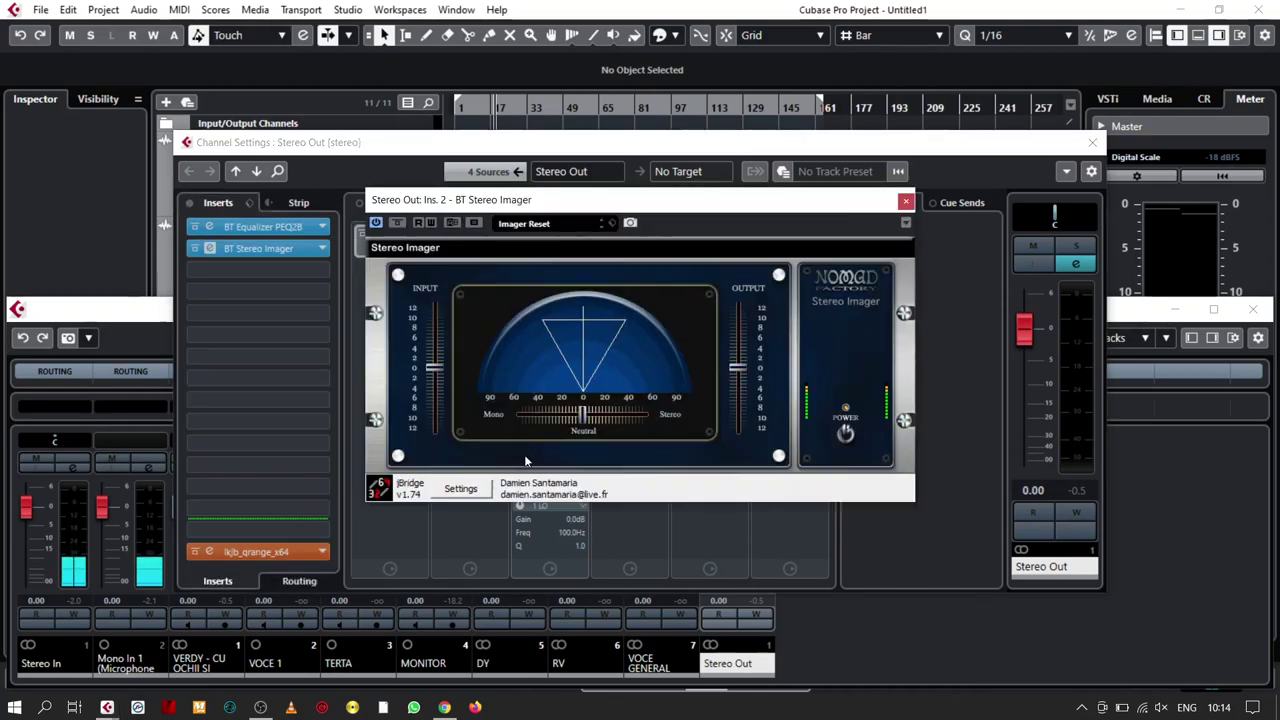
click(554, 222)
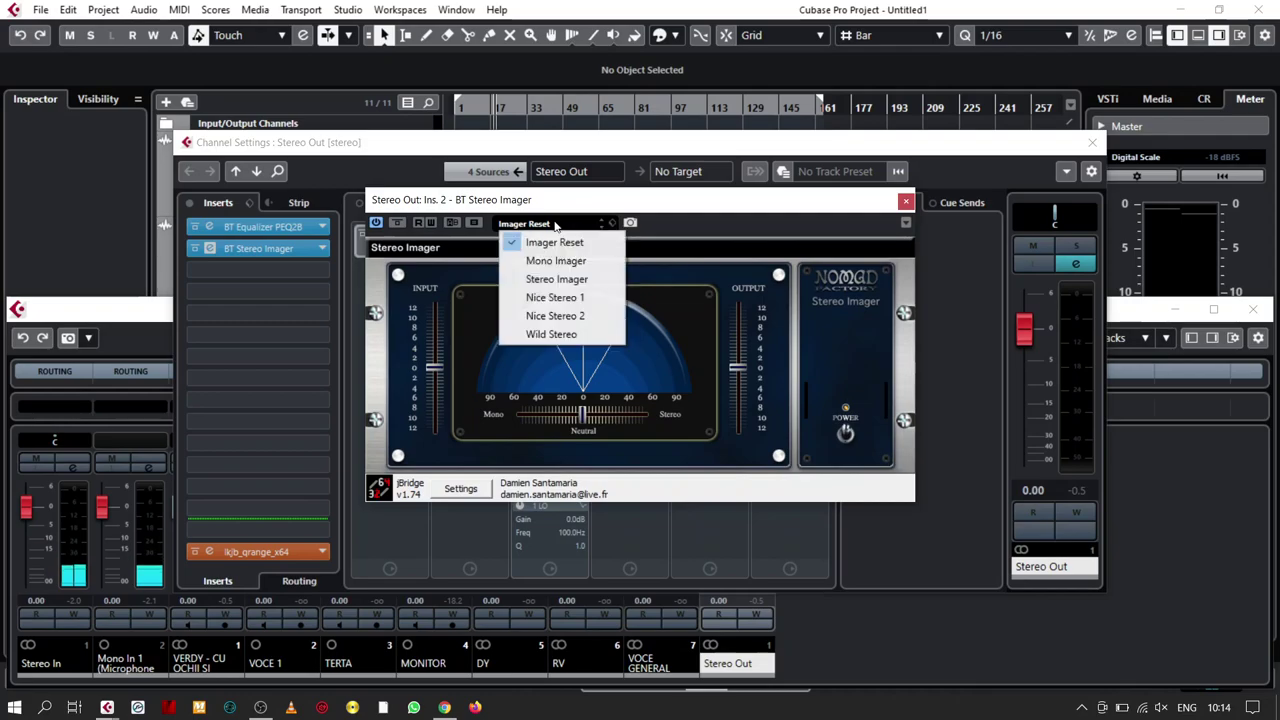
click(578, 280)
click(906, 200)
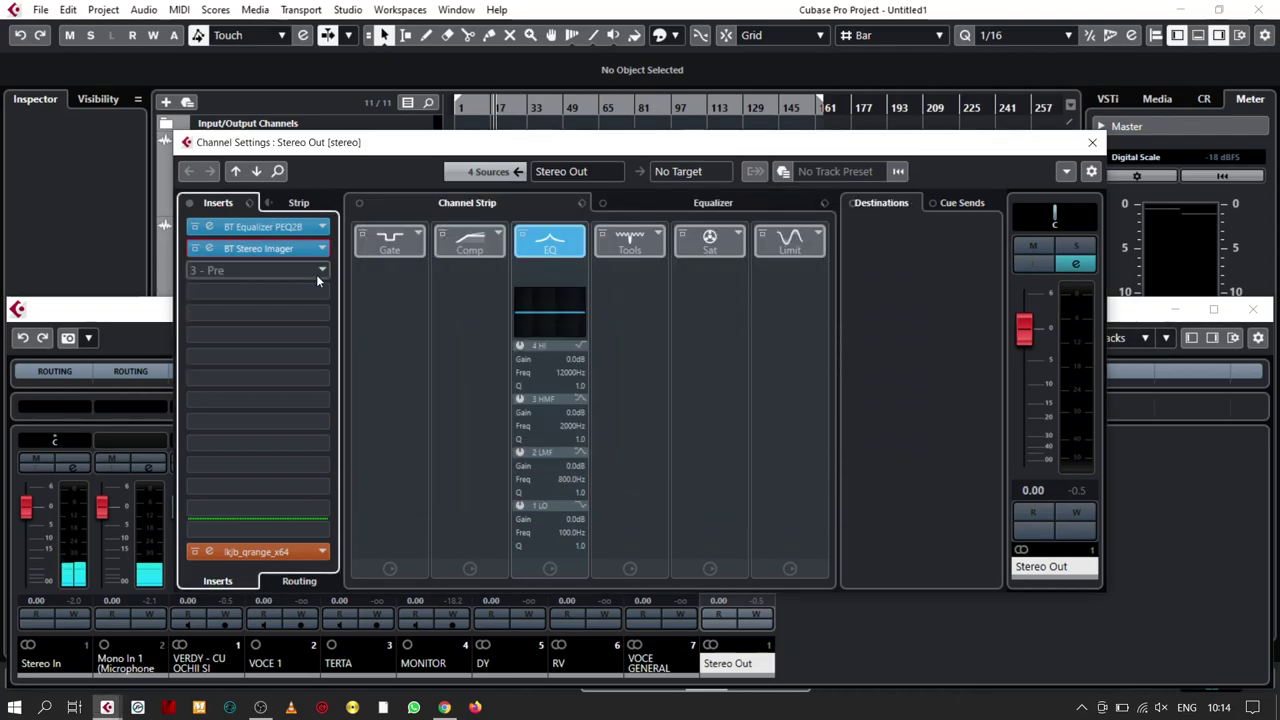
Search the plug-ins for the multiband compressor, insert MultibandCompressor in the third slot of Stereo Out and close its window.
click(264, 276)
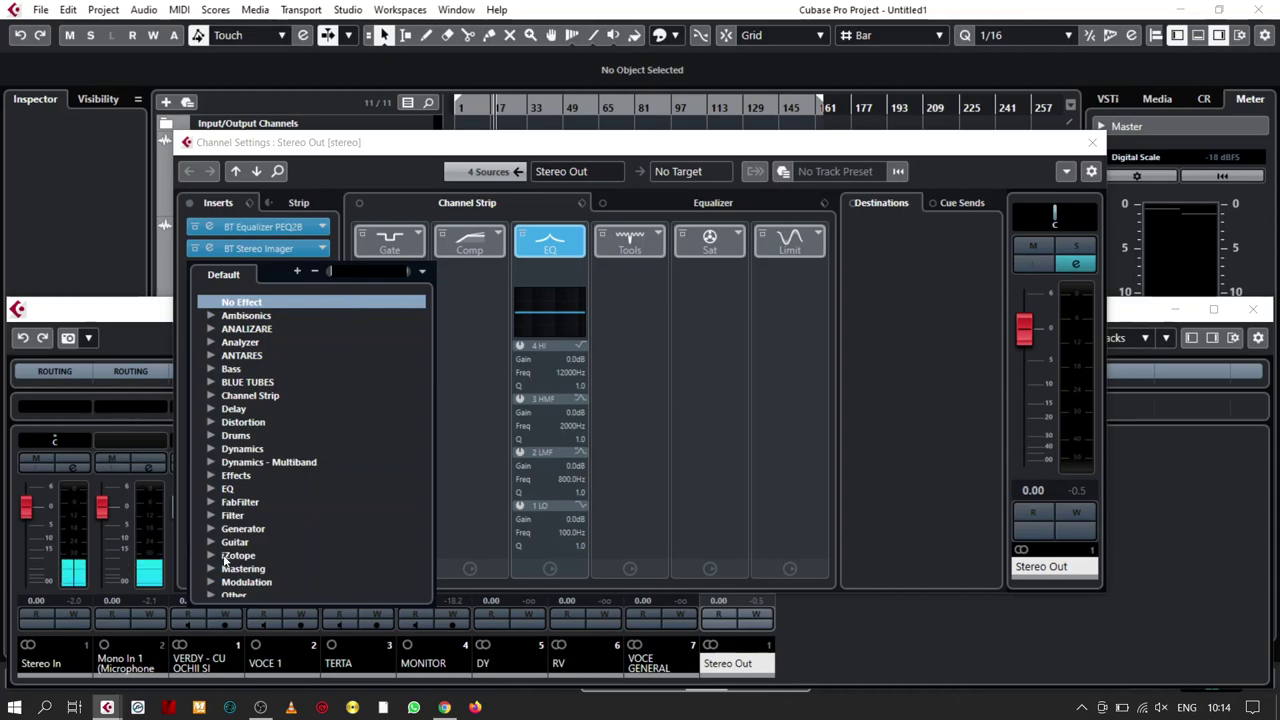
scroll(272, 542, down, 1)
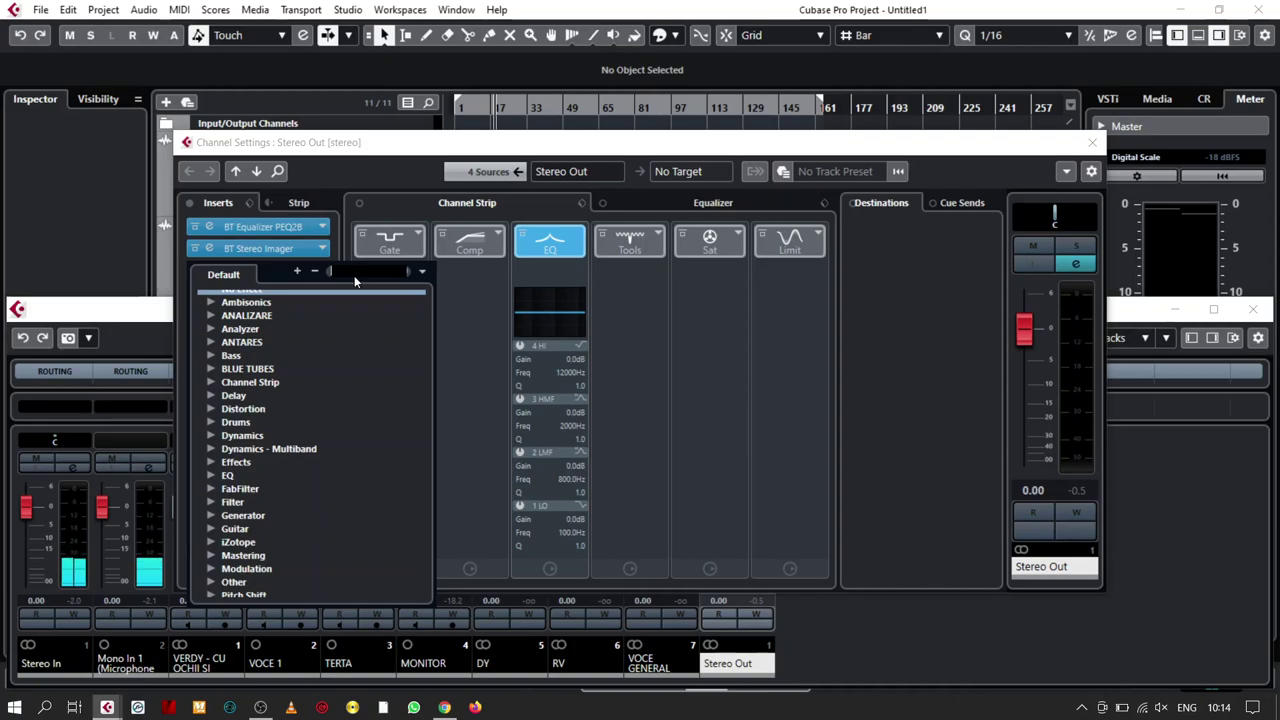
text(MULTI)
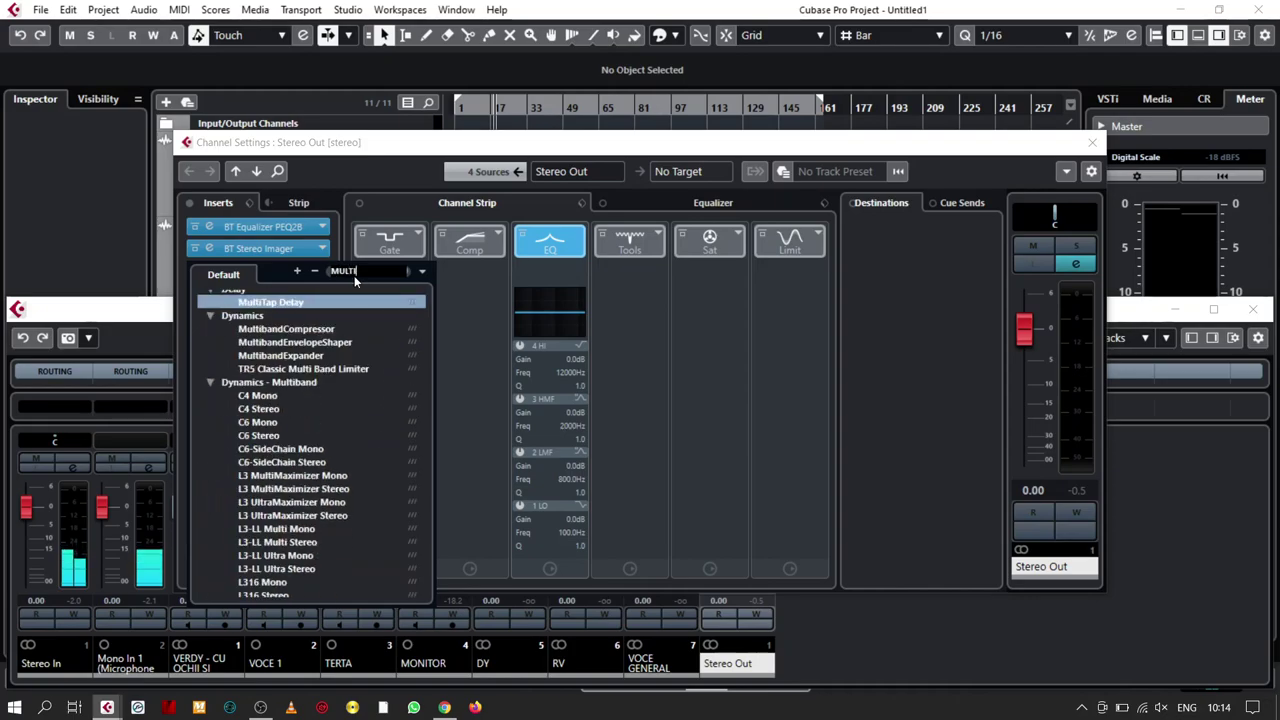
text(BAND COMPRESO)
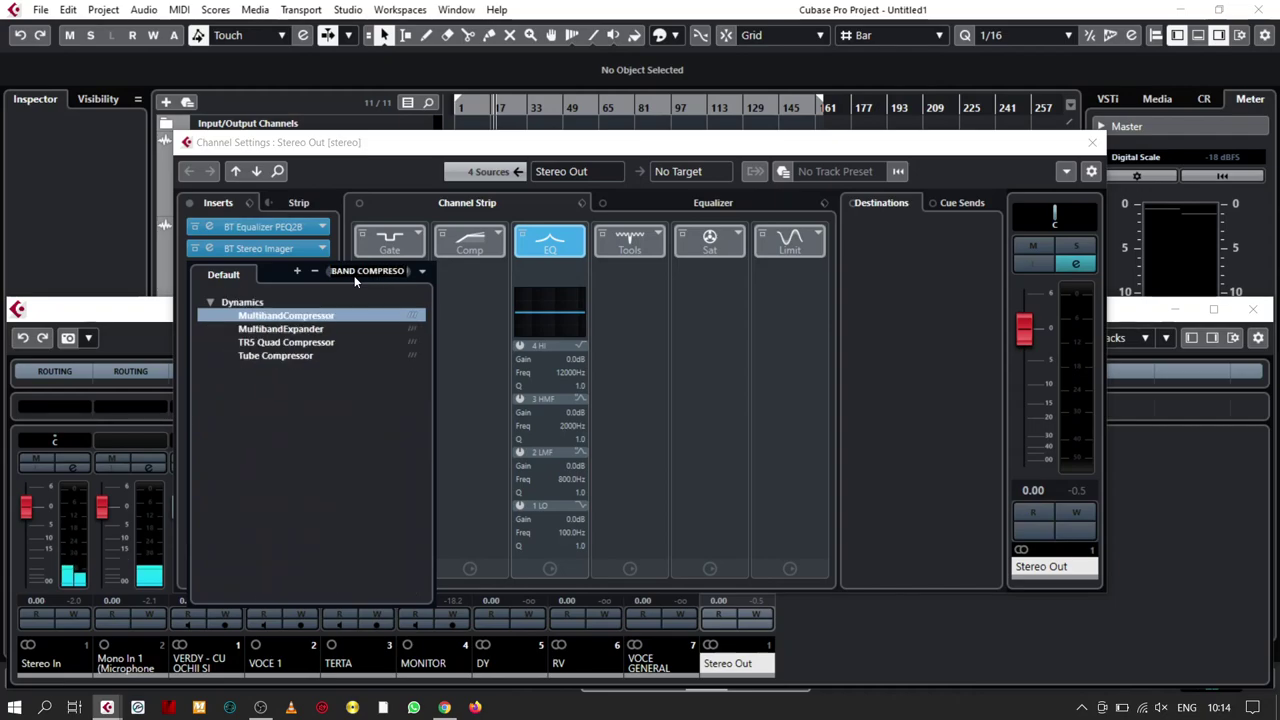
key(Return)
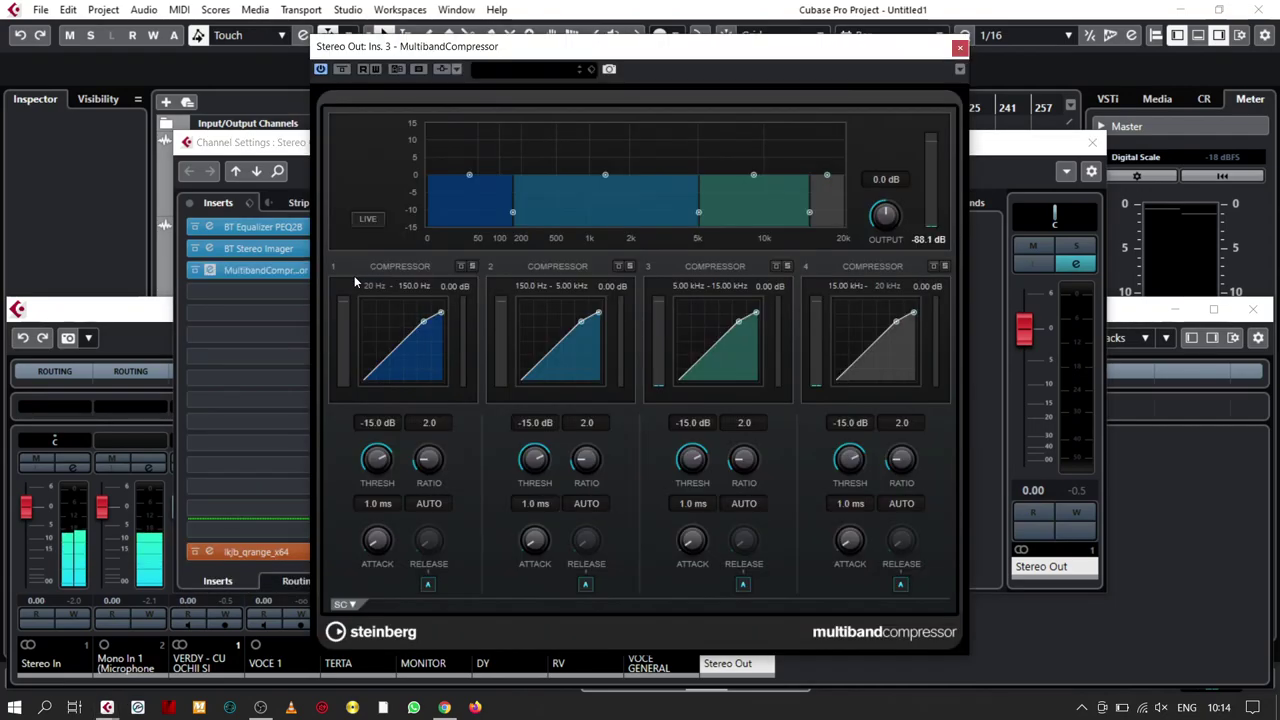
click(960, 47)
Insert Maserati GRP Stereo from the Mastering category in the fourth slot of Stereo Out and set it to MASTER mode.
click(262, 296)
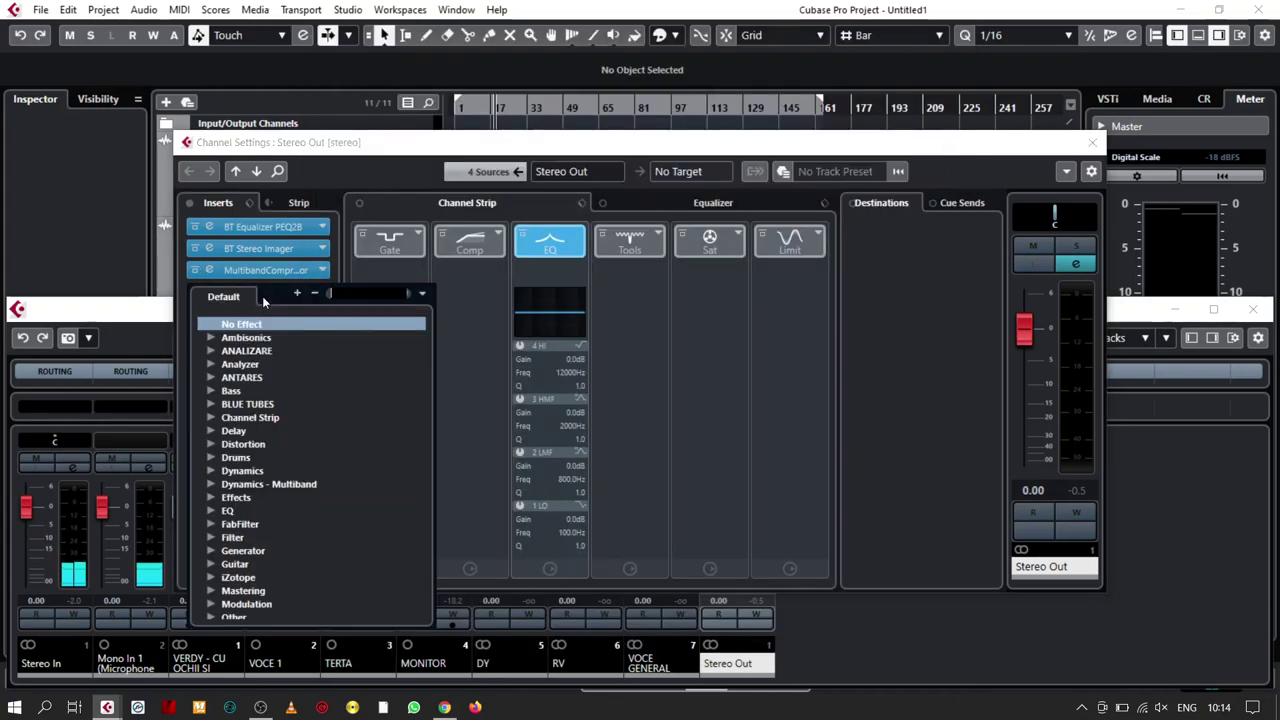
scroll(252, 540, down, 2)
click(248, 524)
scroll(330, 510, down, 6)
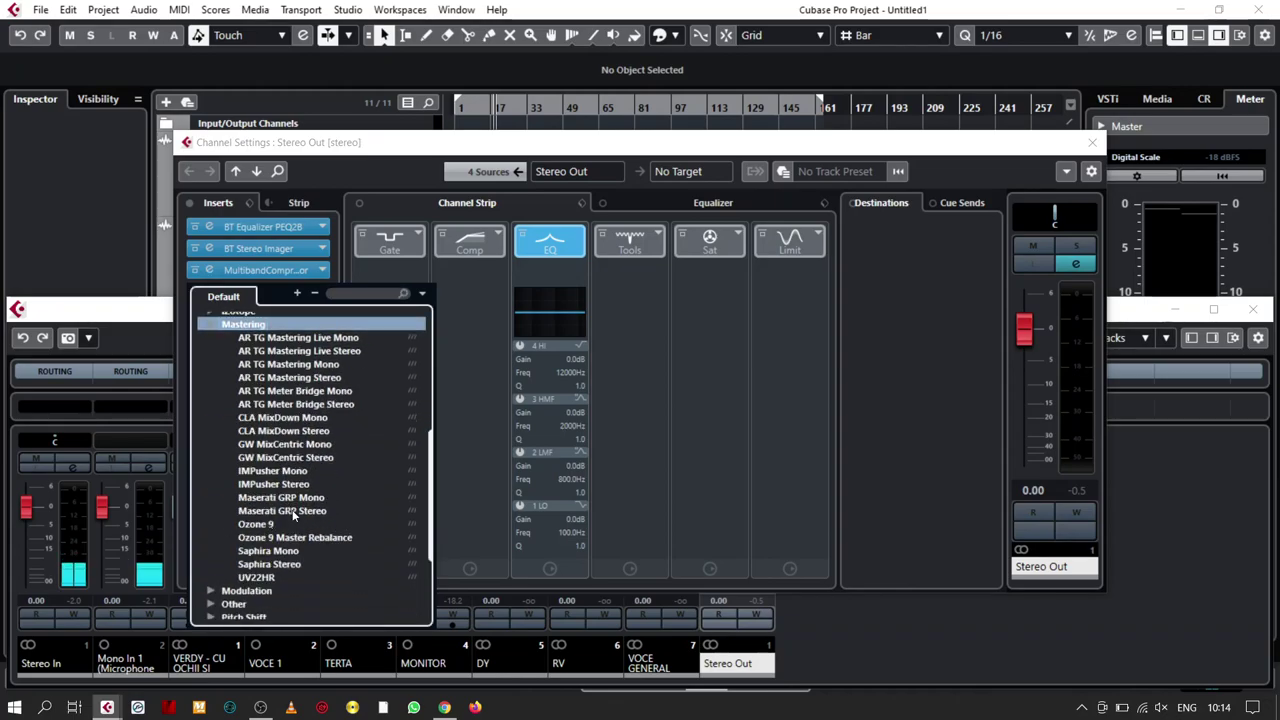
click(282, 511)
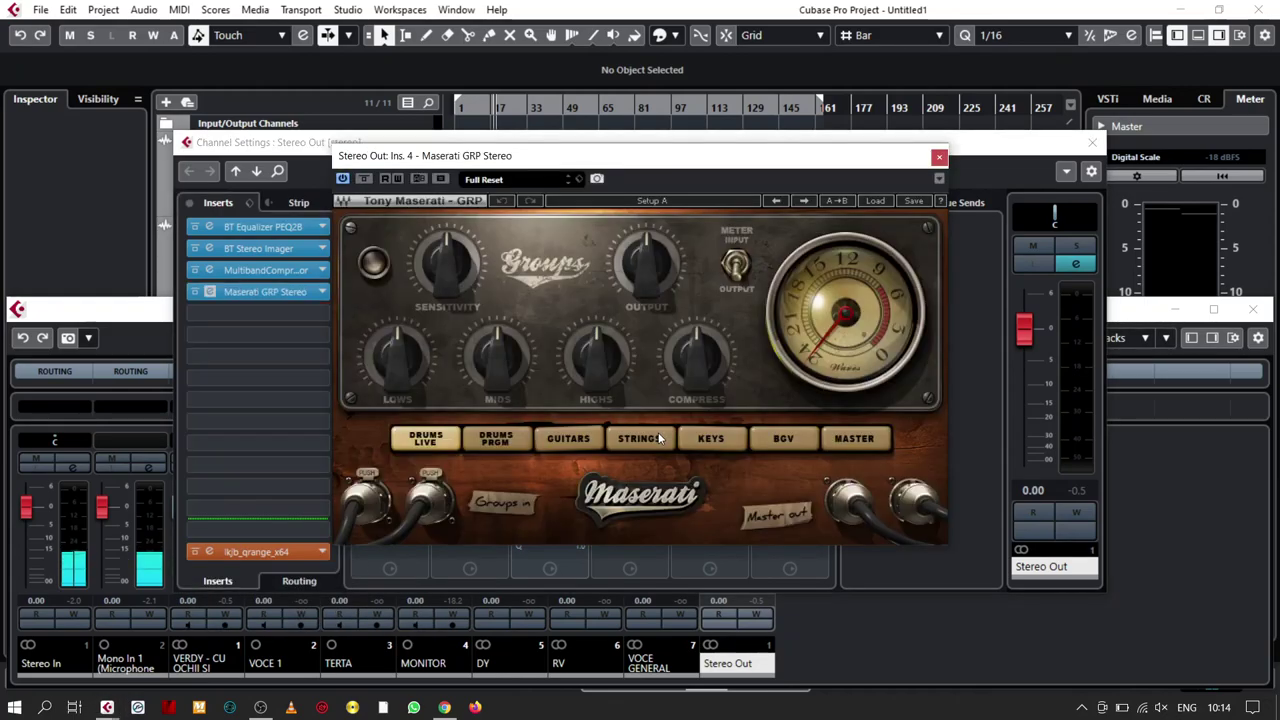
click(853, 442)
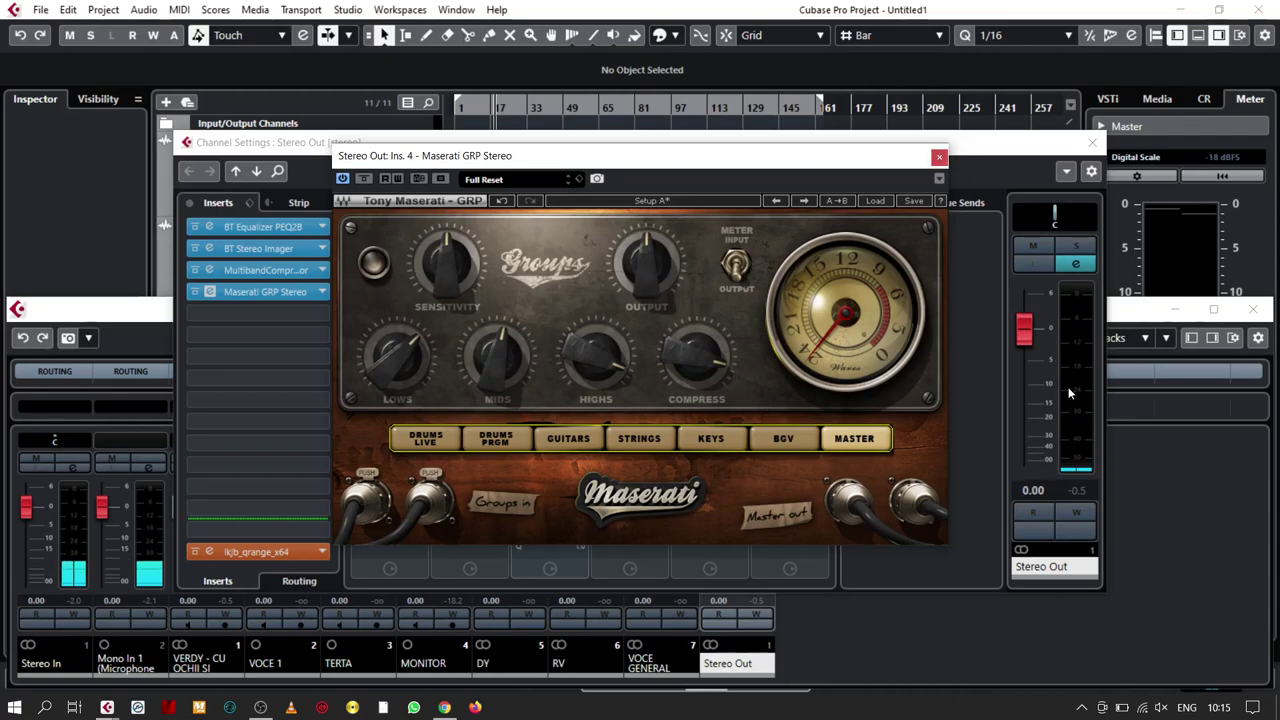
Set the Stereo Out channel volume to -1 and close the Maserati GRP window.
click(1033, 490)
text(-)
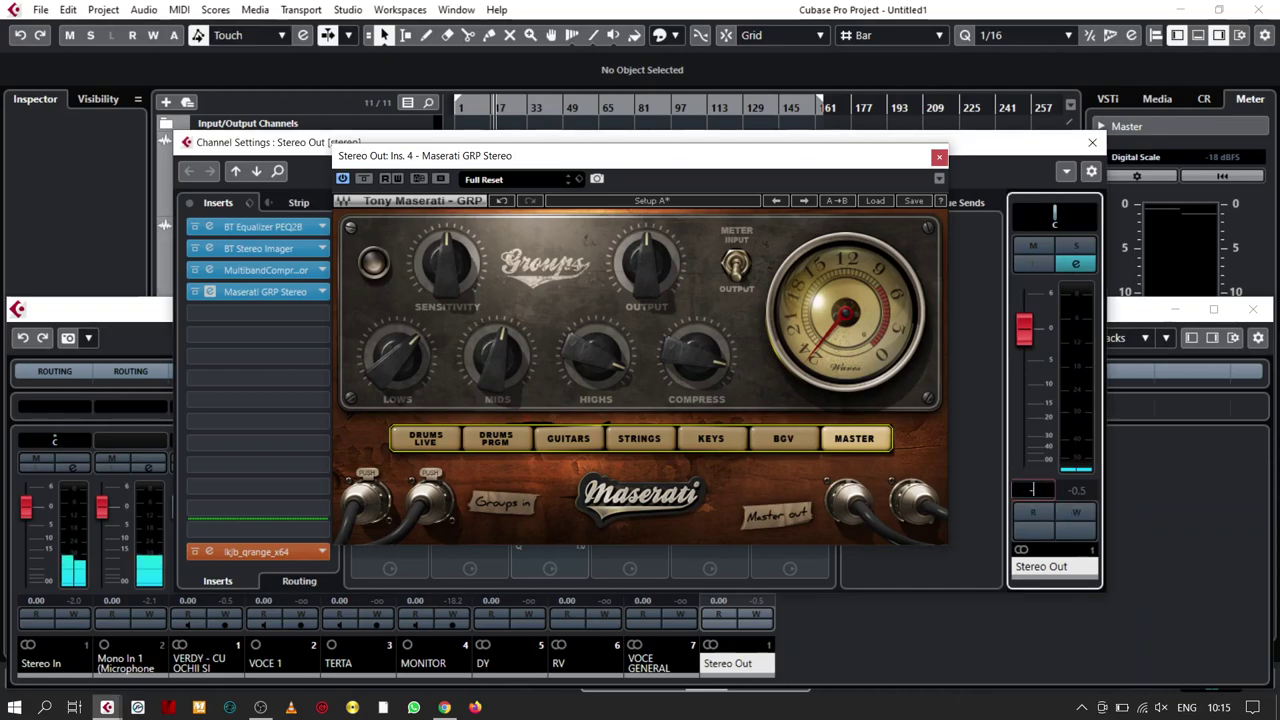
text(1)
key(Return)
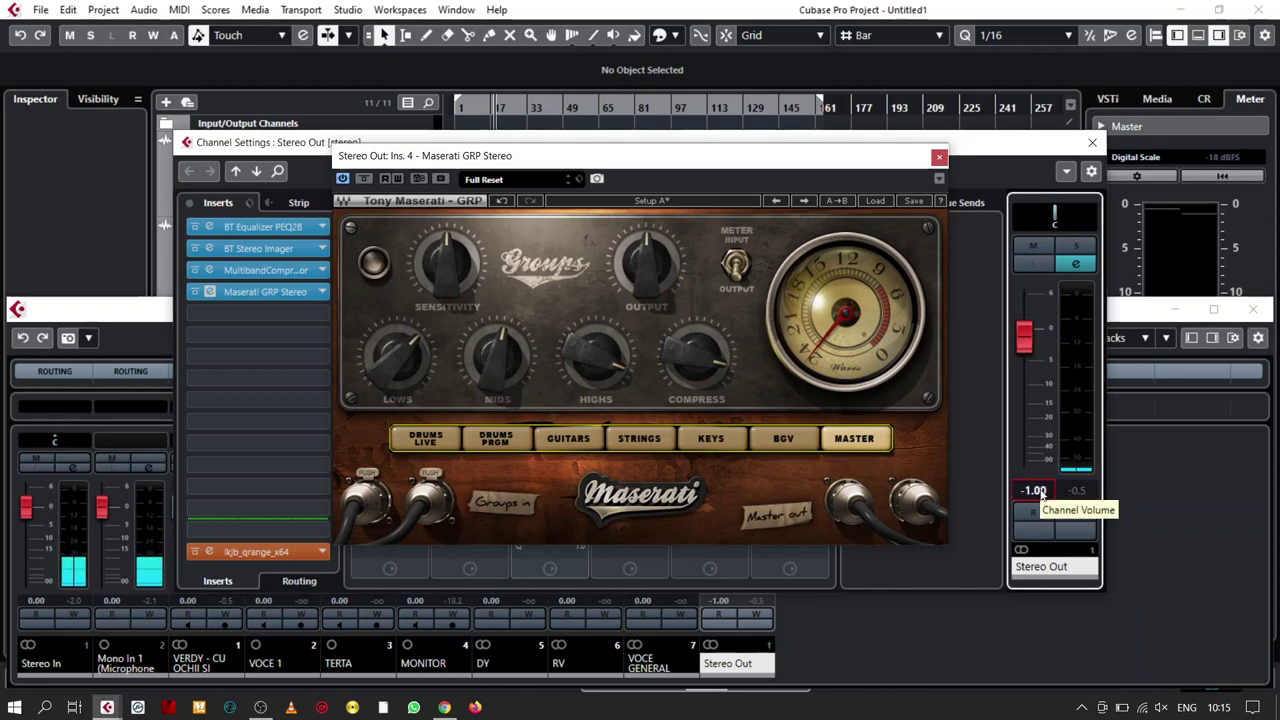
click(939, 158)
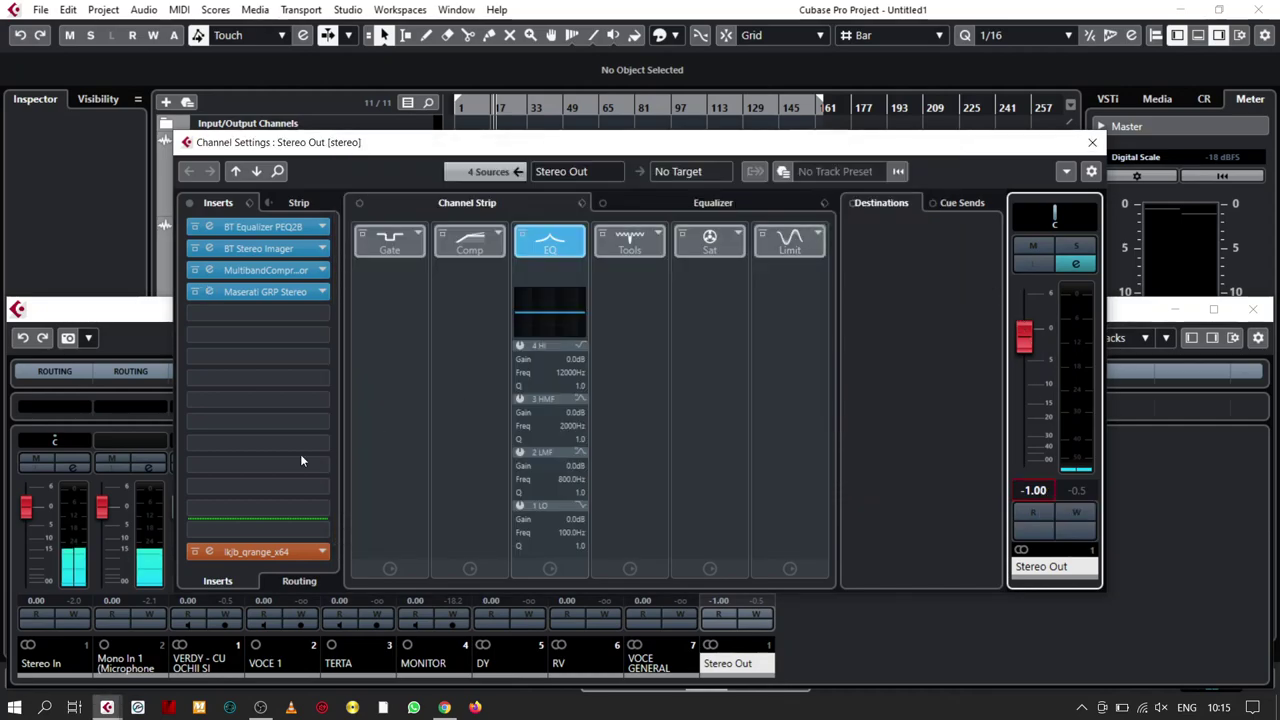
Insert Z-Noise Stereo from the Restoration category in the fifth Stereo Out slot and close the plug-in, channel settings and MixConsole windows.
click(244, 314)
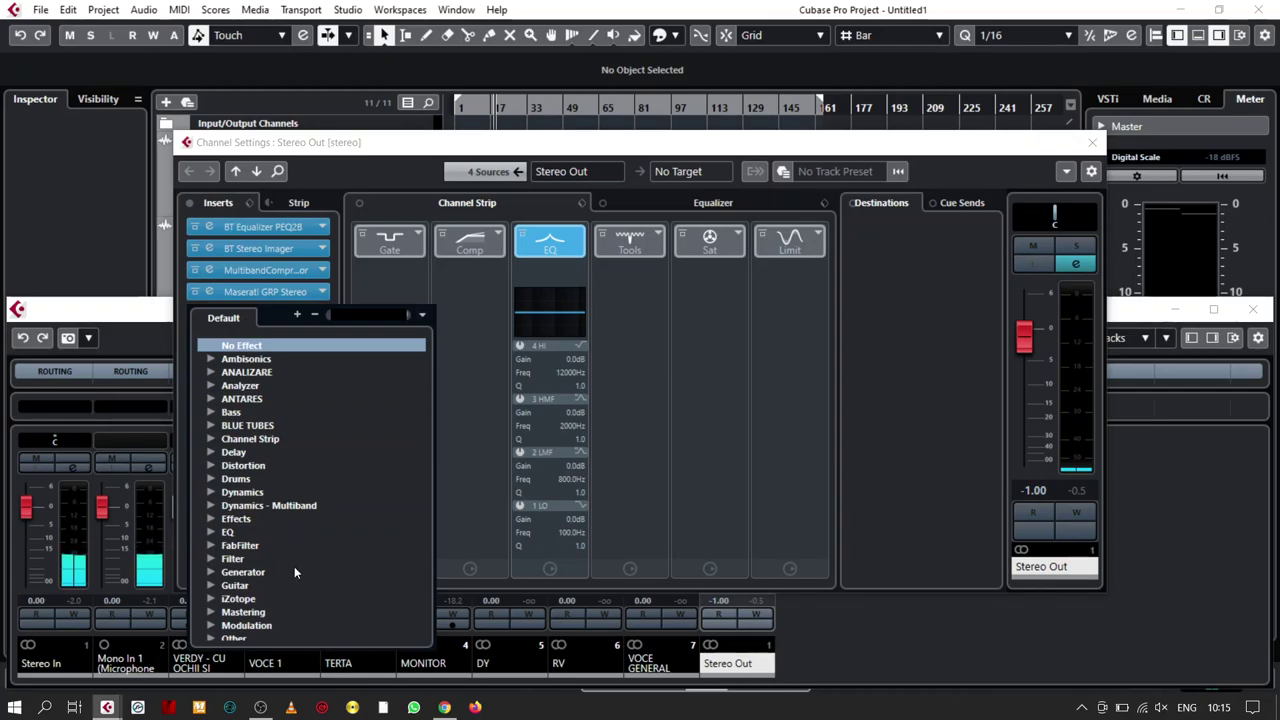
scroll(290, 555, down, 4)
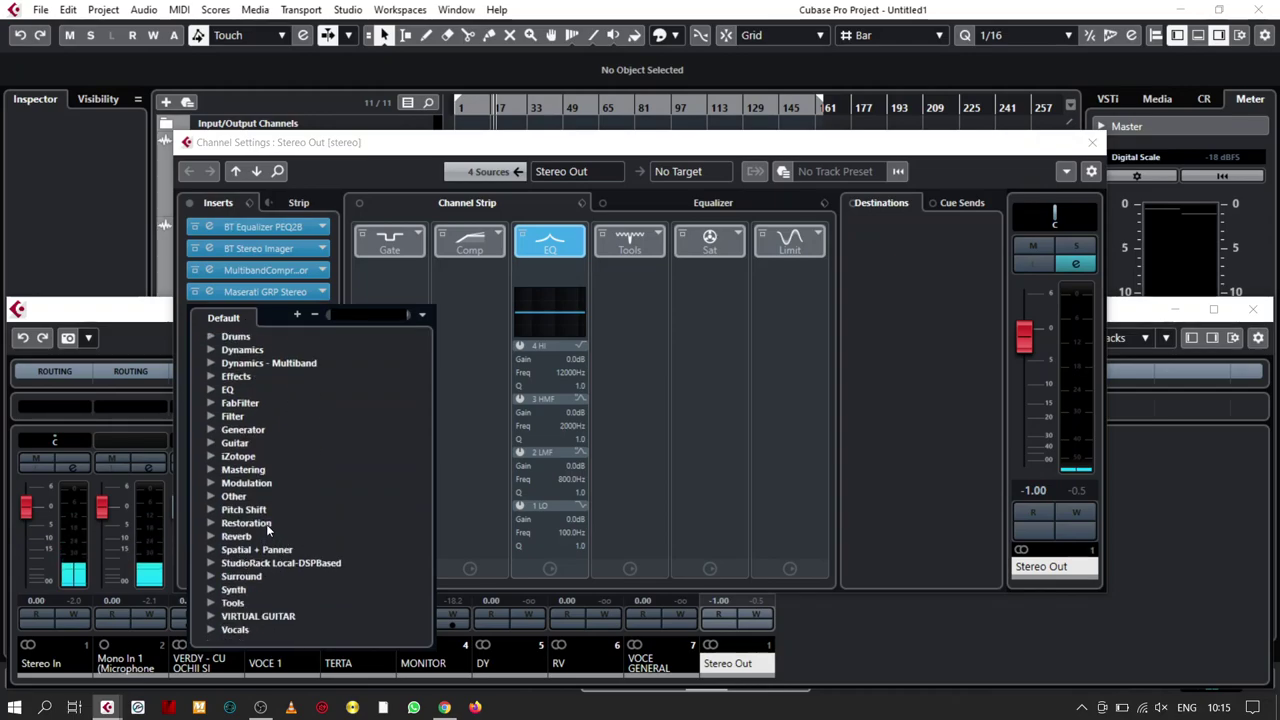
click(266, 524)
scroll(323, 540, down, 5)
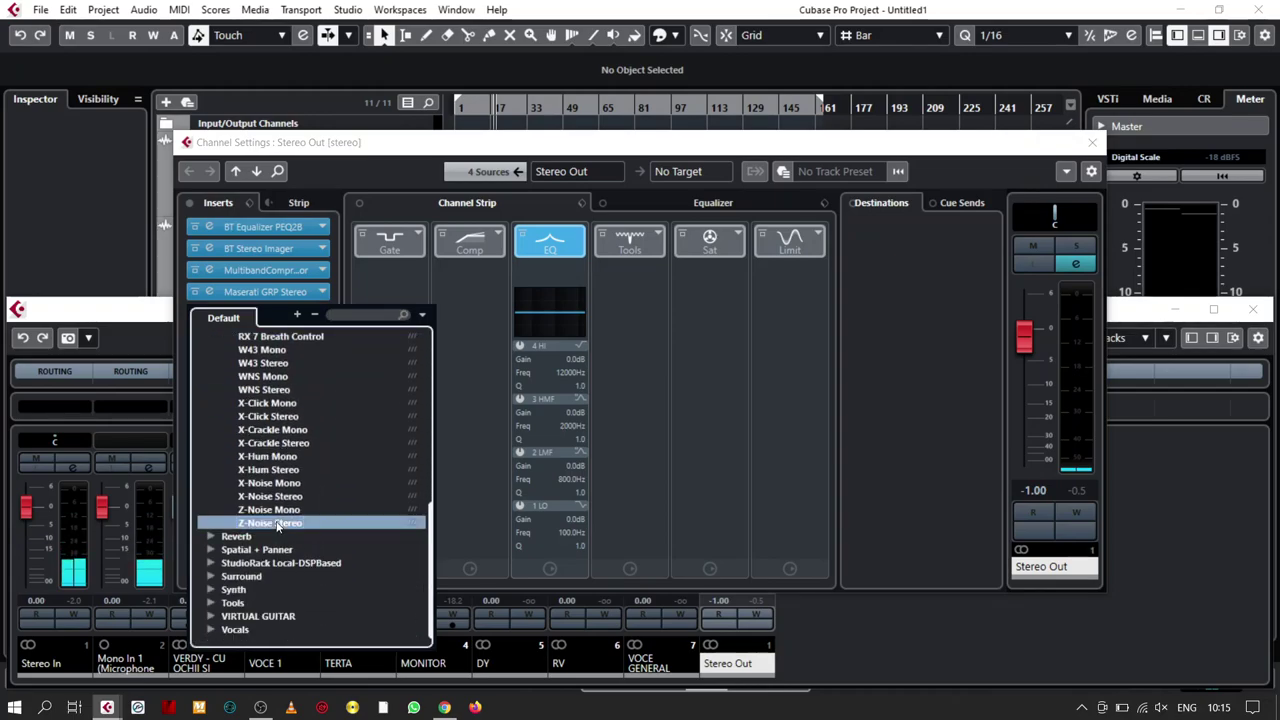
click(272, 523)
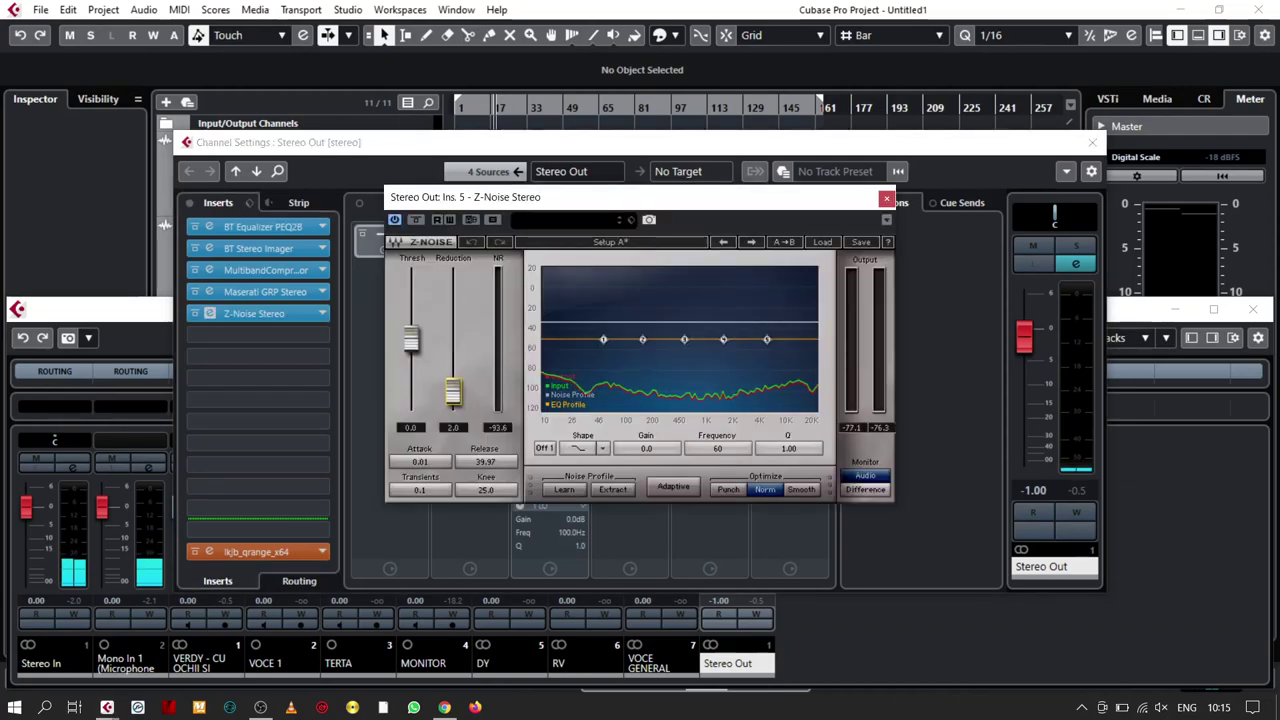
click(885, 199)
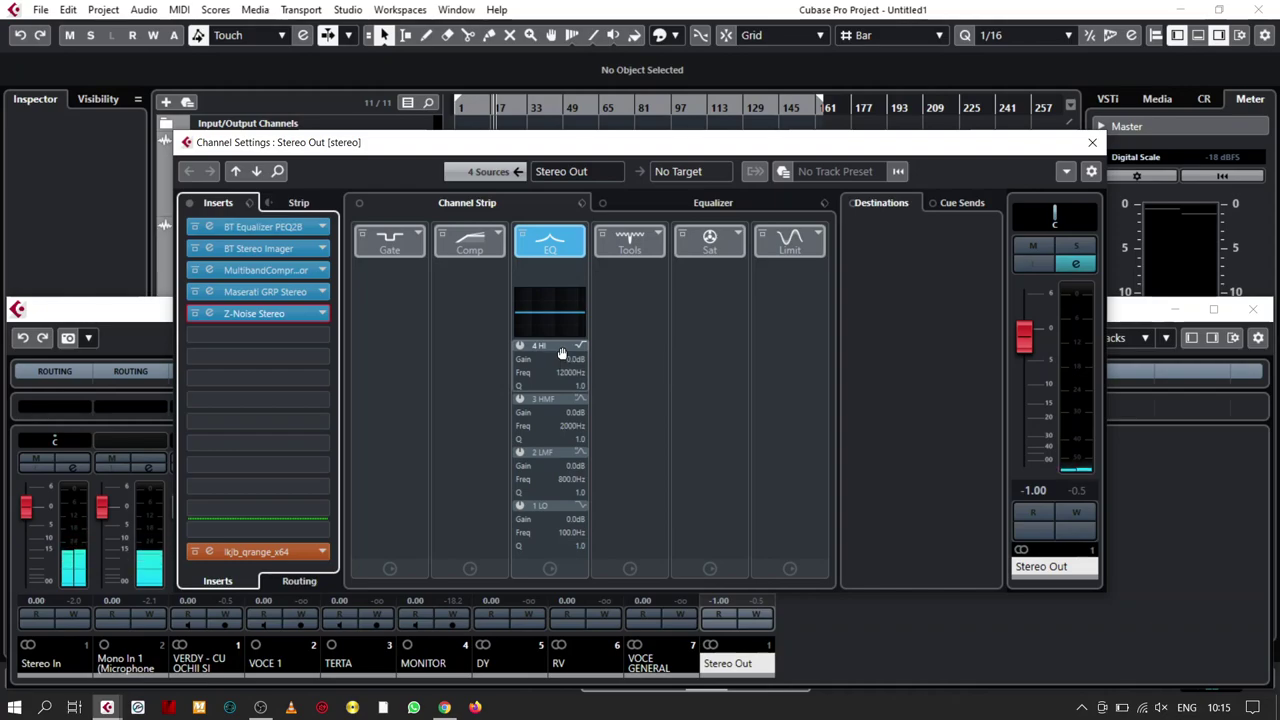
click(1091, 143)
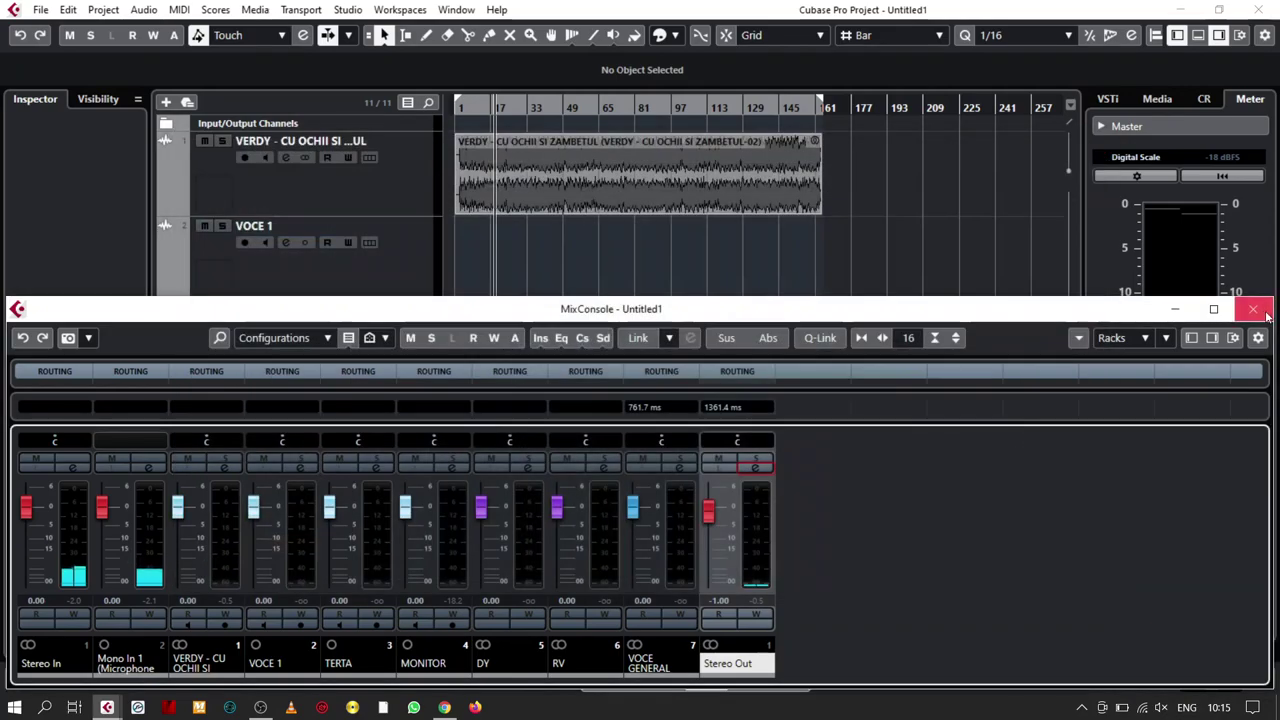
click(1254, 309)
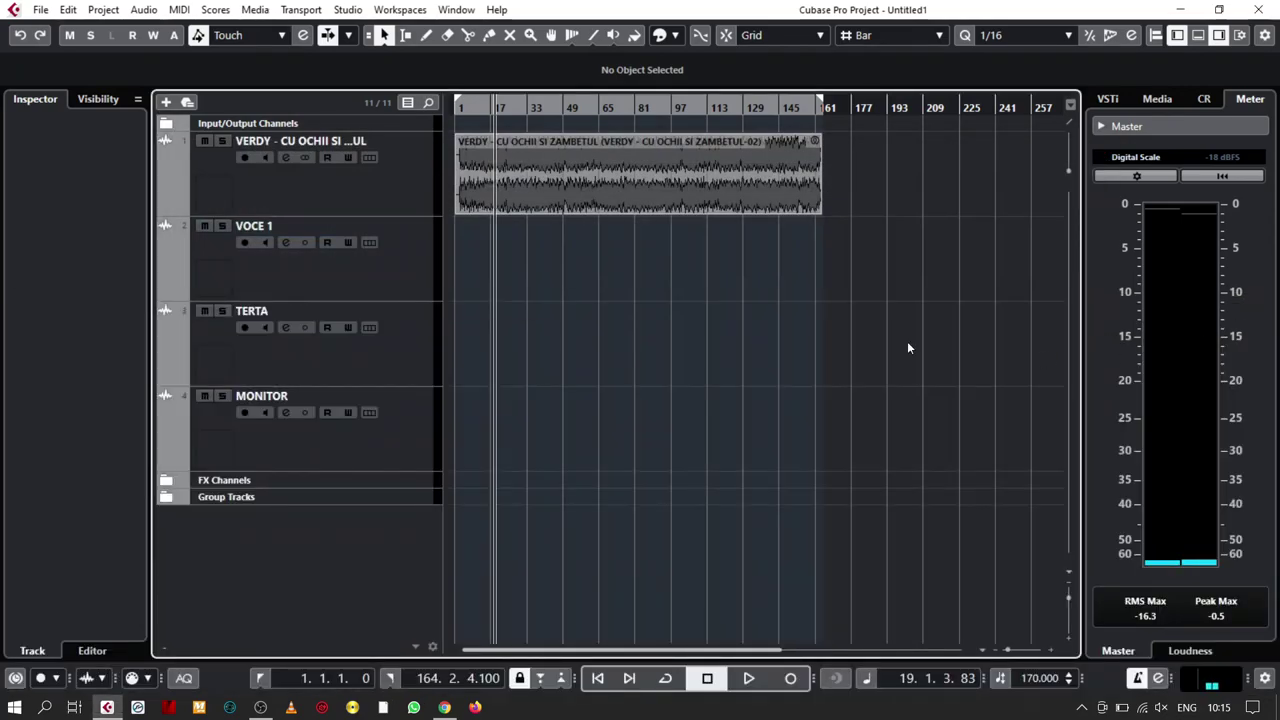